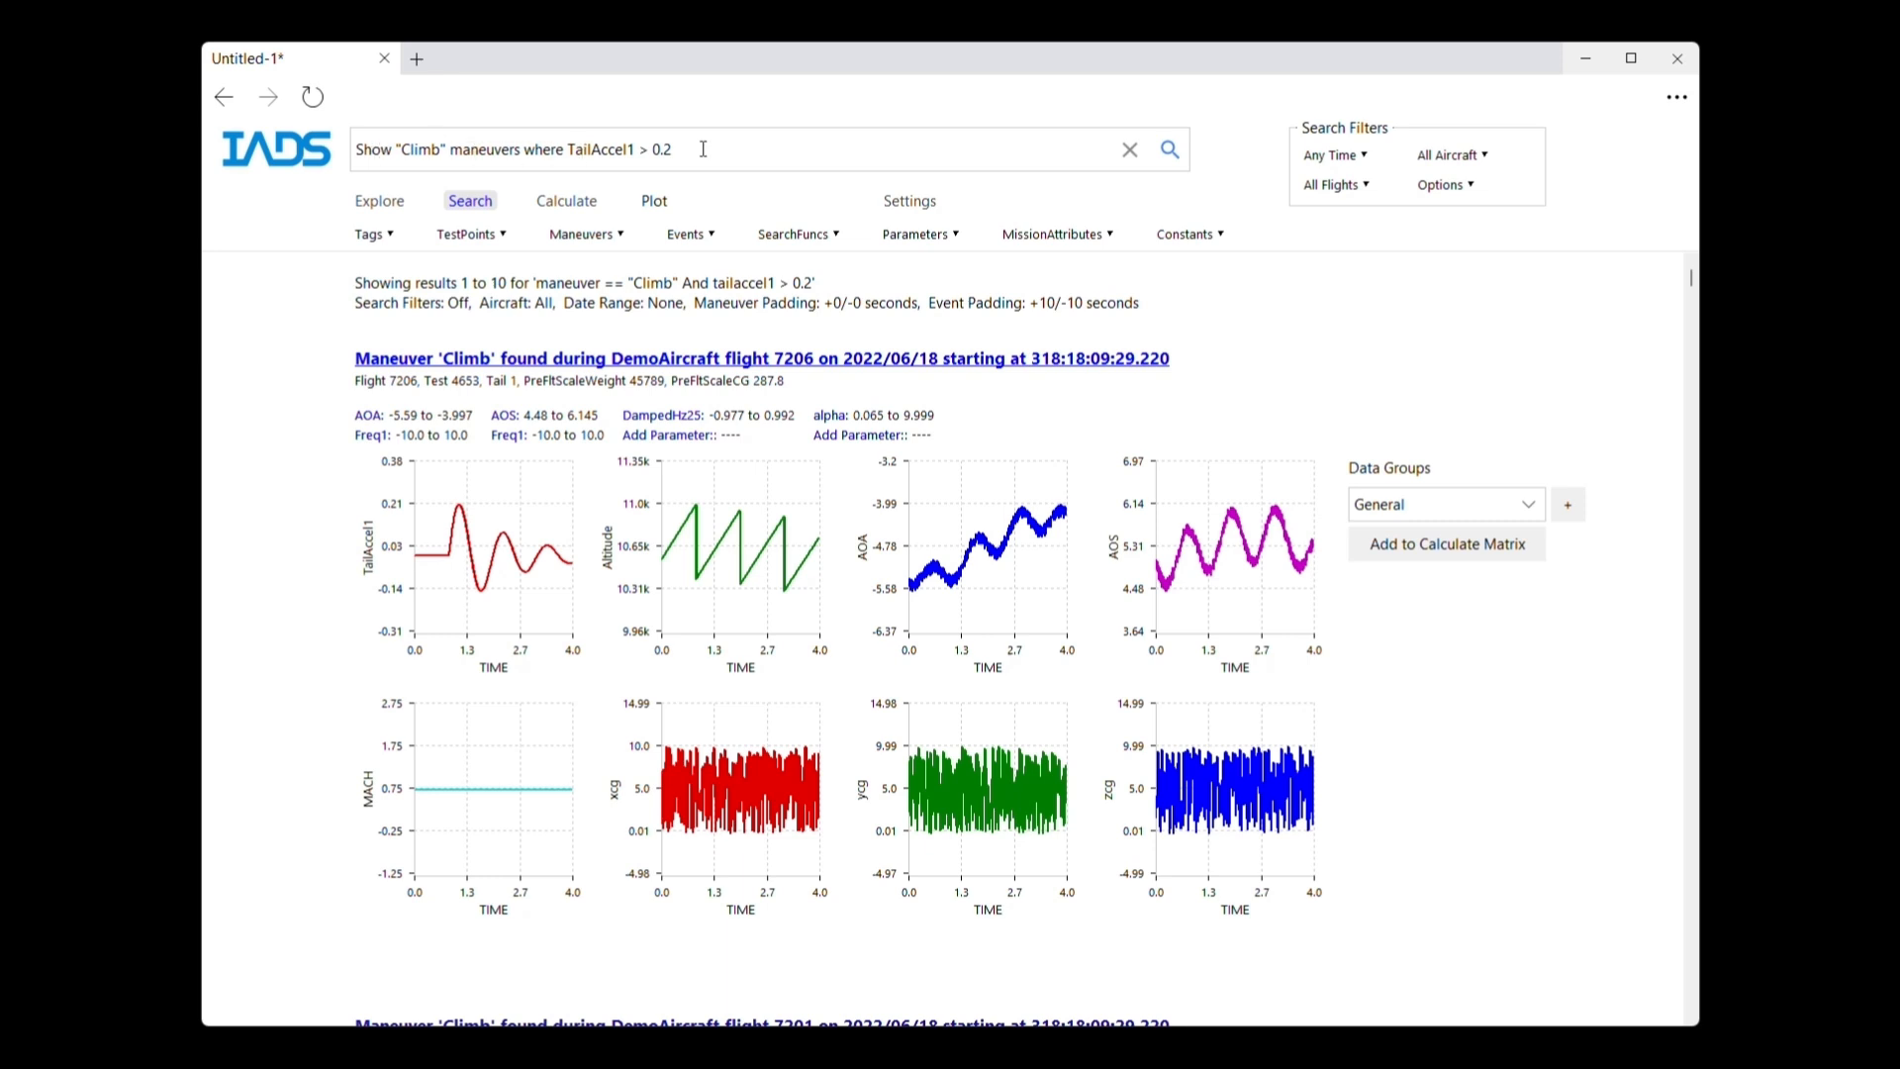
# - Look through the Climb maneuver search results and open them as a table in the Calculate view
pyautogui.scroll(-7, 704, 148)
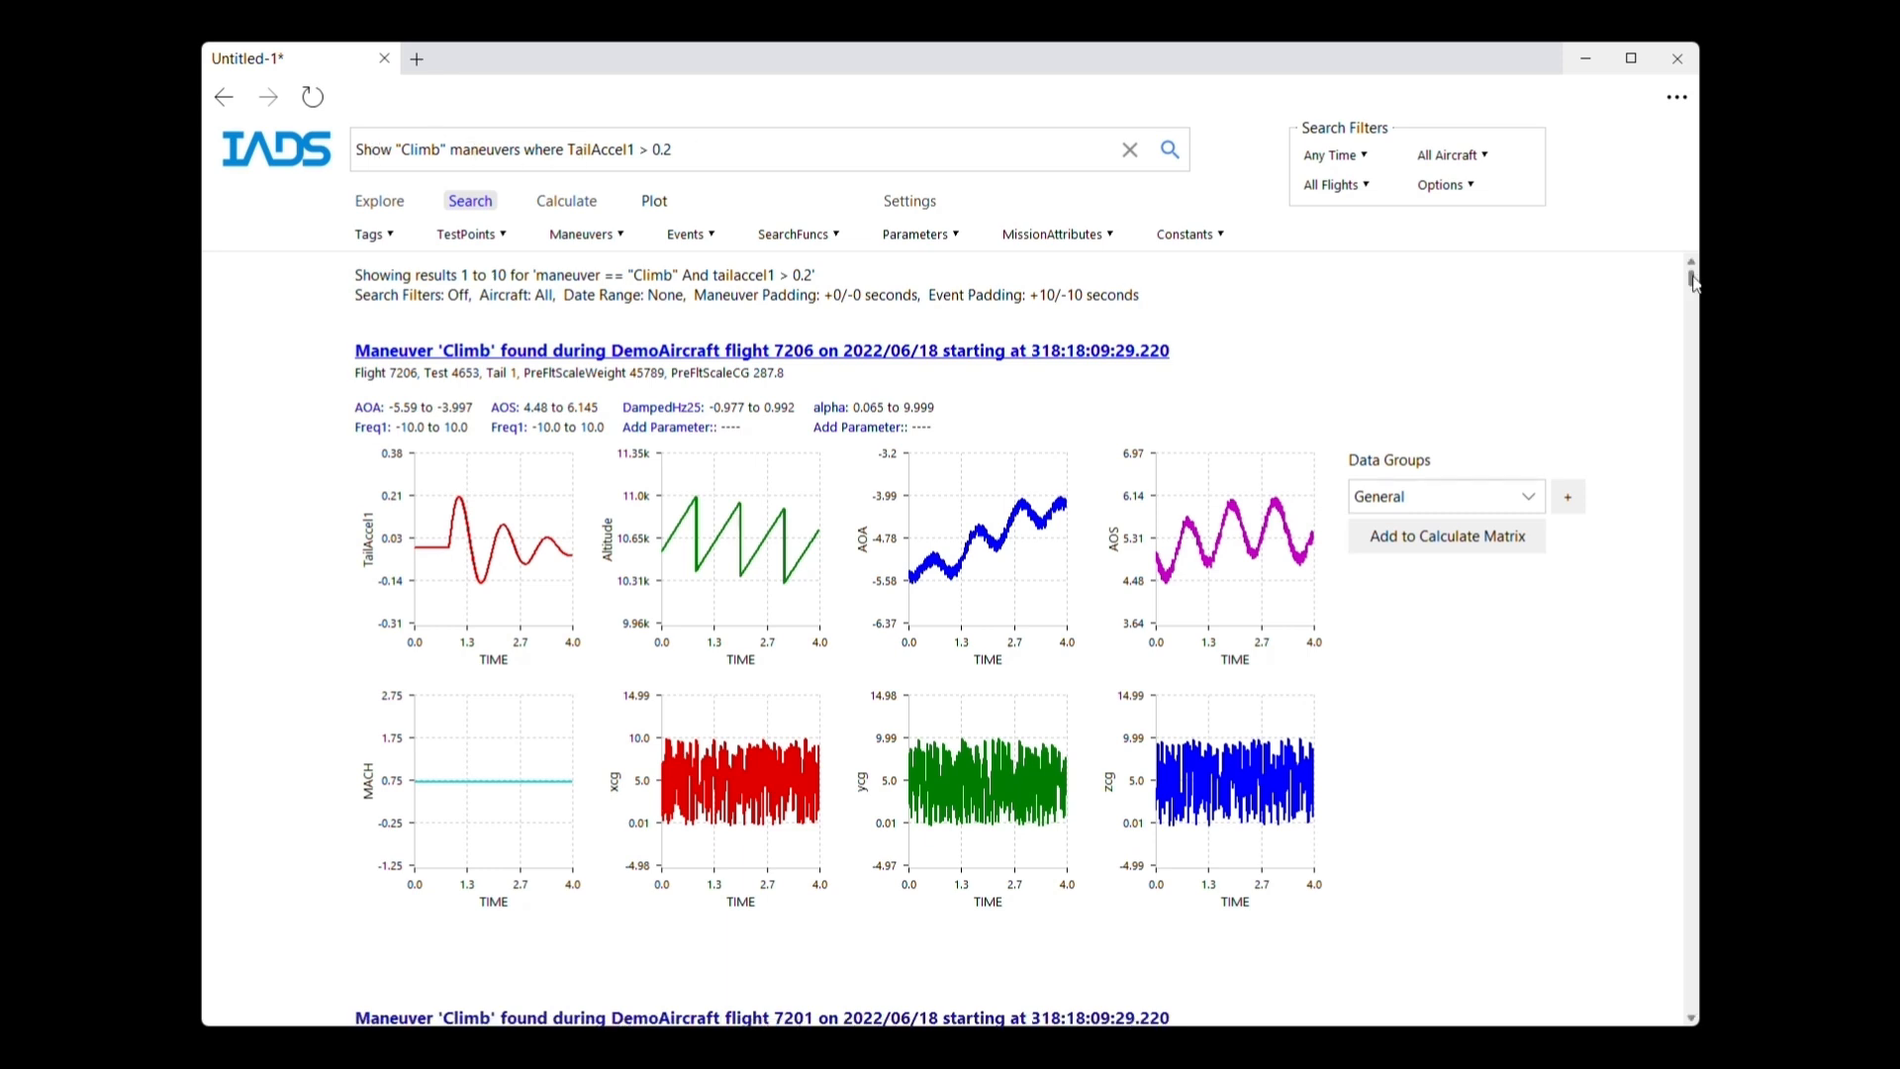
pyautogui.scroll(-6, 969, 660)
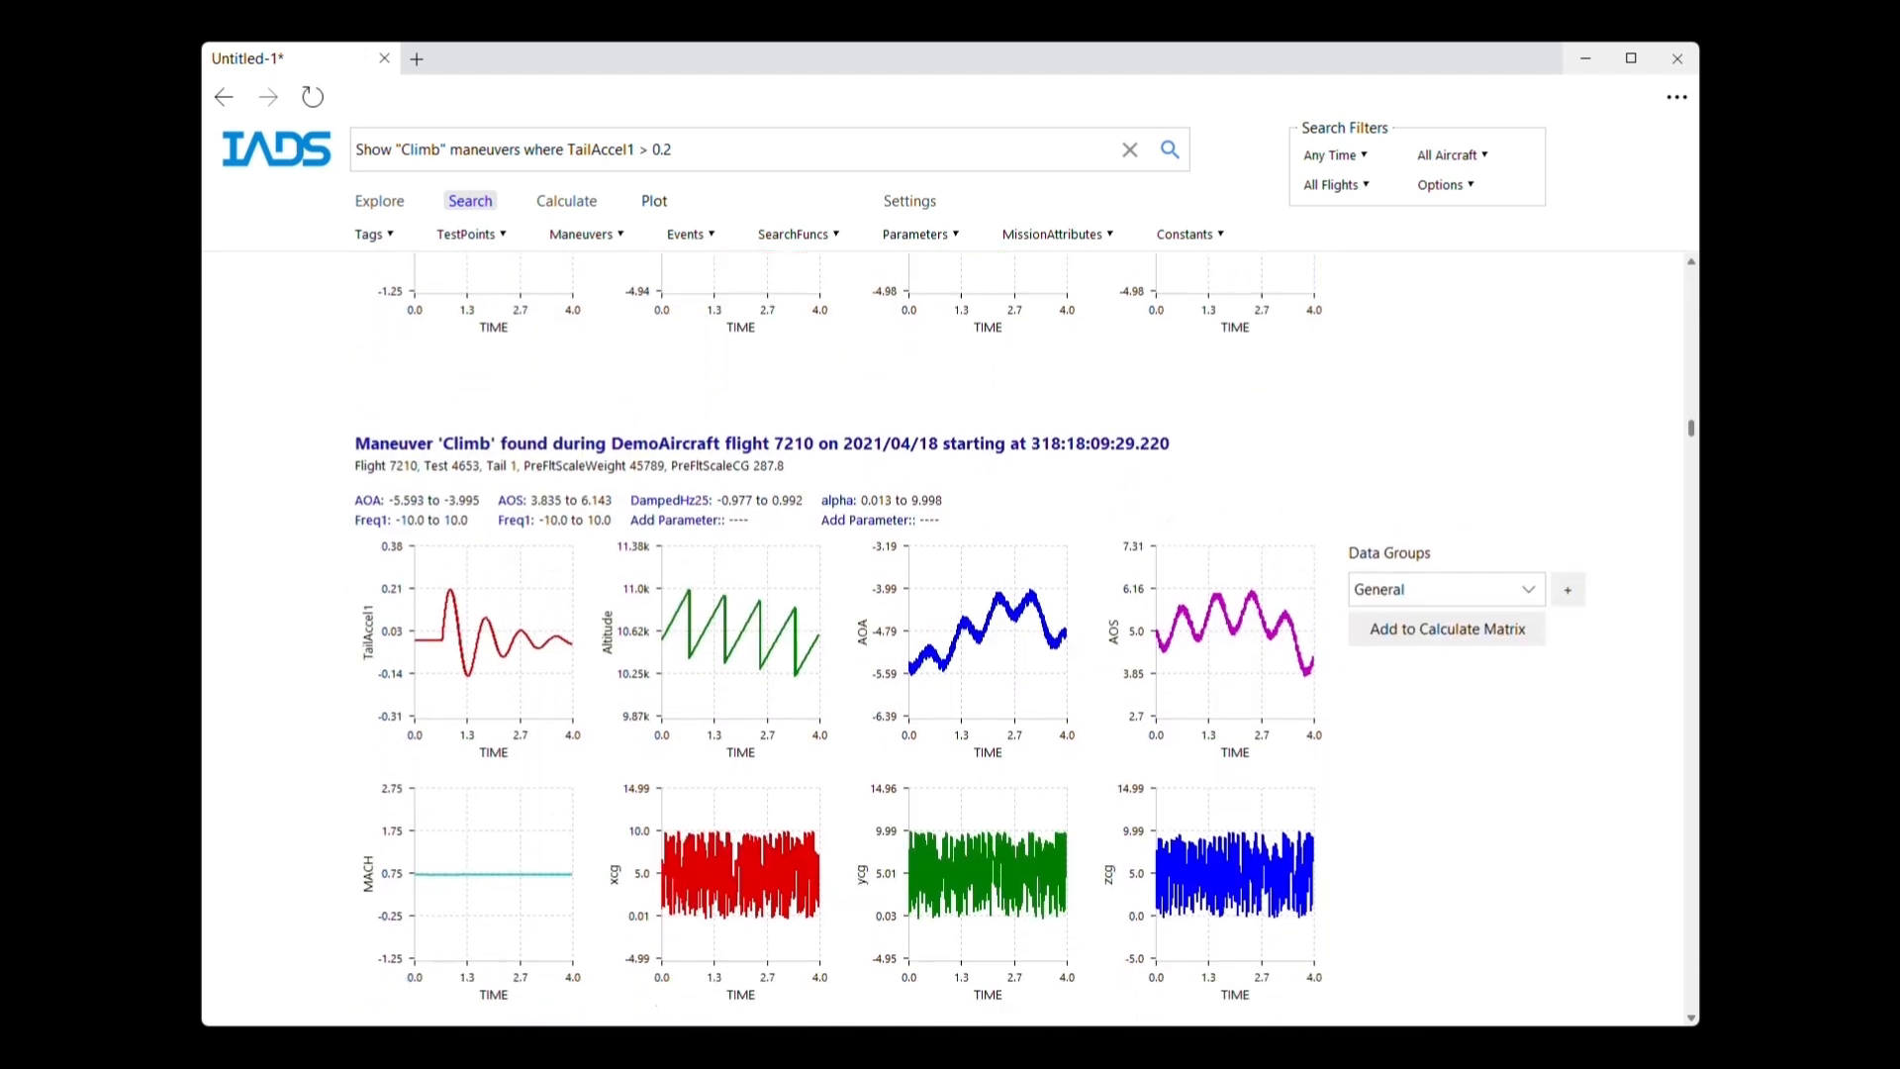
pyautogui.scroll(13, 1025, 648)
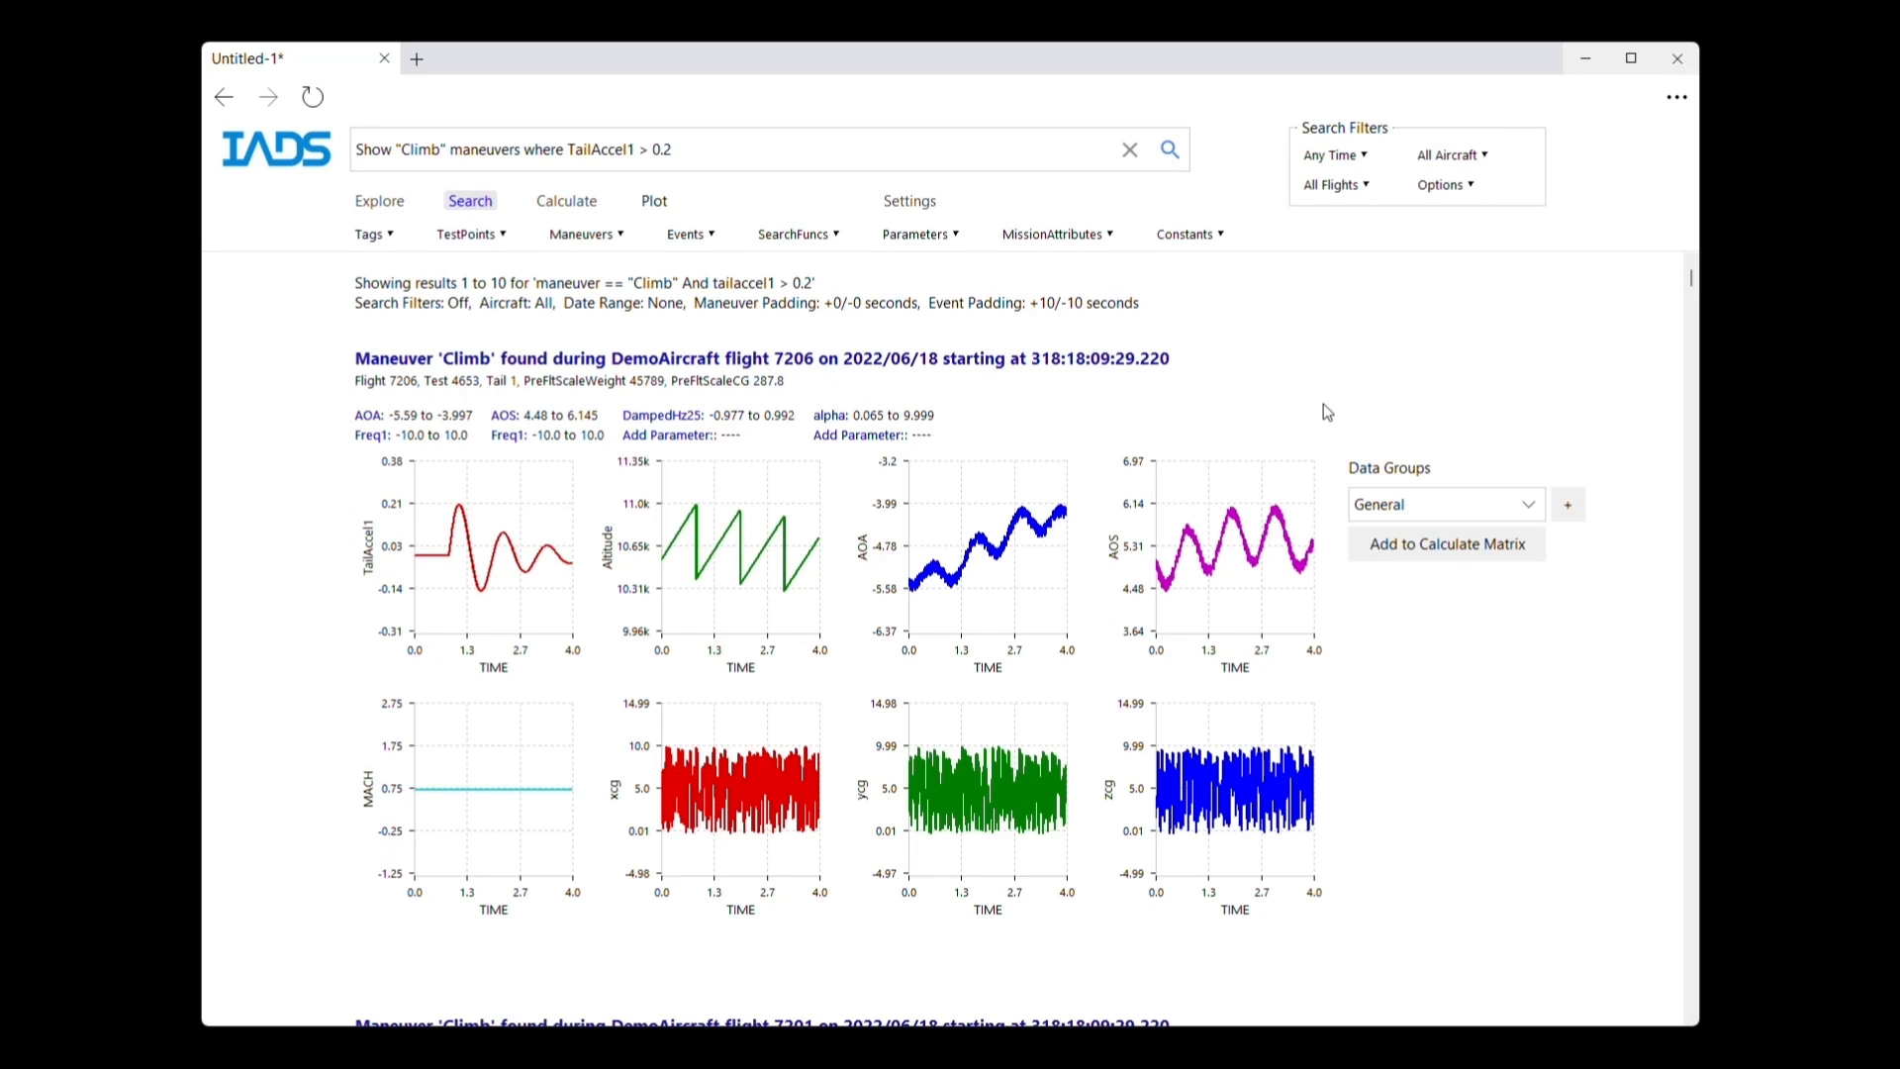
pyautogui.click(567, 200)
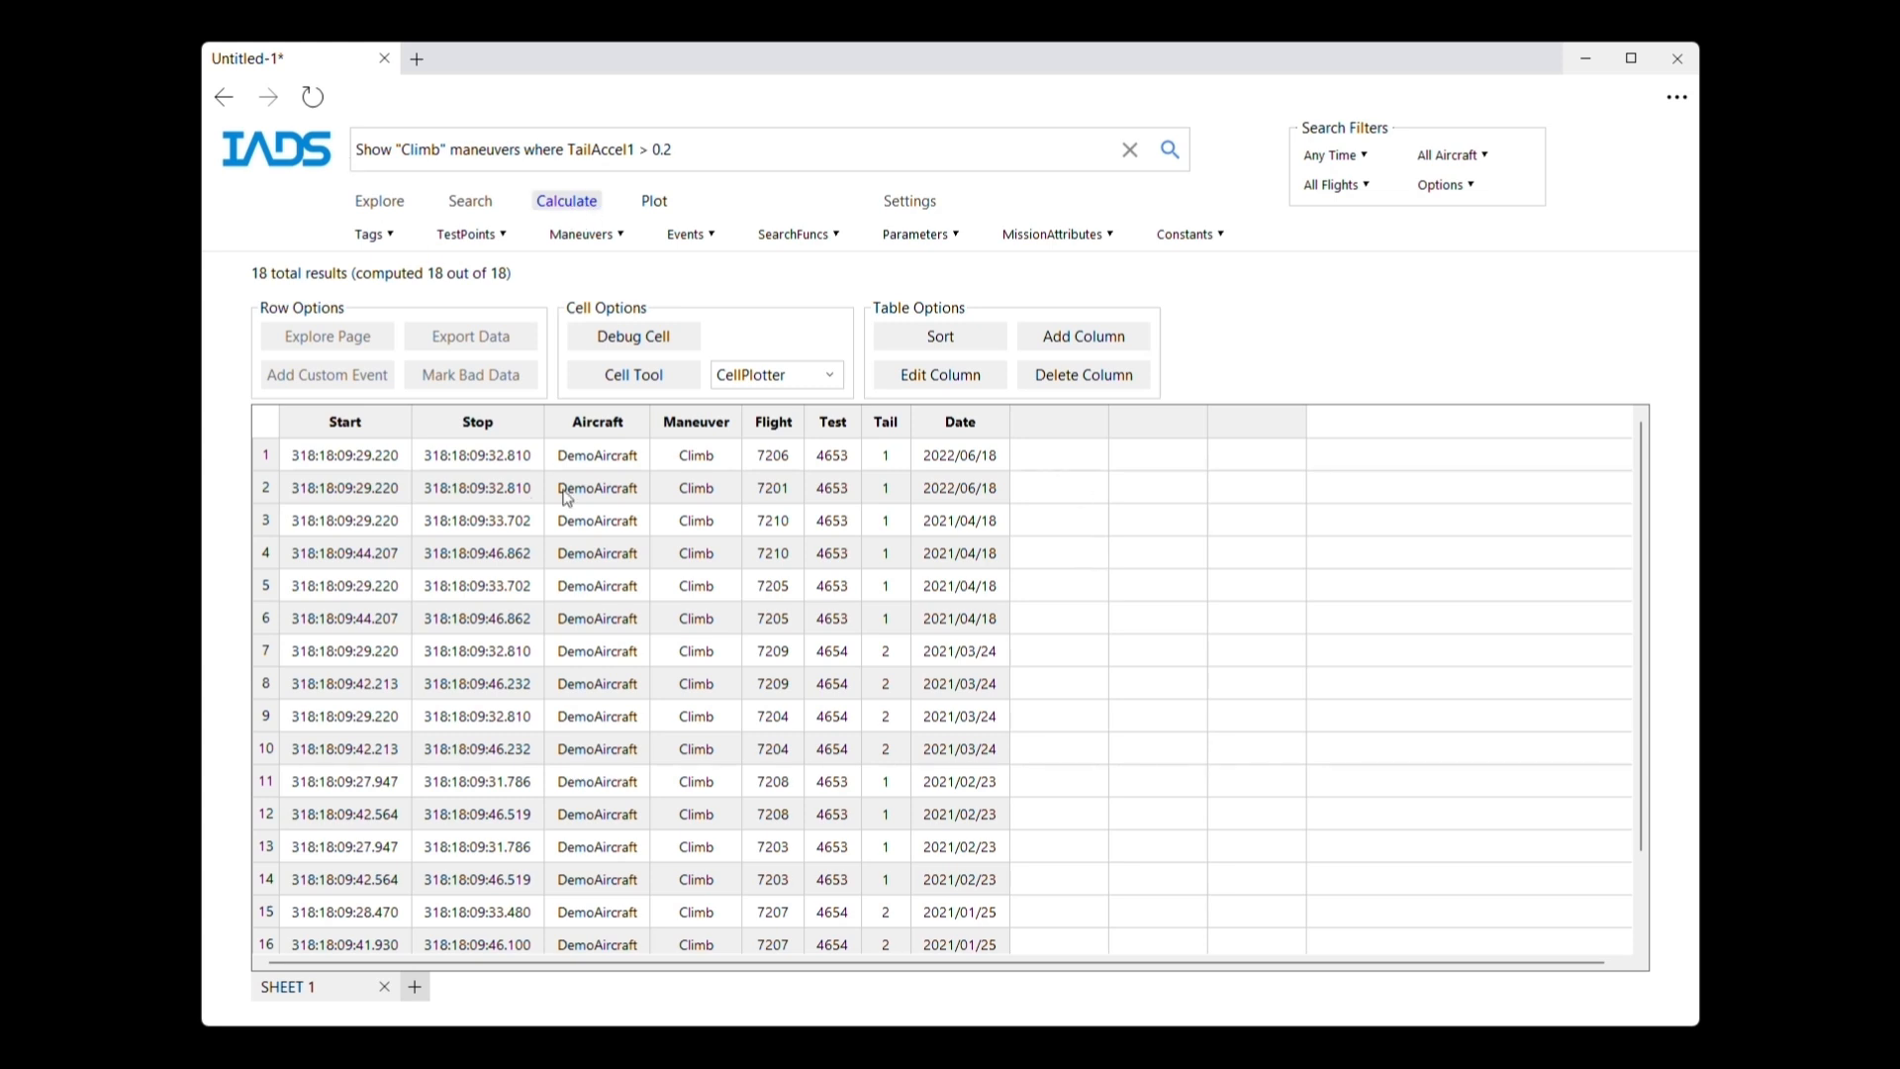
# - Examine the table's result rows against the search query, from the first row to the last
pyautogui.click(265, 455)
pyautogui.click(278, 490)
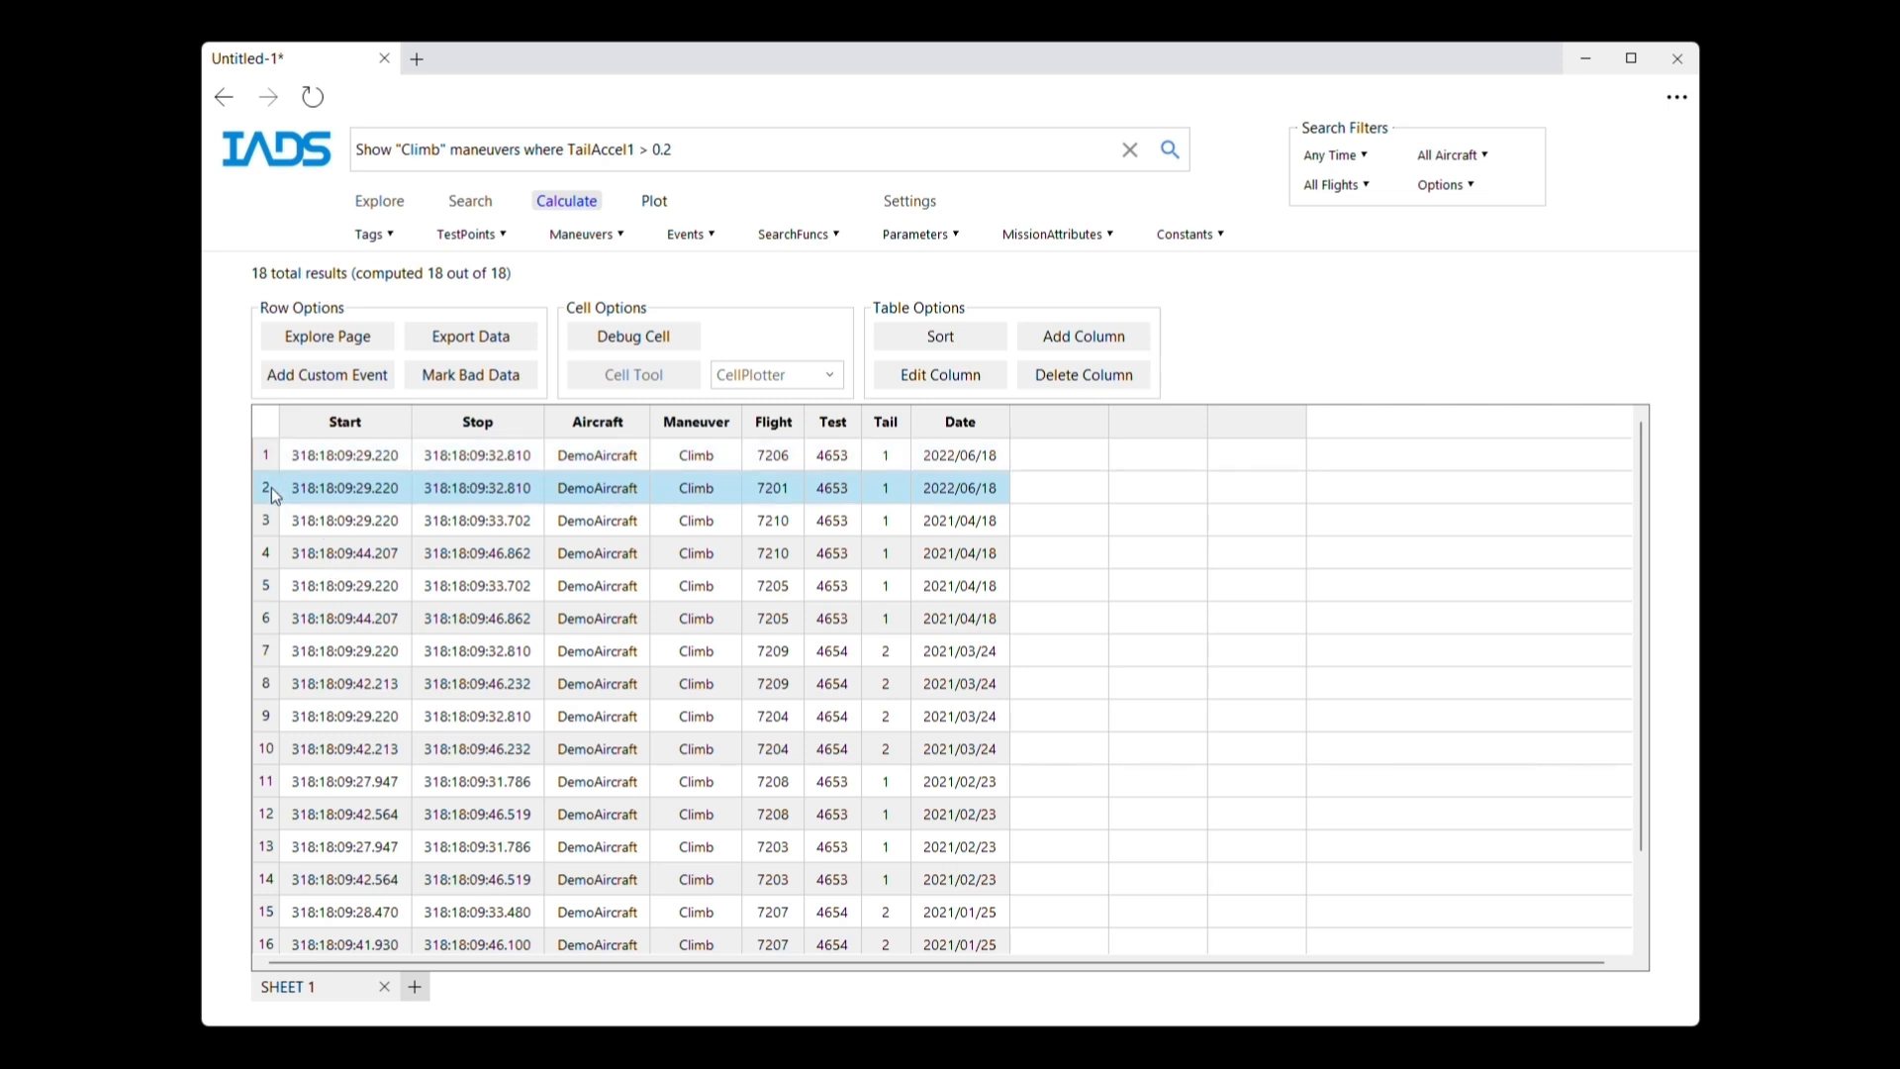
pyautogui.moveTo(630, 149); pyautogui.dragTo(448, 149)
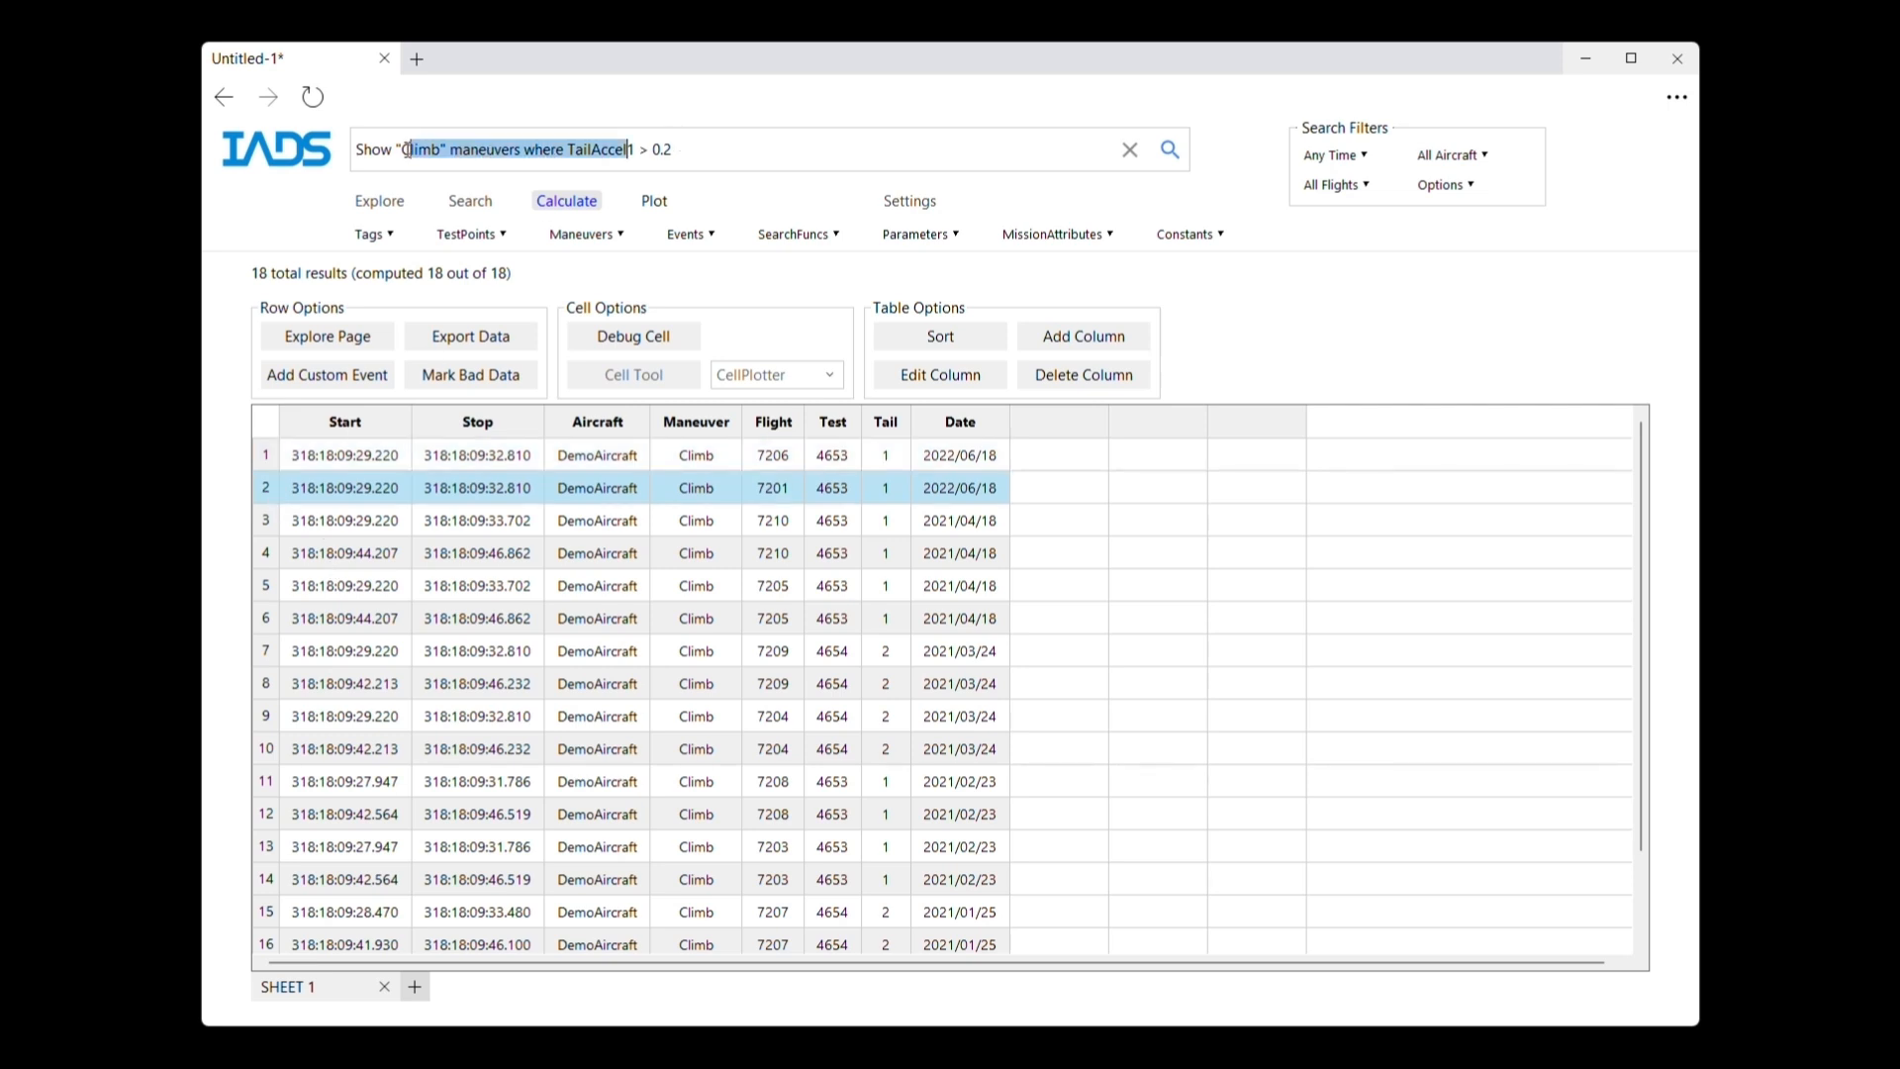
pyautogui.click(401, 149)
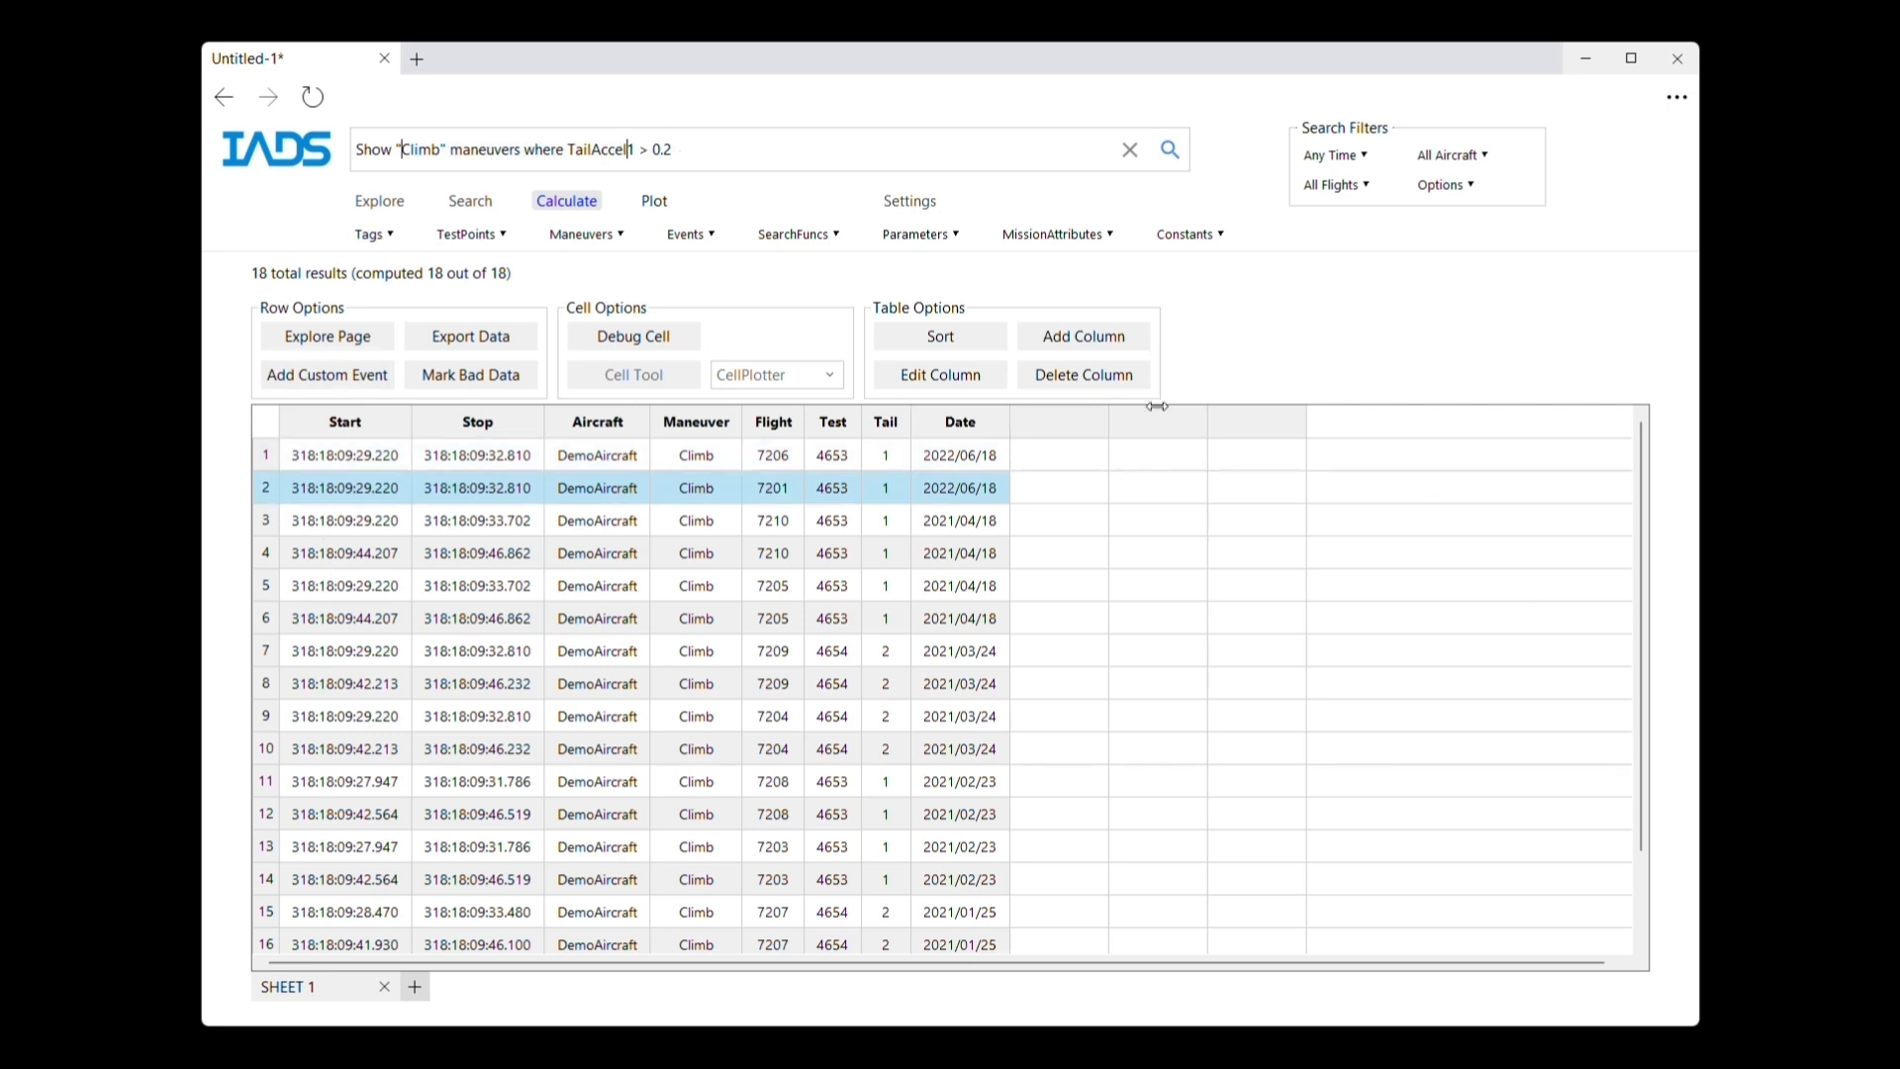
pyautogui.scroll(-1, 1641, 668)
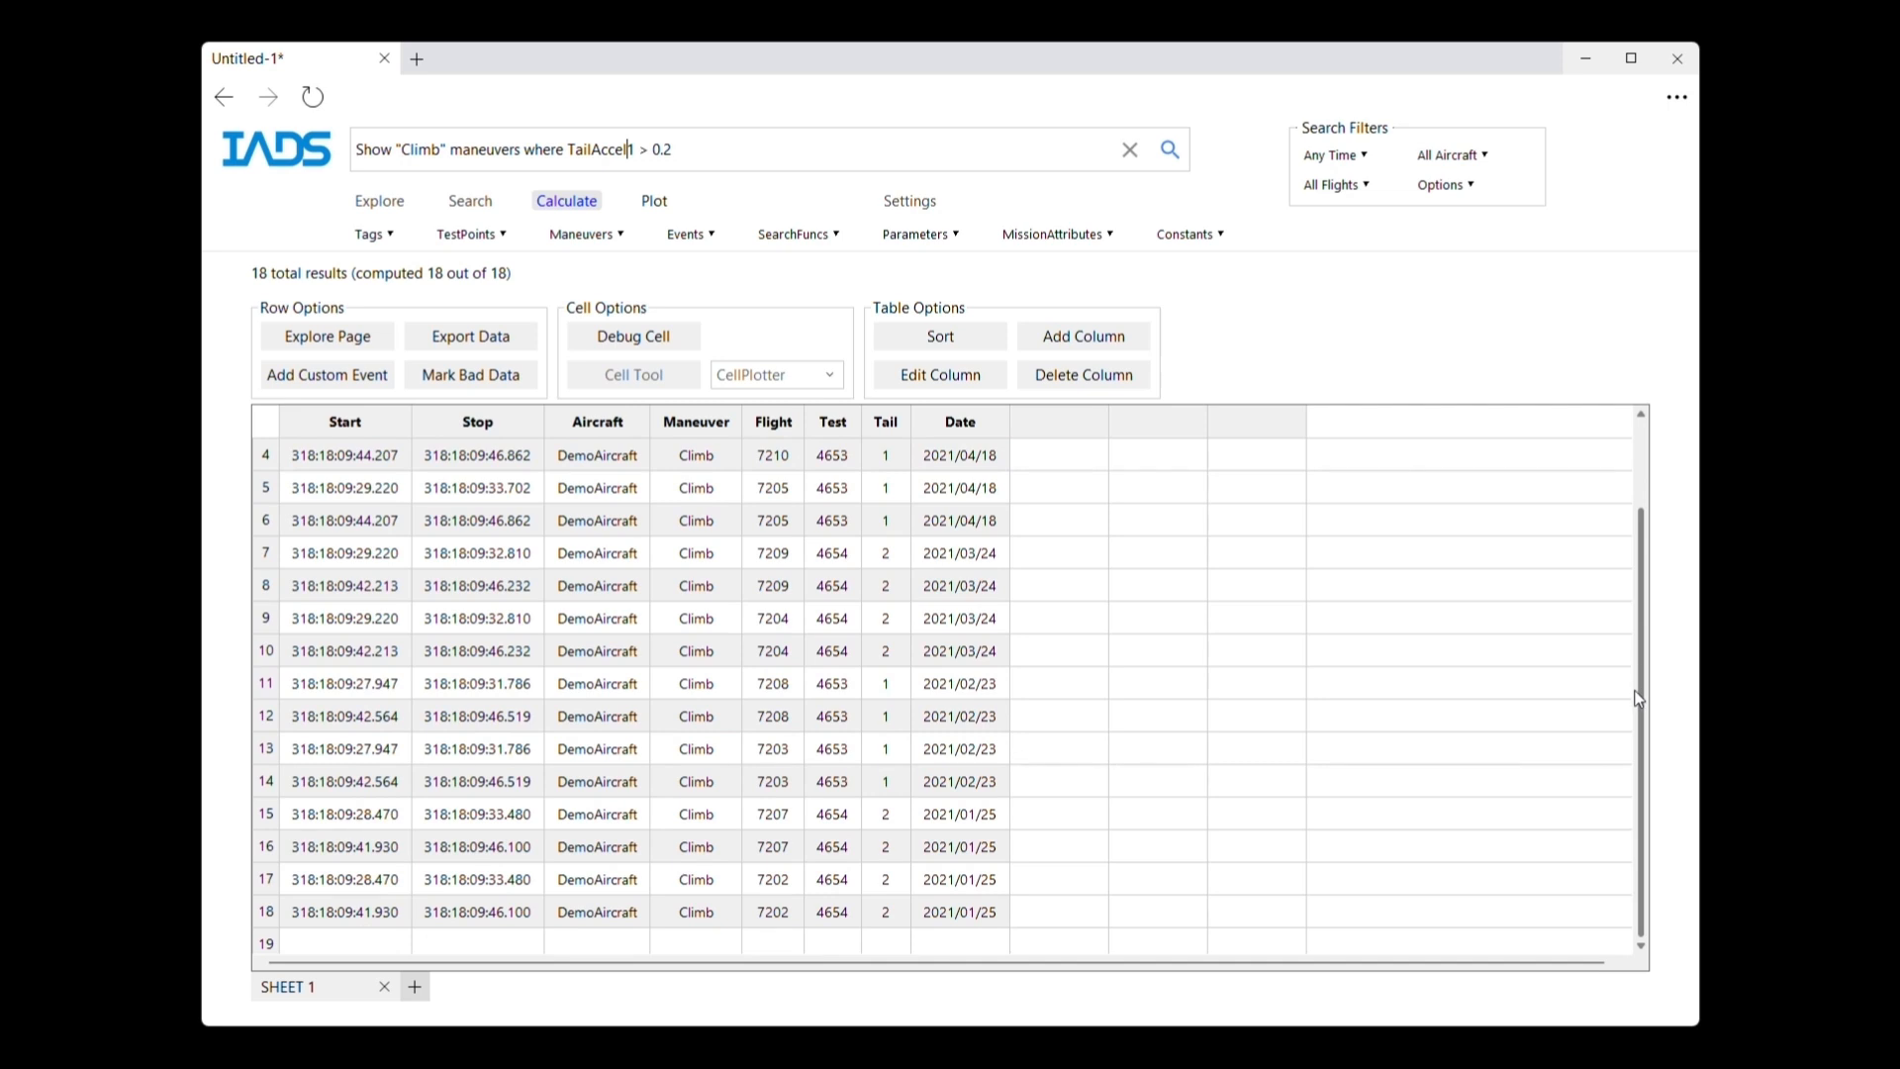
pyautogui.scroll(1, 1640, 698)
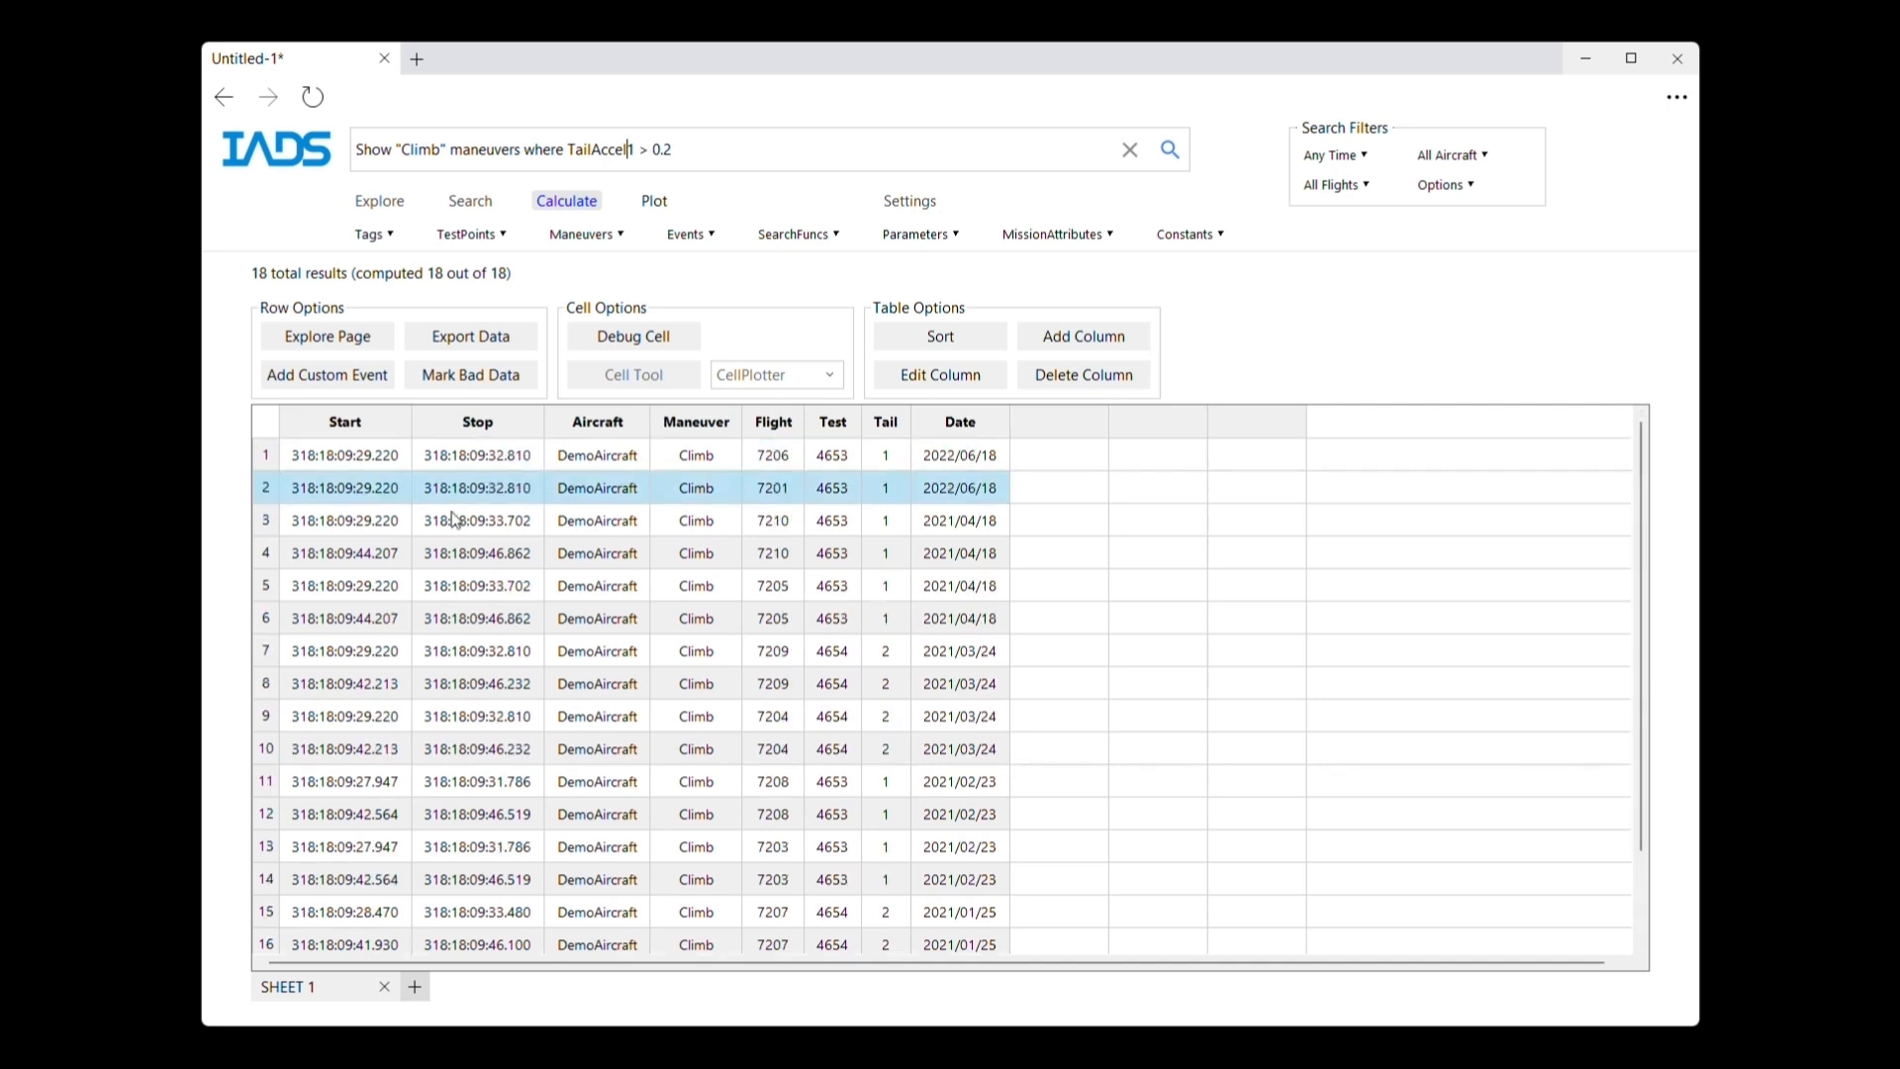
# - Examine the first row's start and stop times and the Aircraft, Maneuver, Flight, Test, Tail and Date columns
pyautogui.click(273, 460)
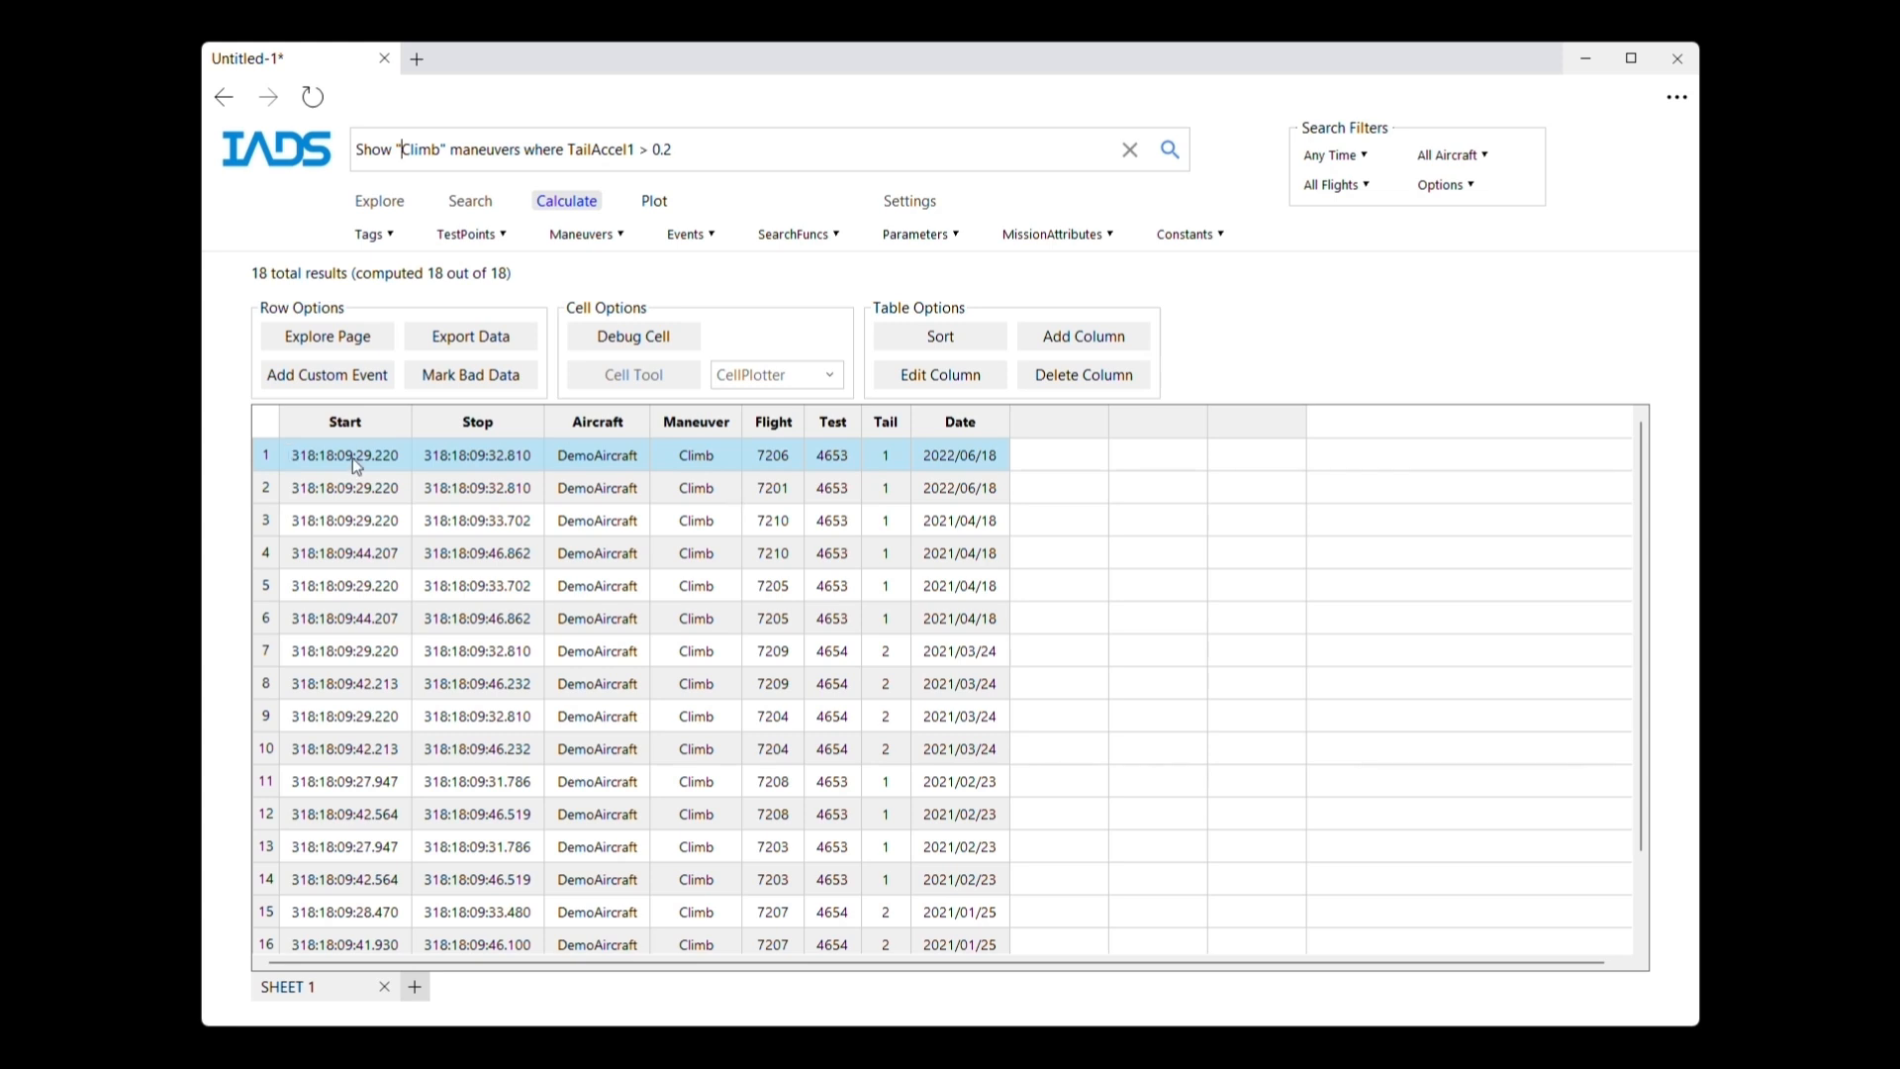
pyautogui.click(503, 456)
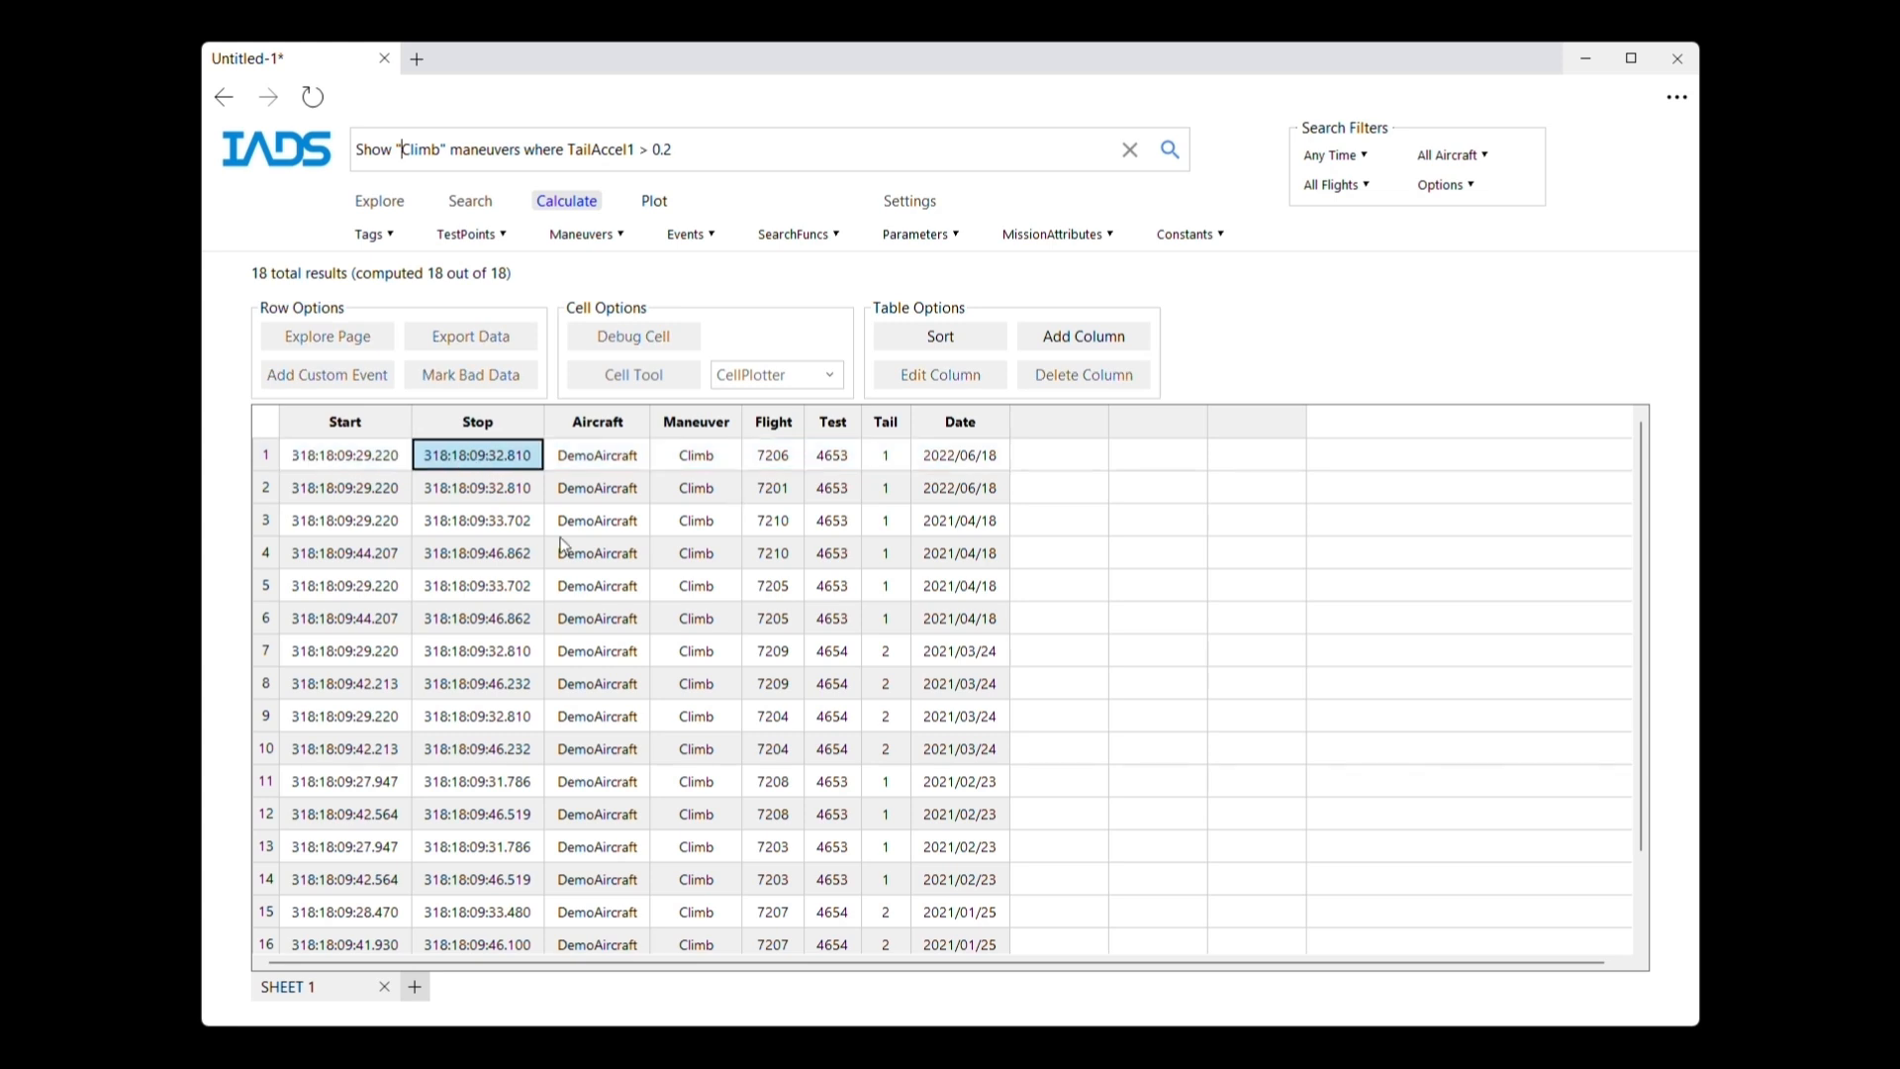
pyautogui.click(607, 427)
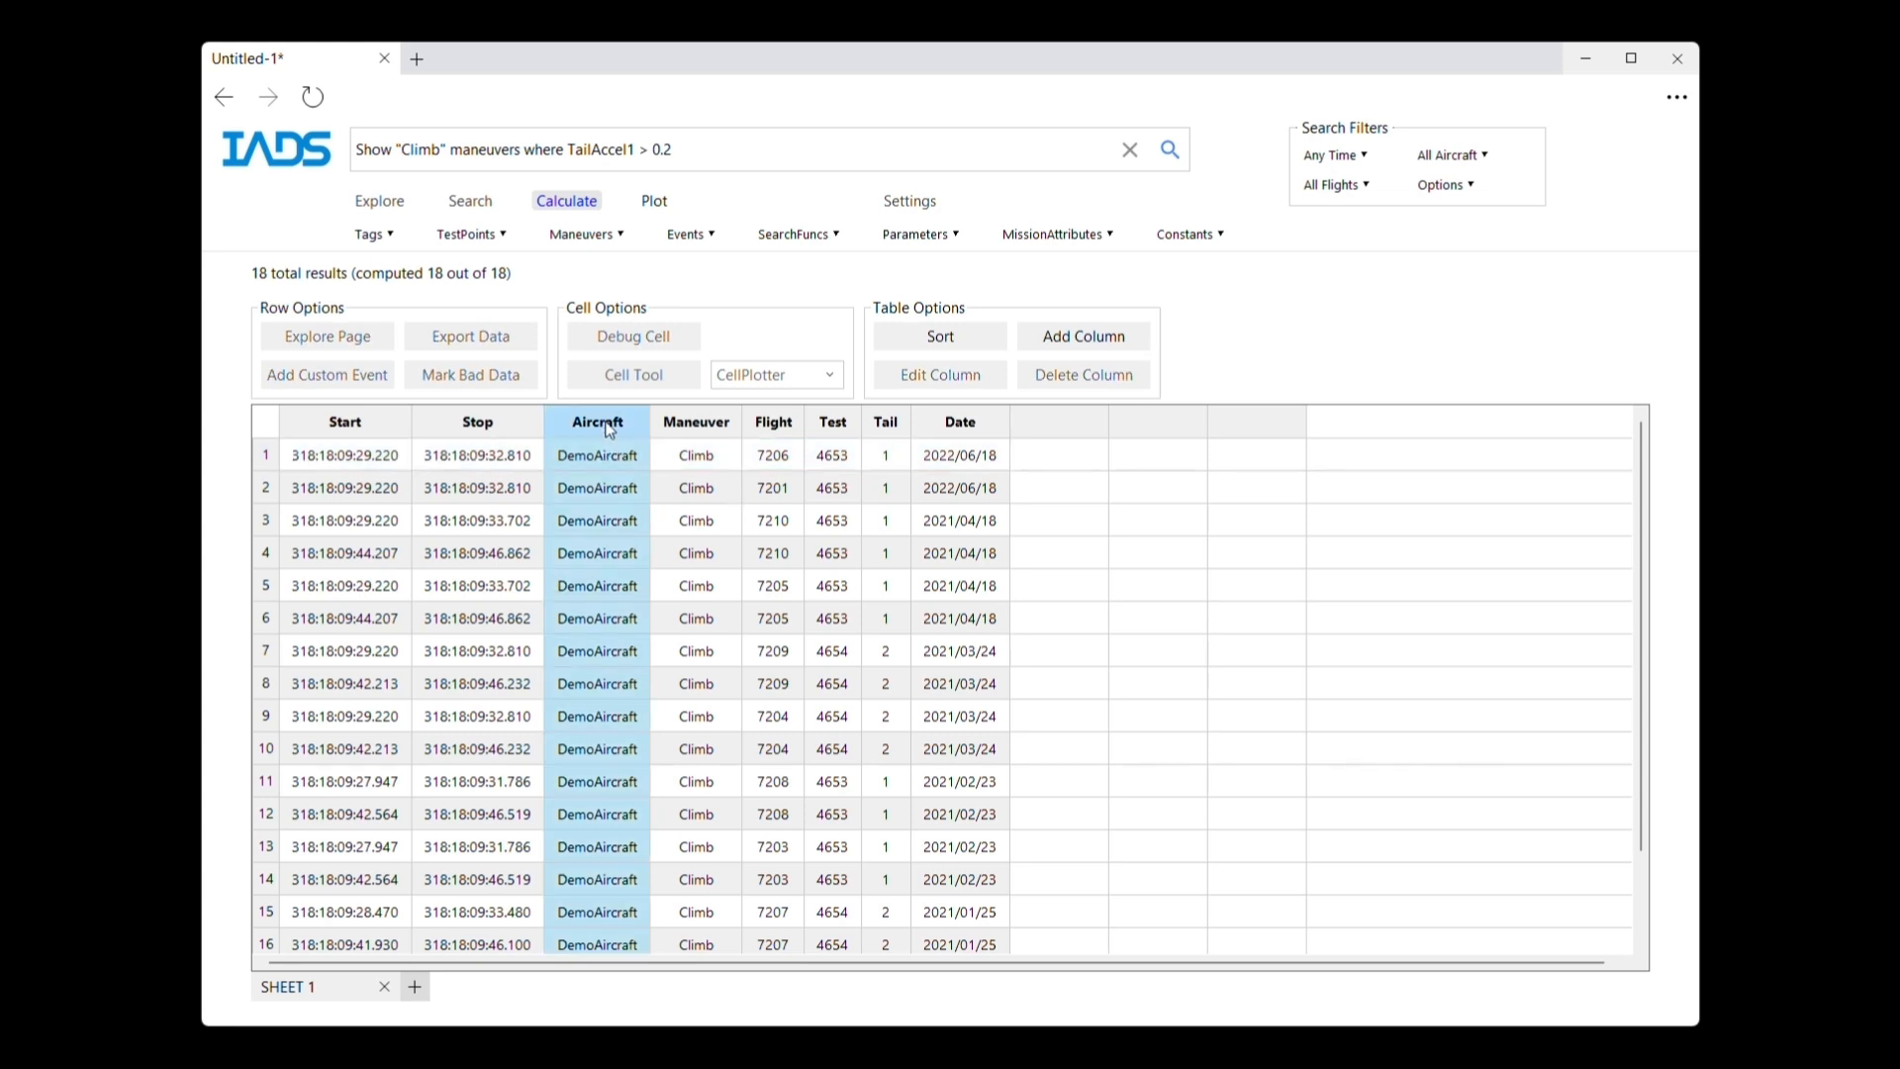
pyautogui.click(712, 427)
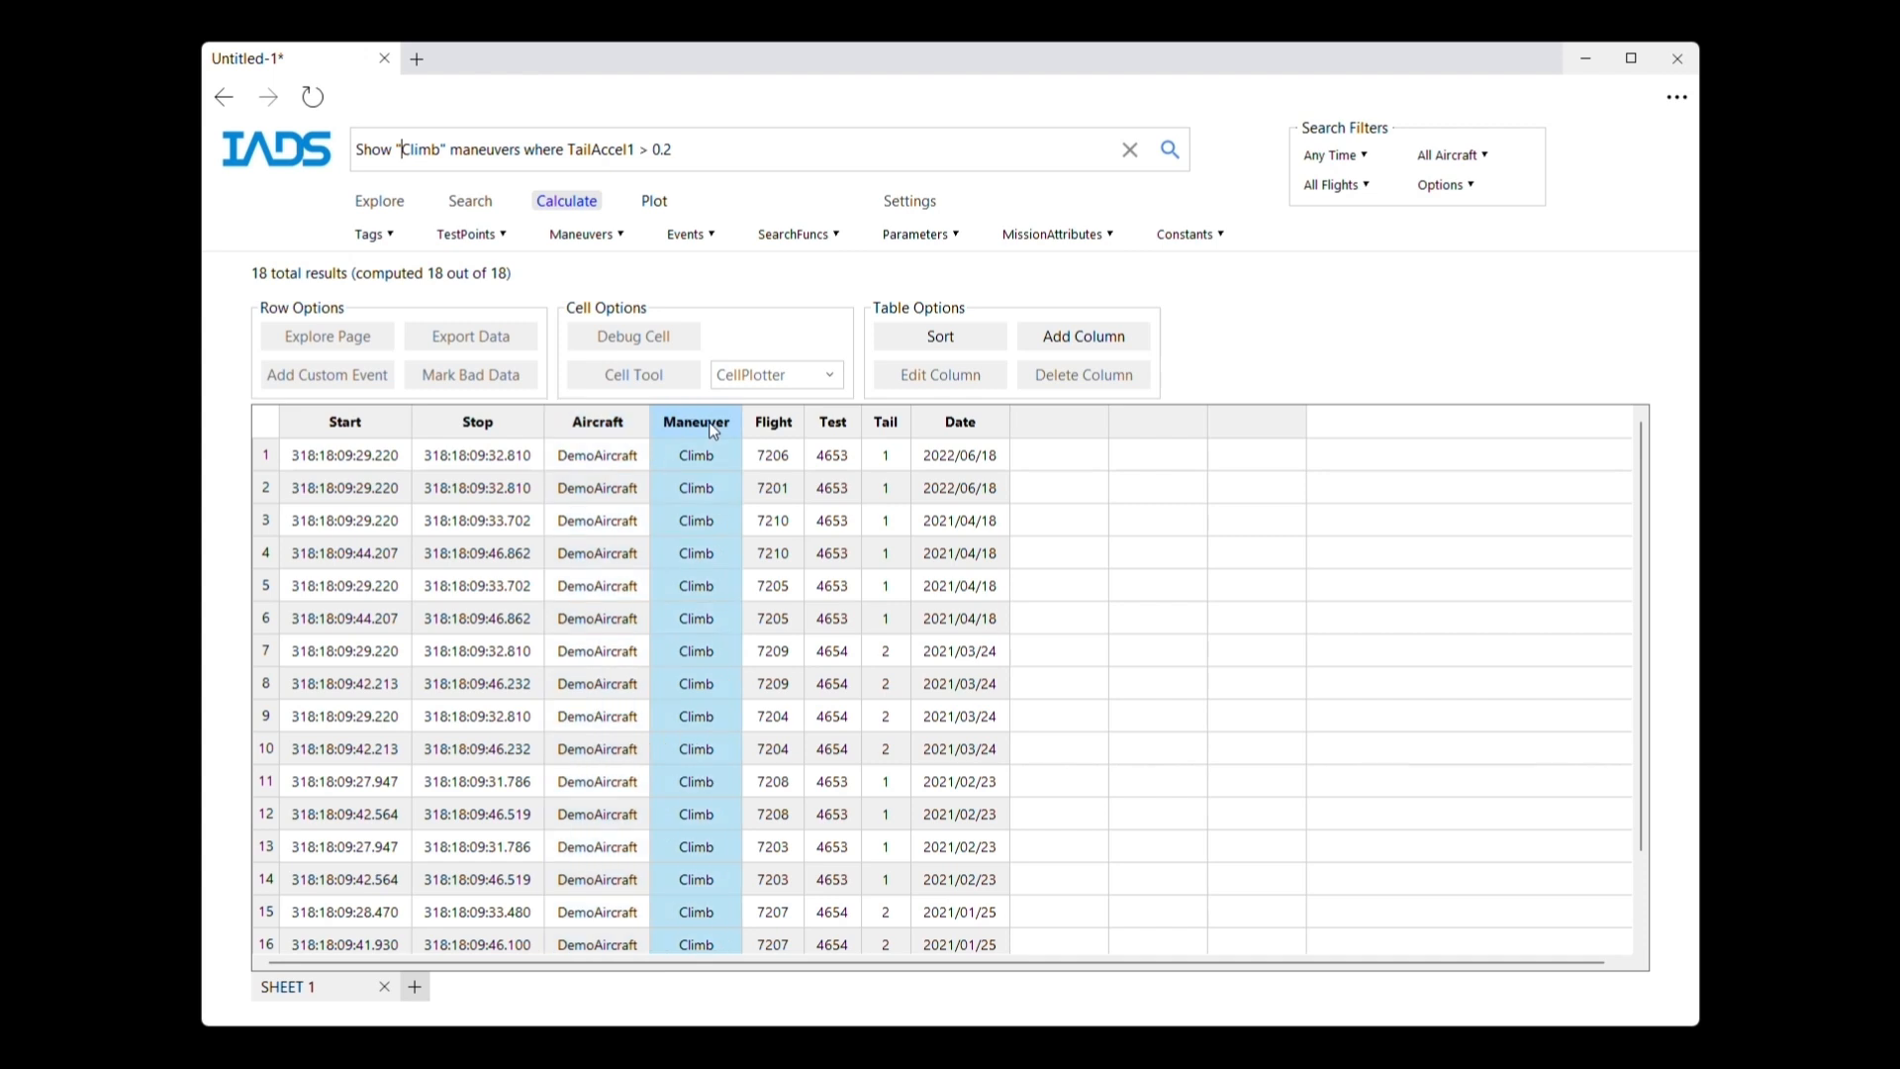
pyautogui.click(774, 424)
pyautogui.click(836, 423)
pyautogui.click(890, 425)
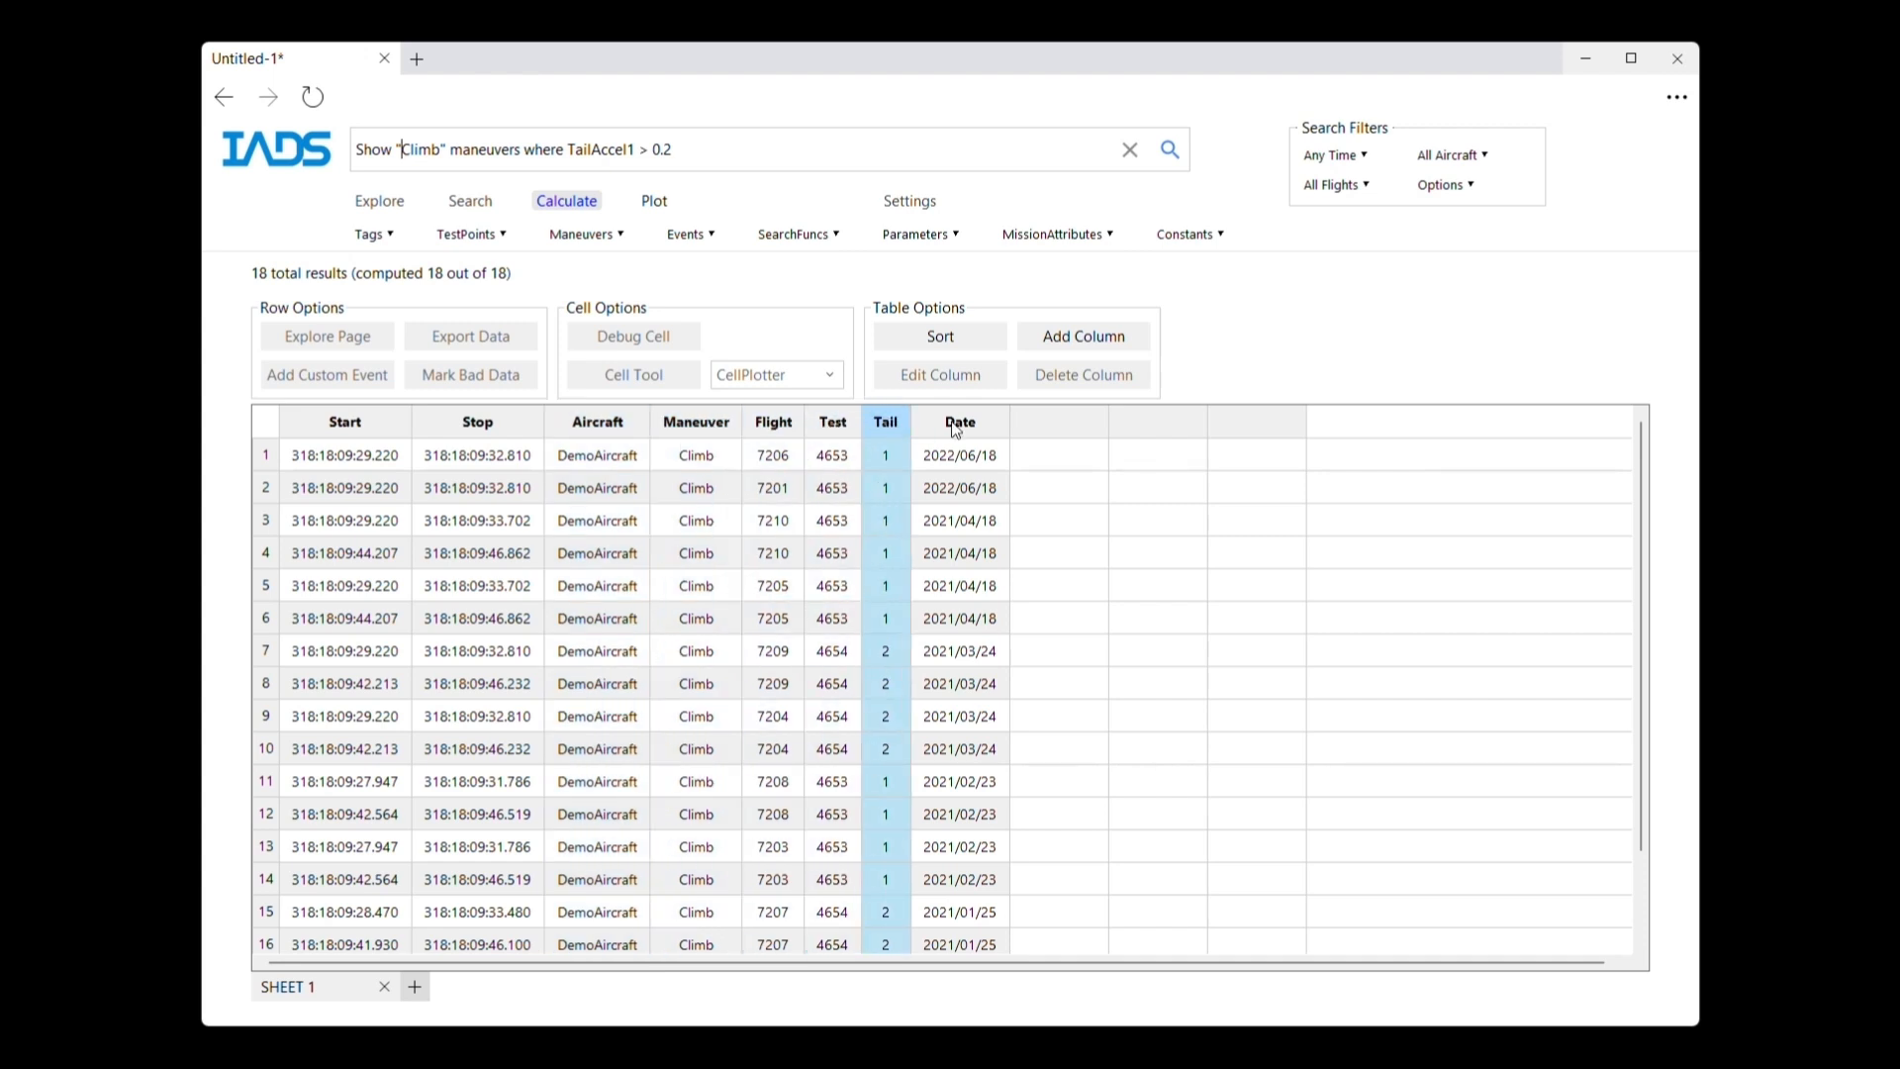
pyautogui.click(958, 427)
pyautogui.click(886, 490)
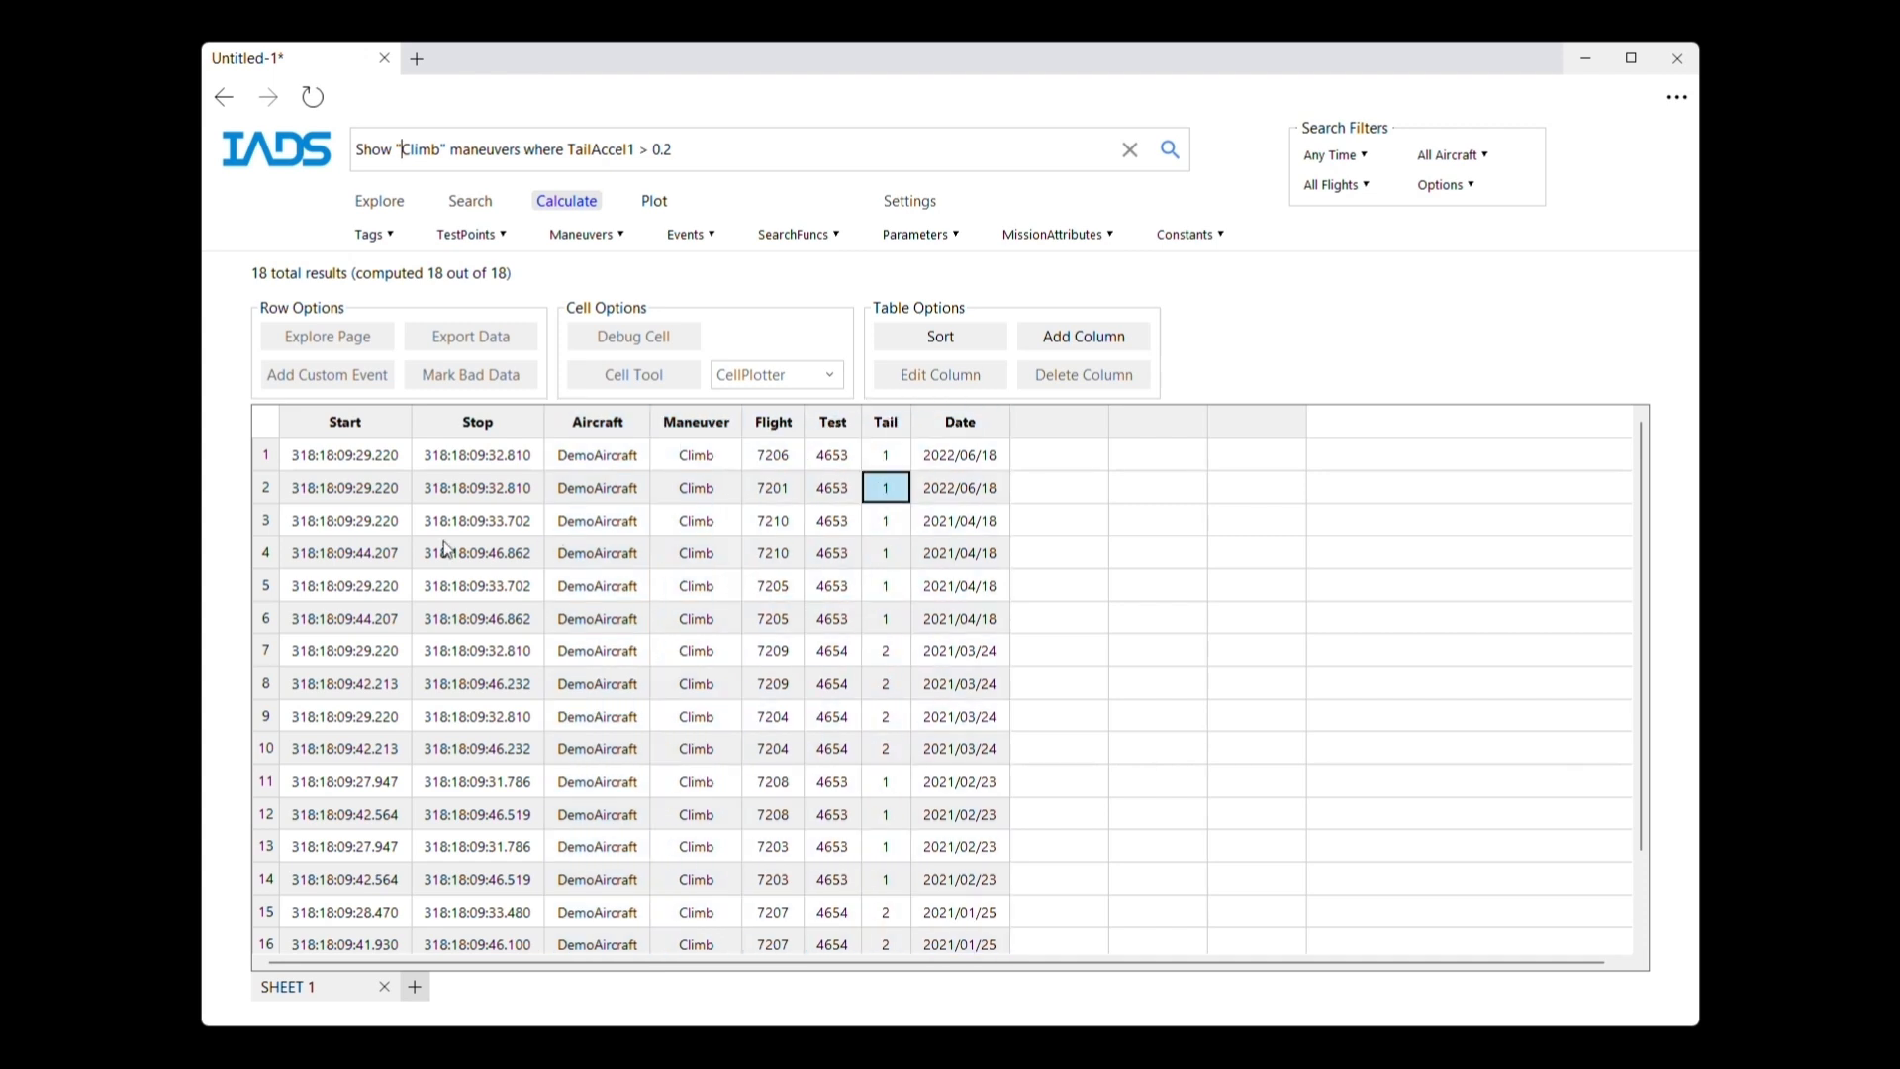
pyautogui.click(392, 464)
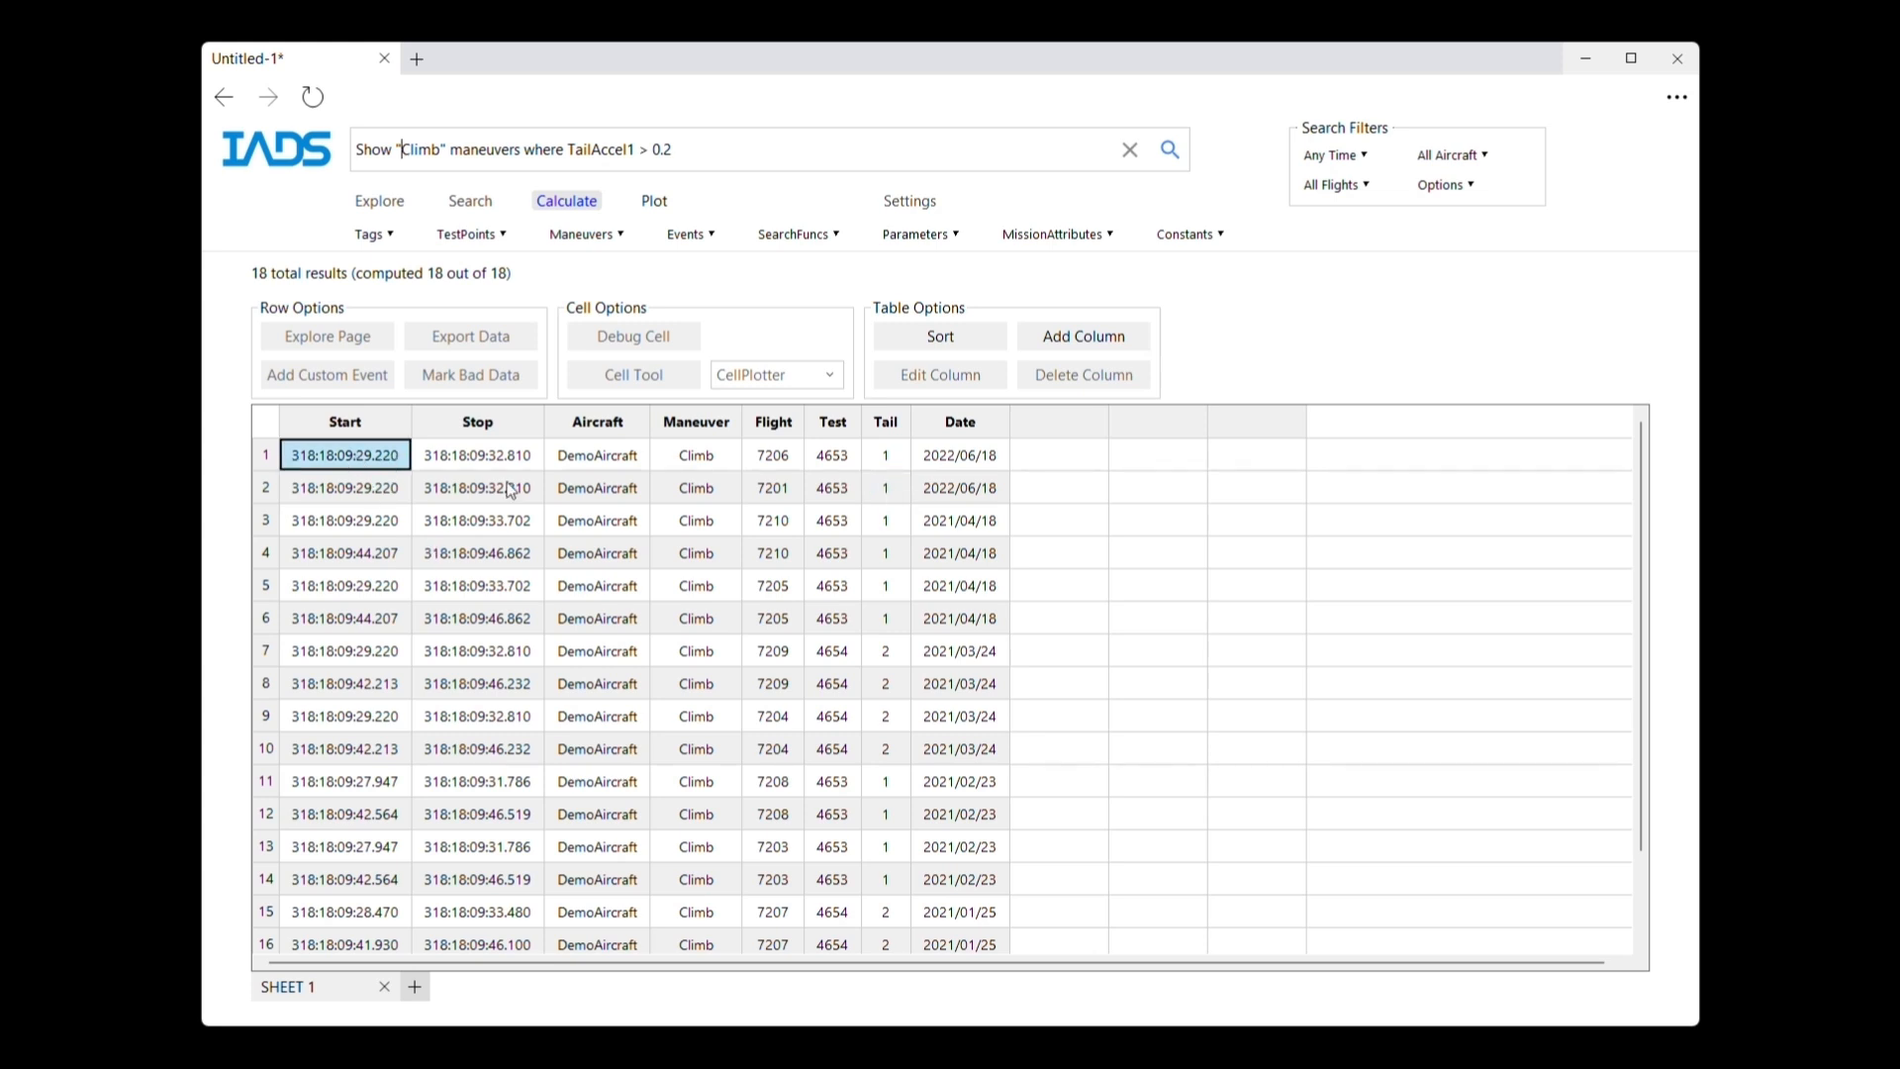
# - Start adding a calculated column and examine the parameters, data groups, columns and functions offered in the Expression Builder
pyautogui.click(1127, 339)
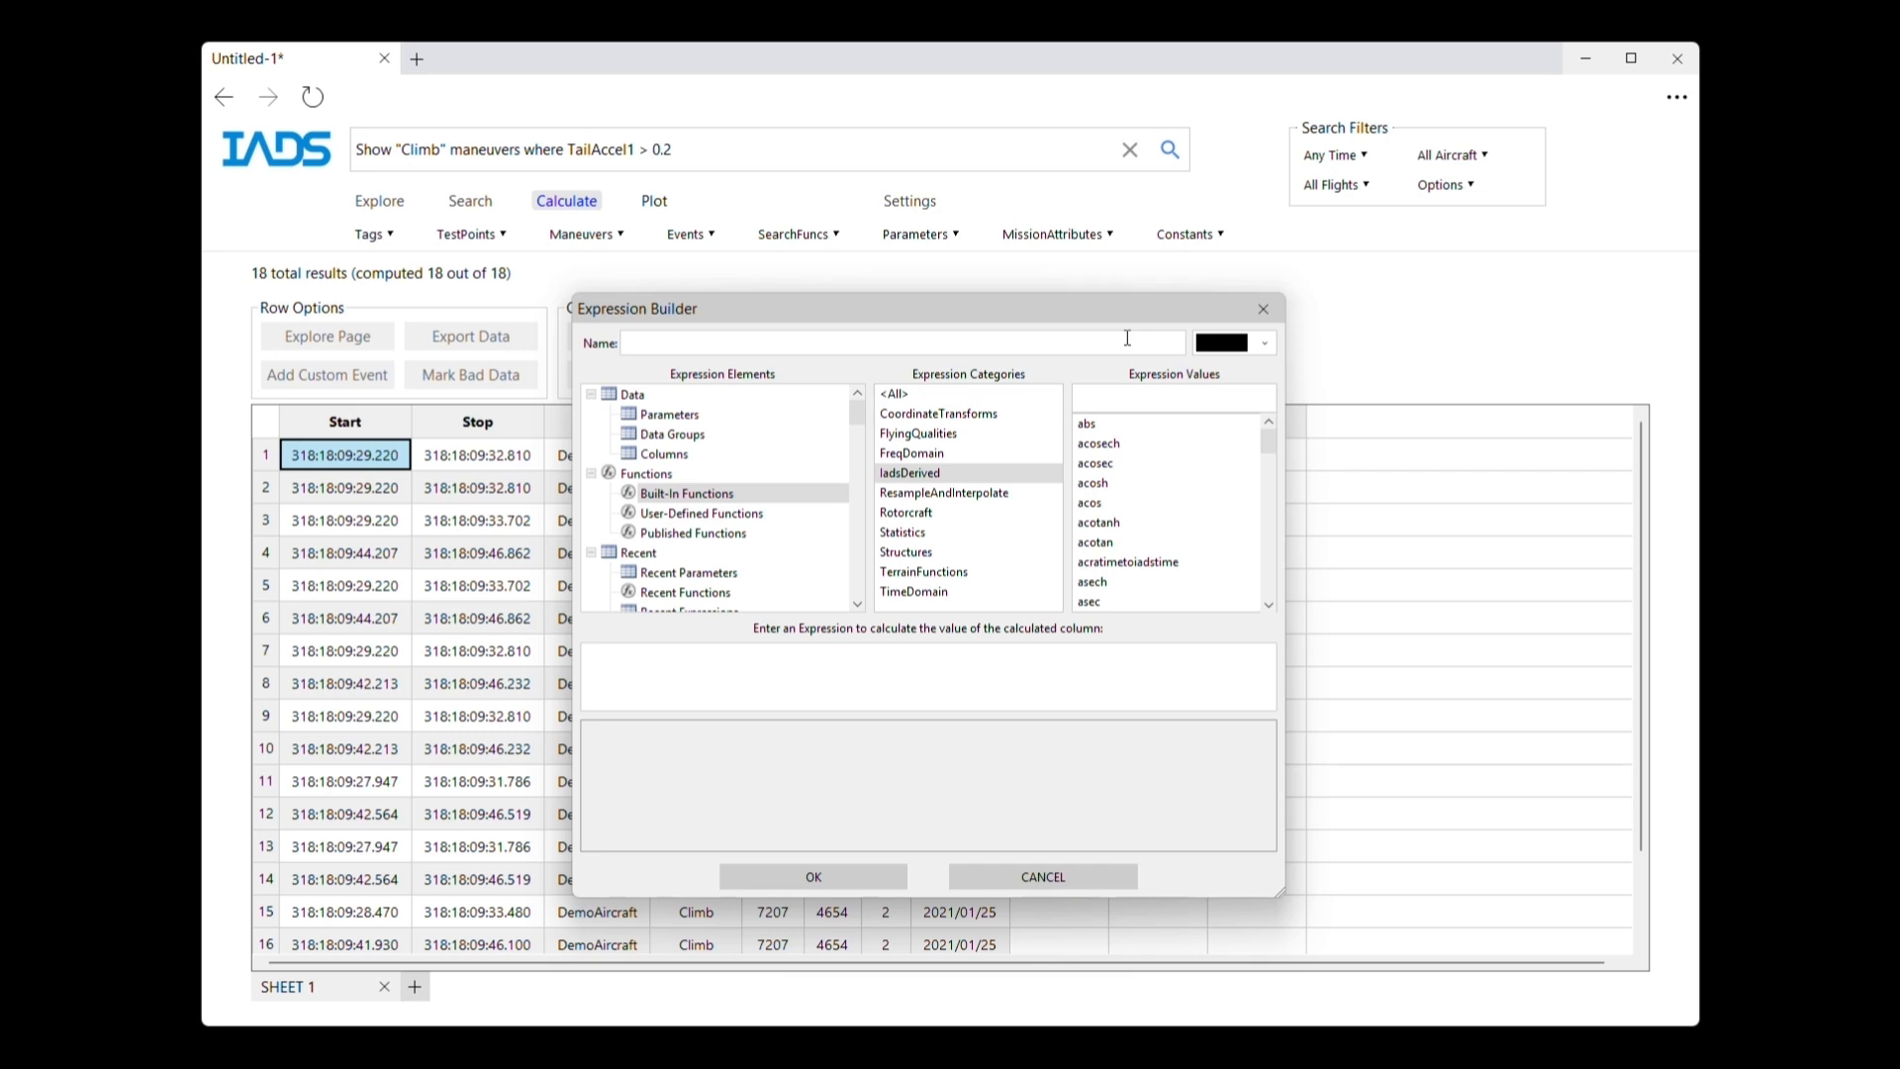
pyautogui.click(632, 394)
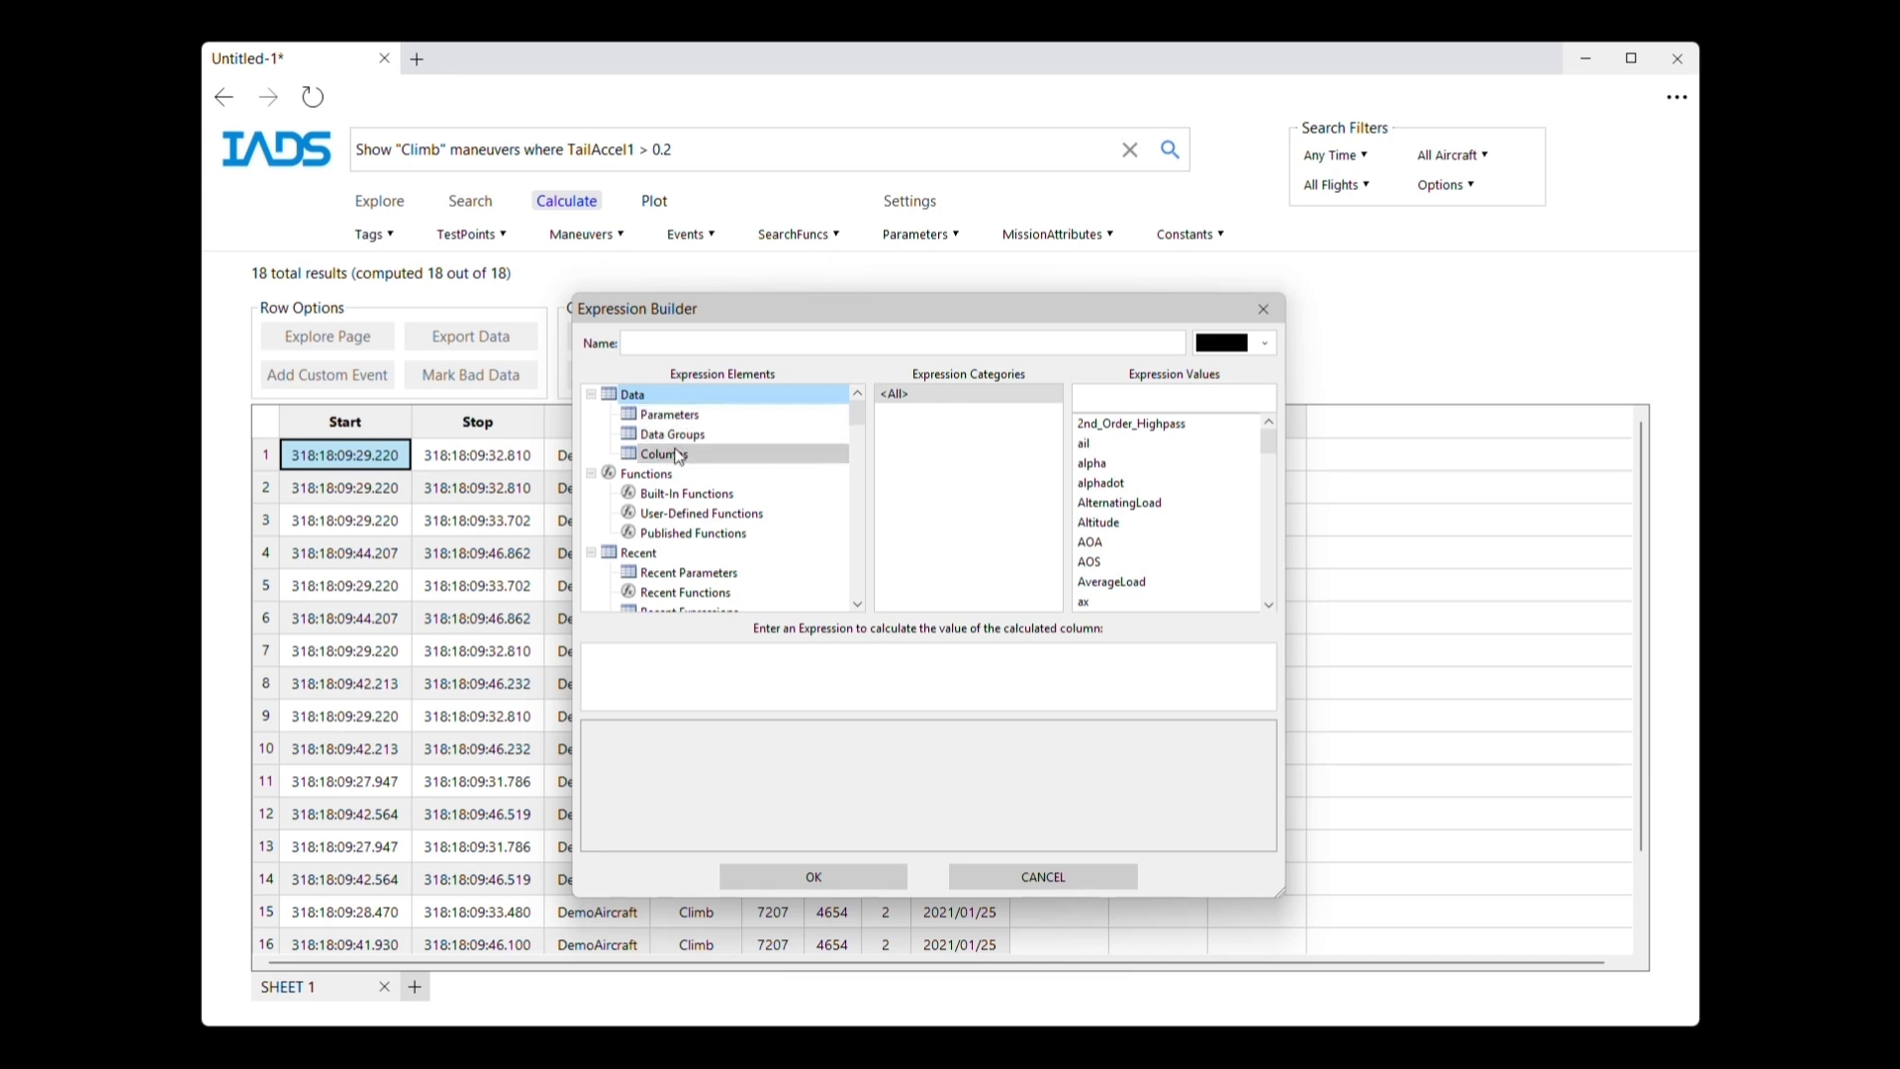
pyautogui.click(668, 414)
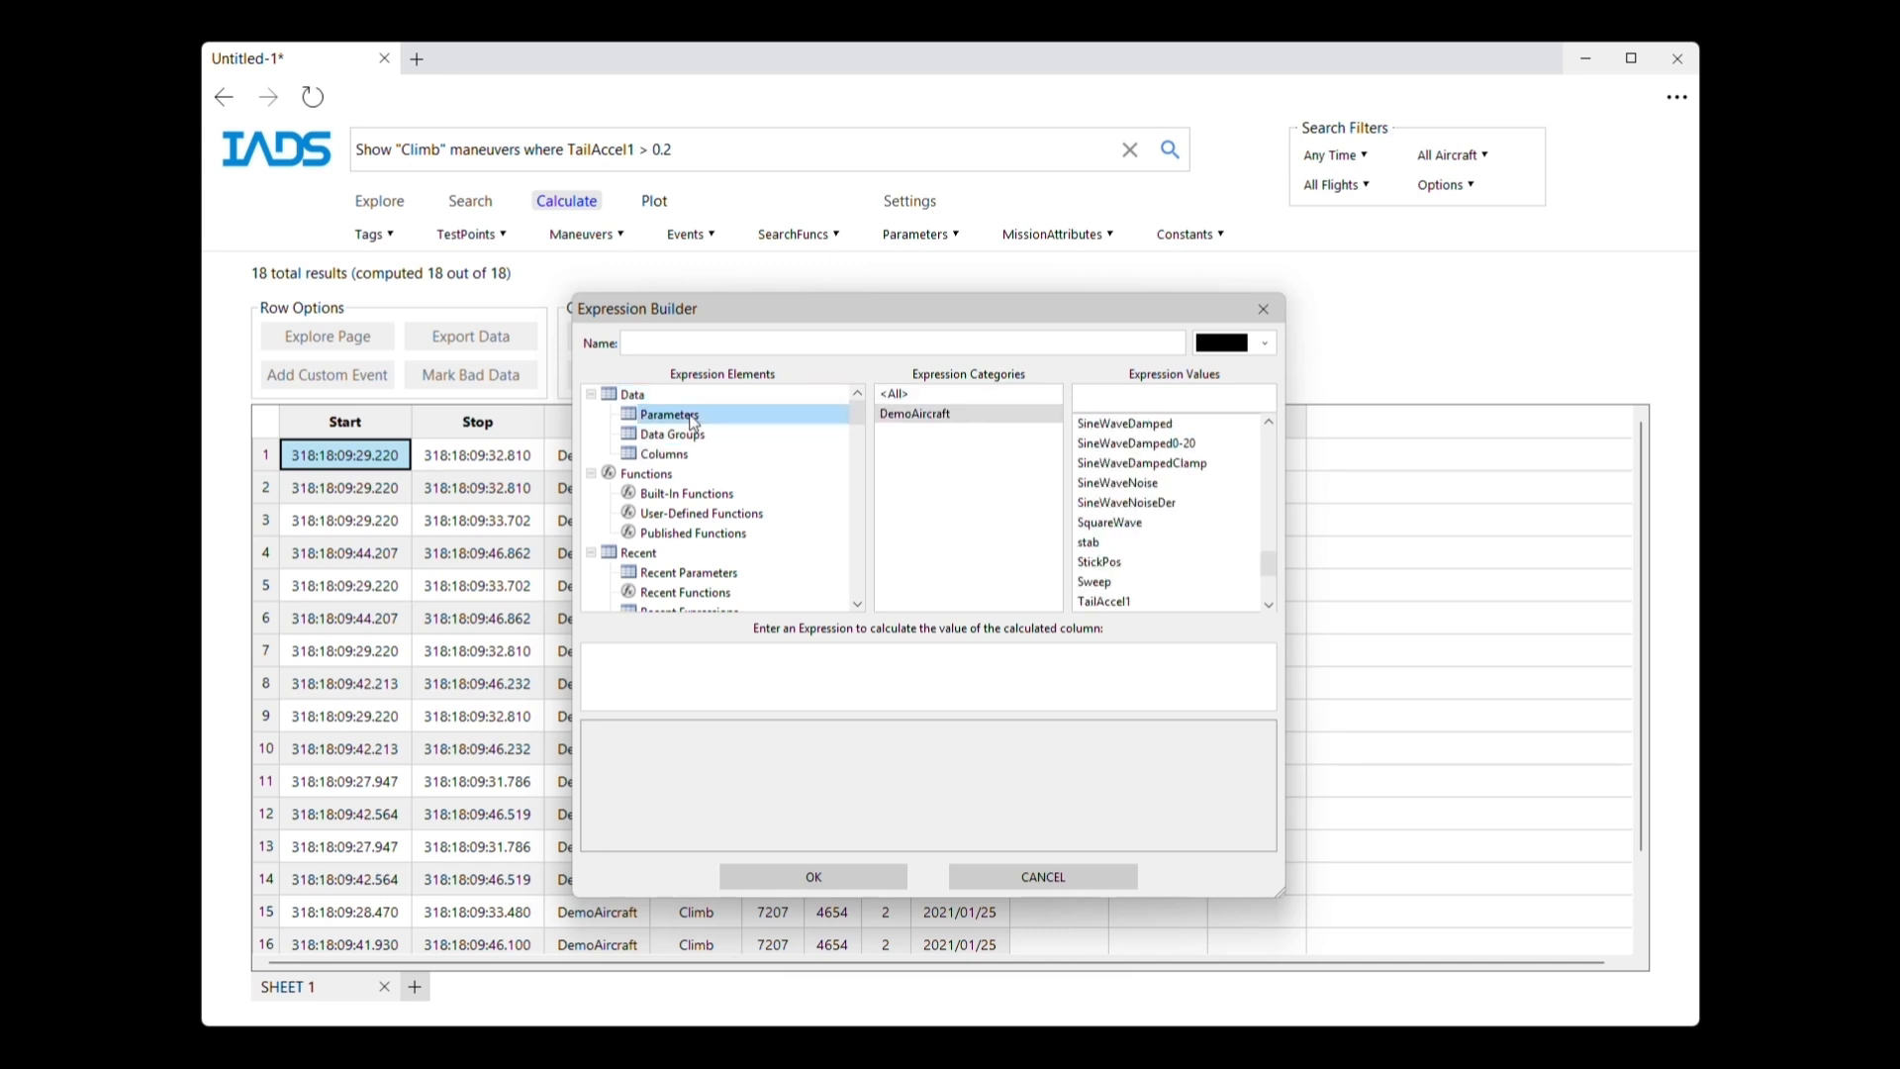
pyautogui.click(922, 413)
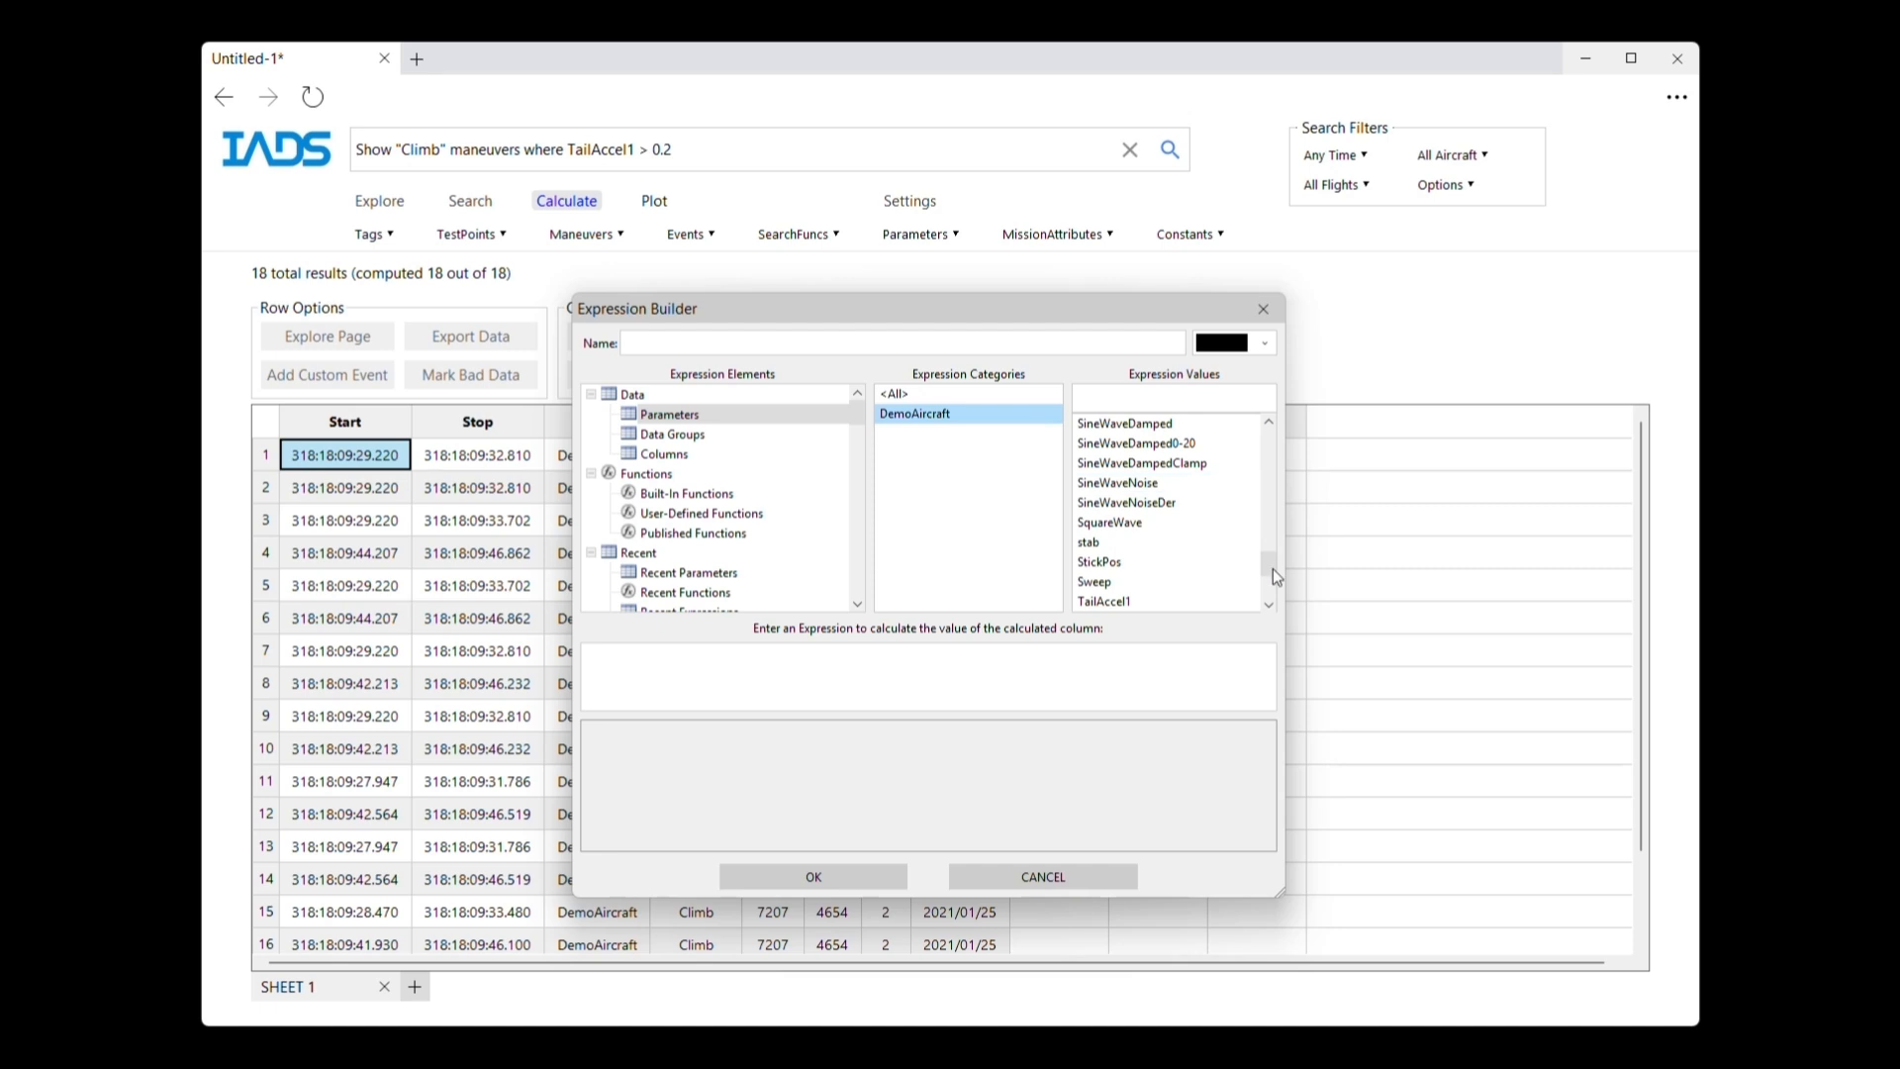
pyautogui.moveTo(1271, 566); pyautogui.dragTo(1273, 432)
pyautogui.click(672, 435)
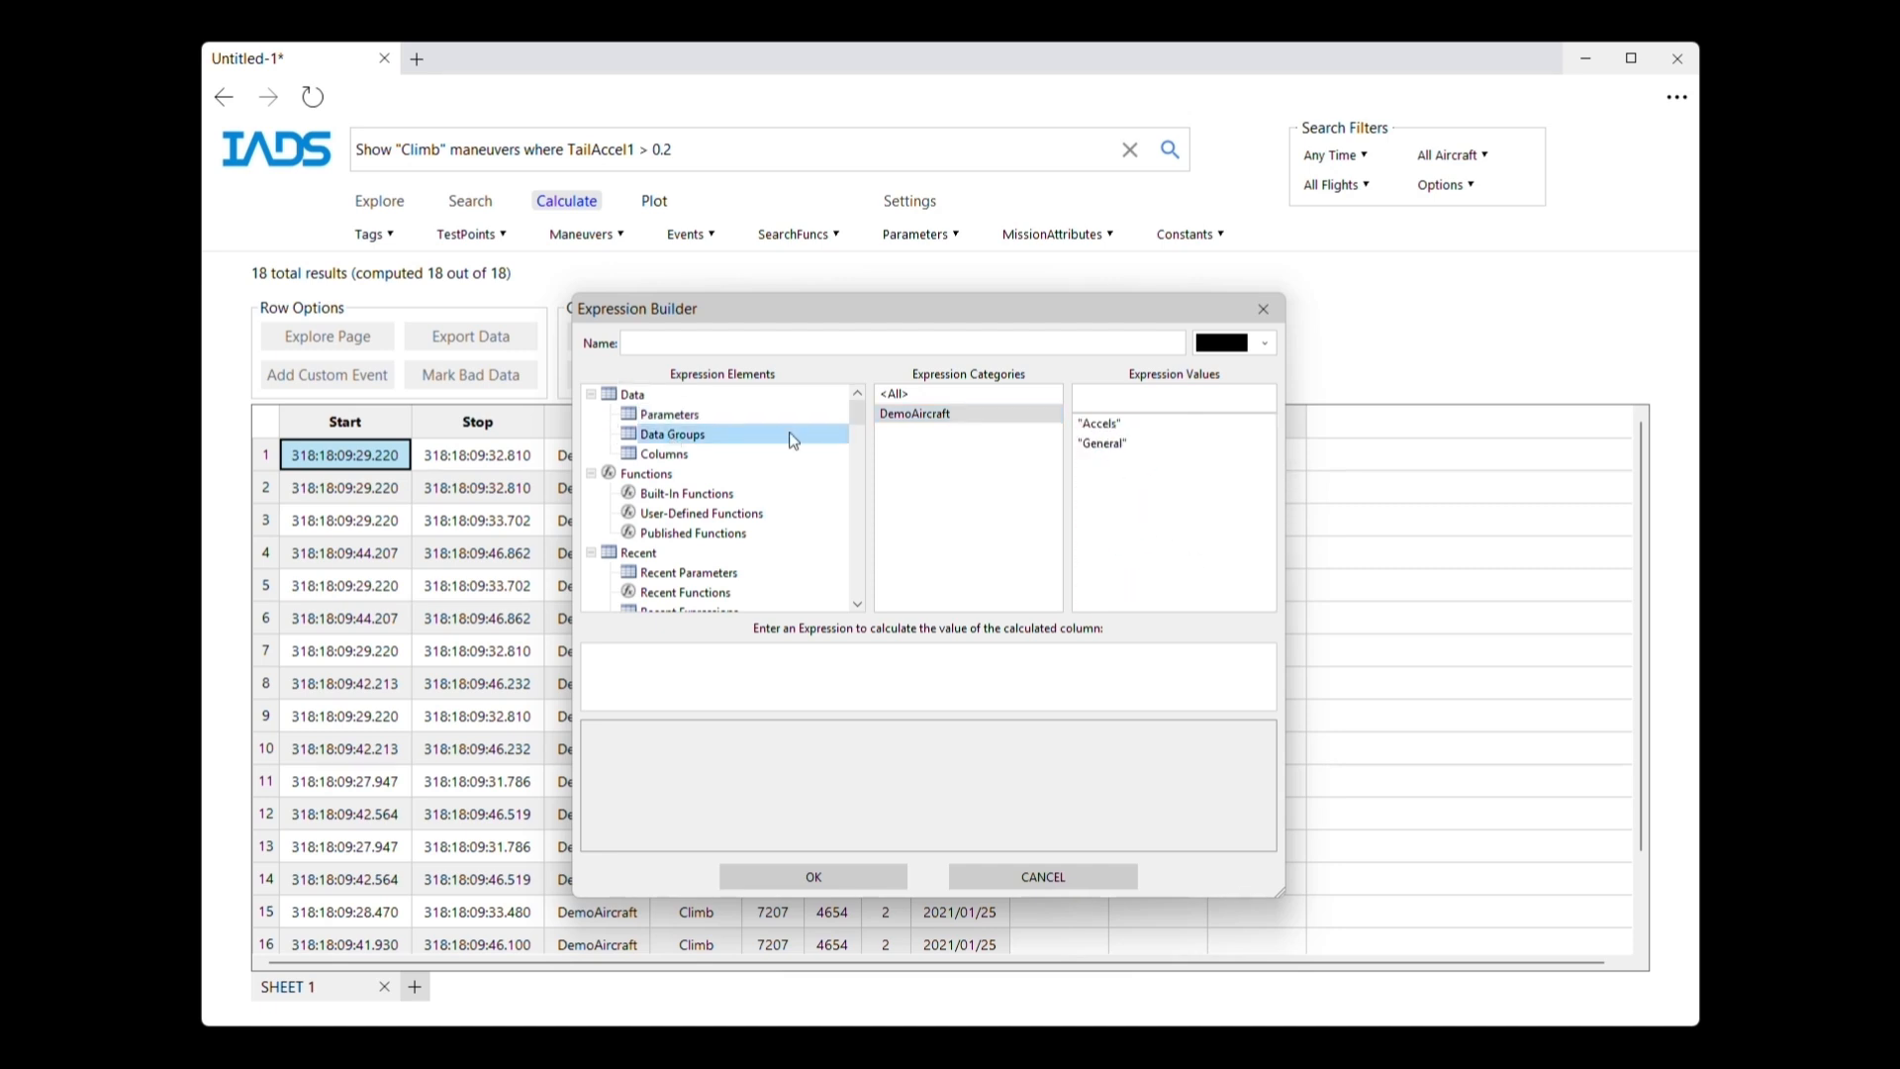
pyautogui.click(692, 457)
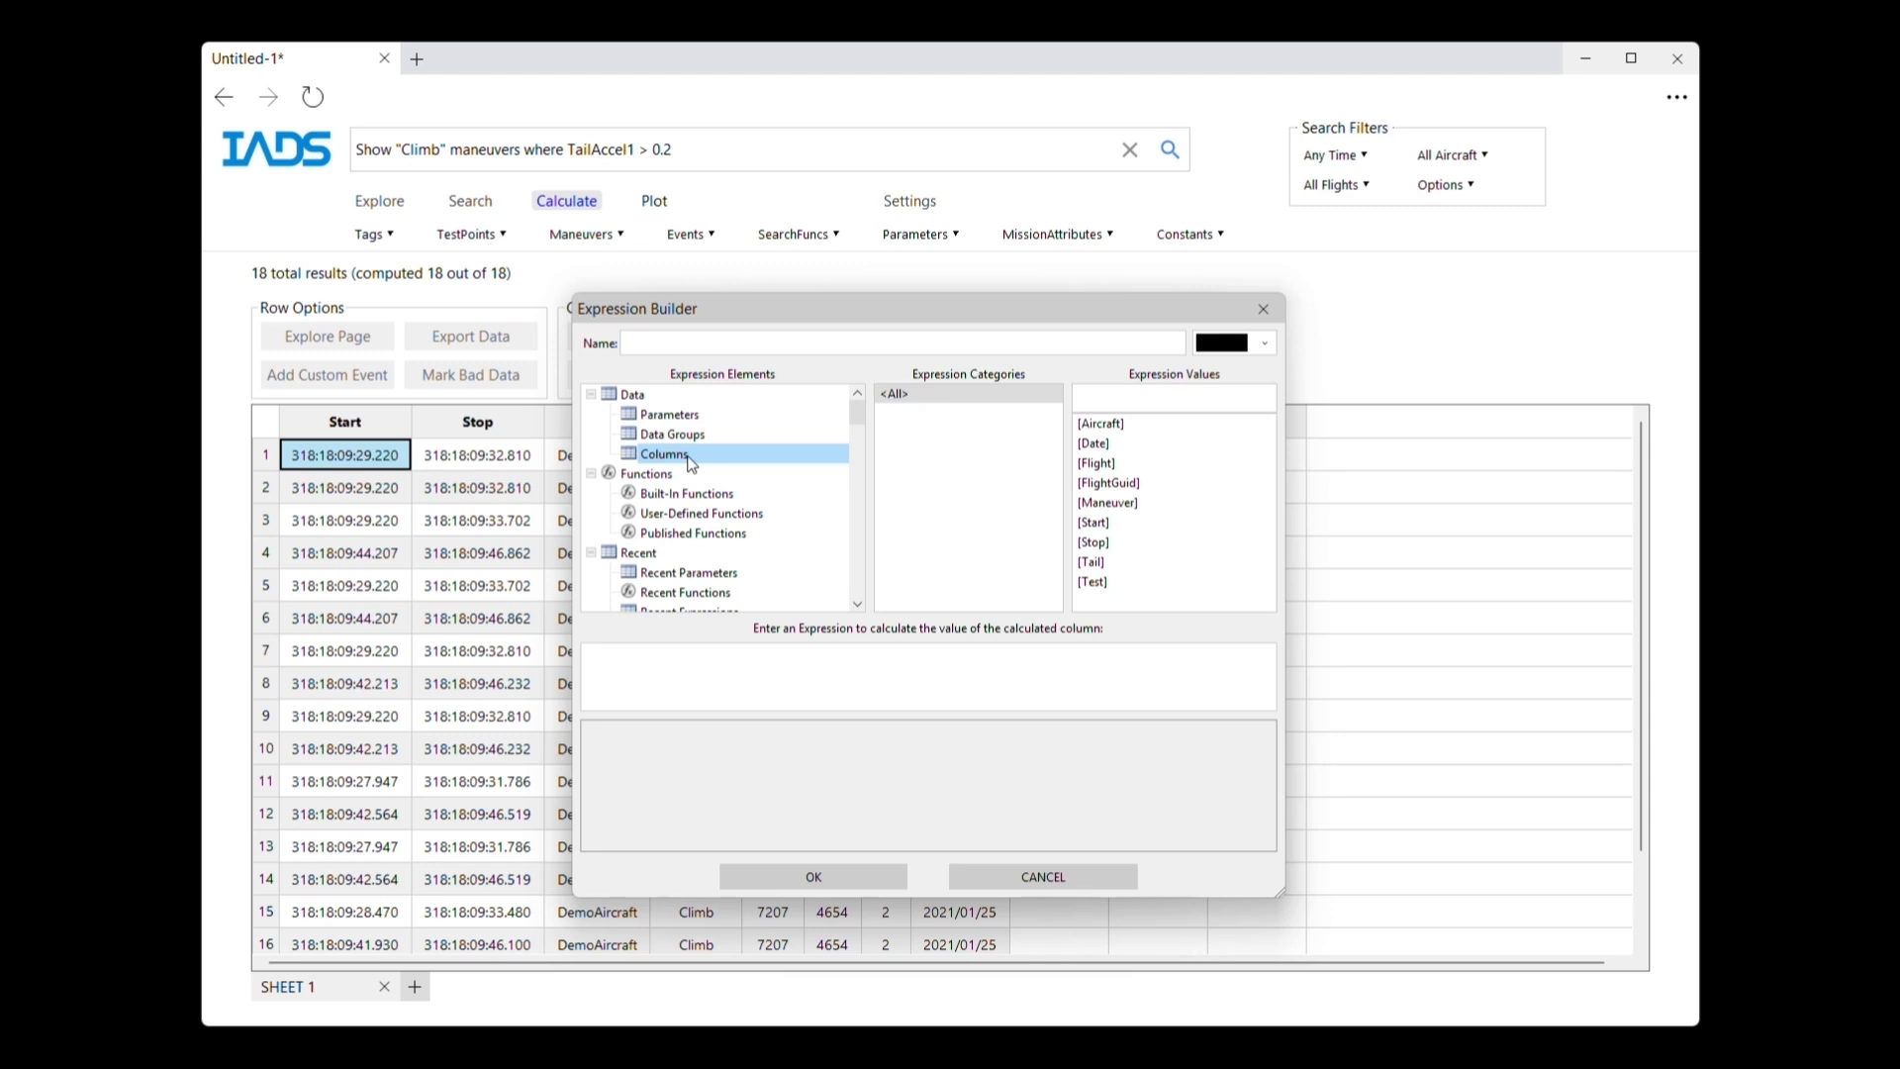
pyautogui.click(660, 479)
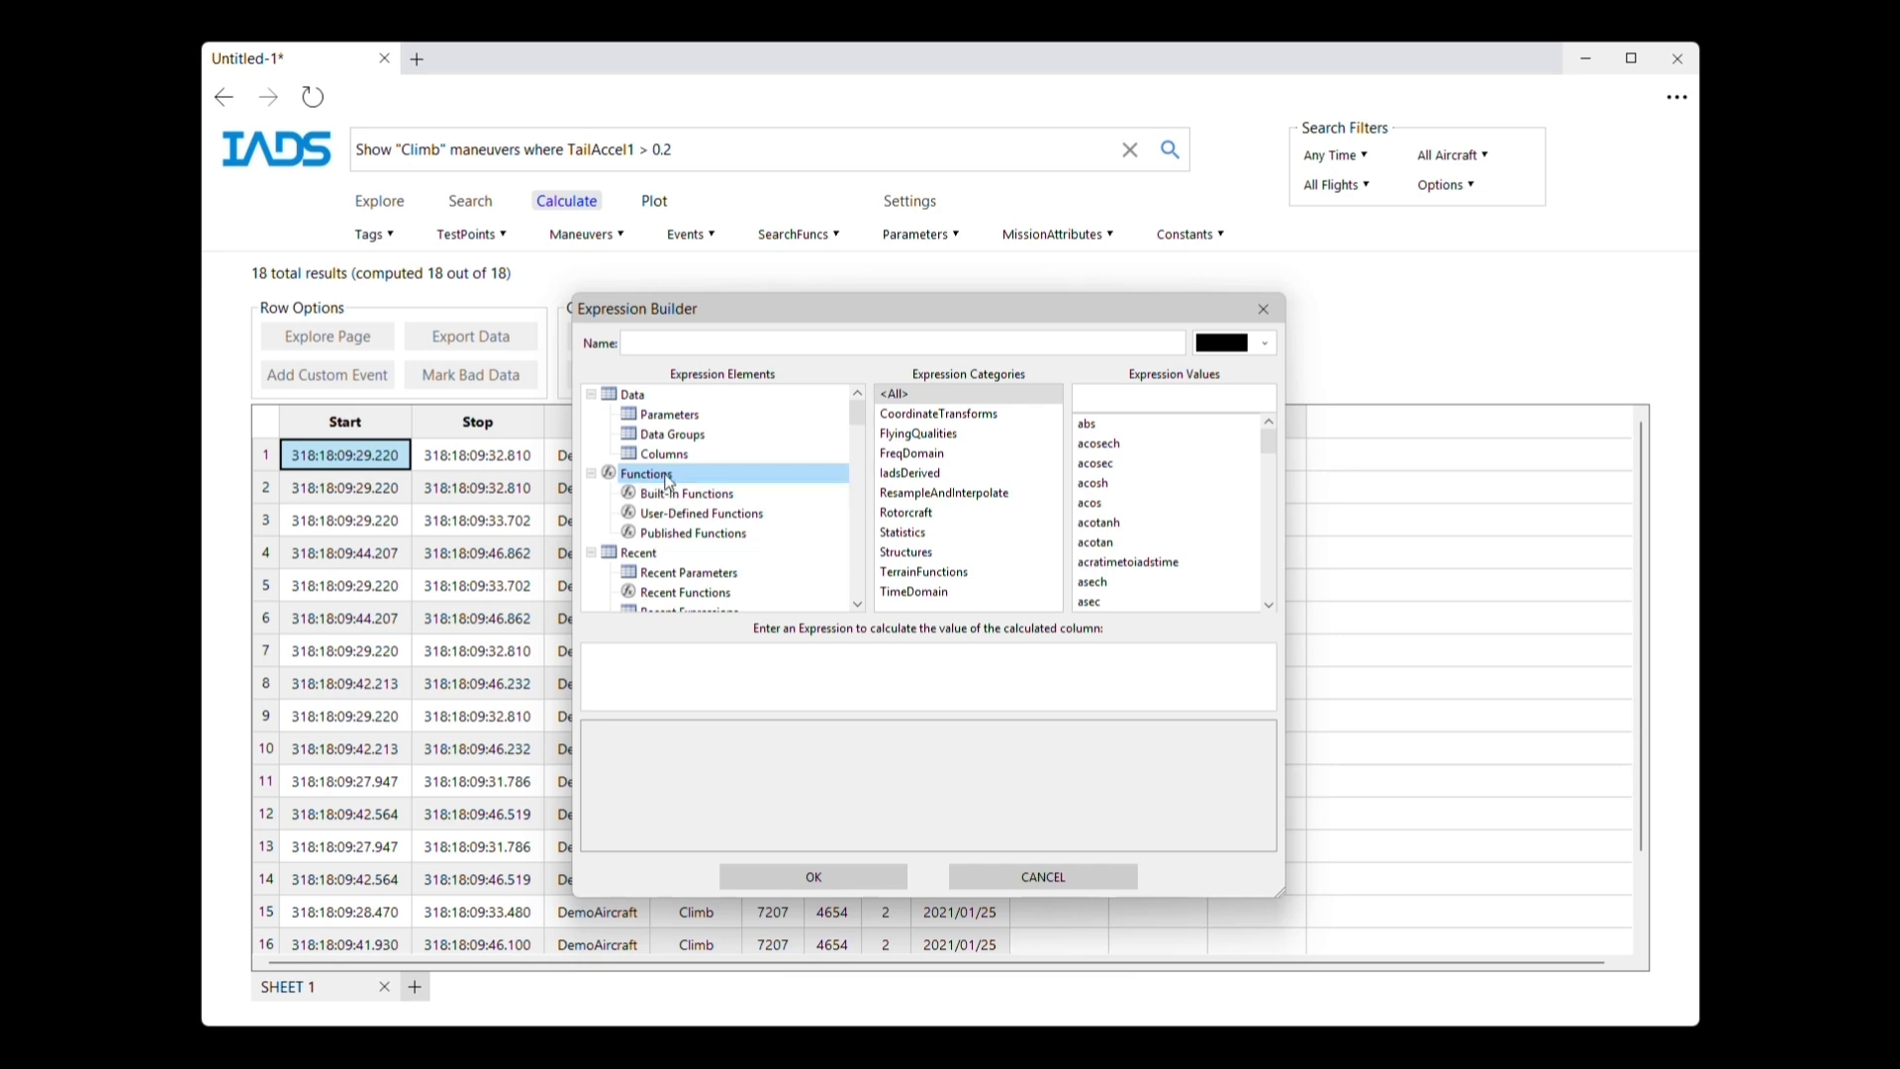
# - Filter the DemoAircraft parameters by "accel" and add a column with the expression TailAccel1
pyautogui.click(667, 416)
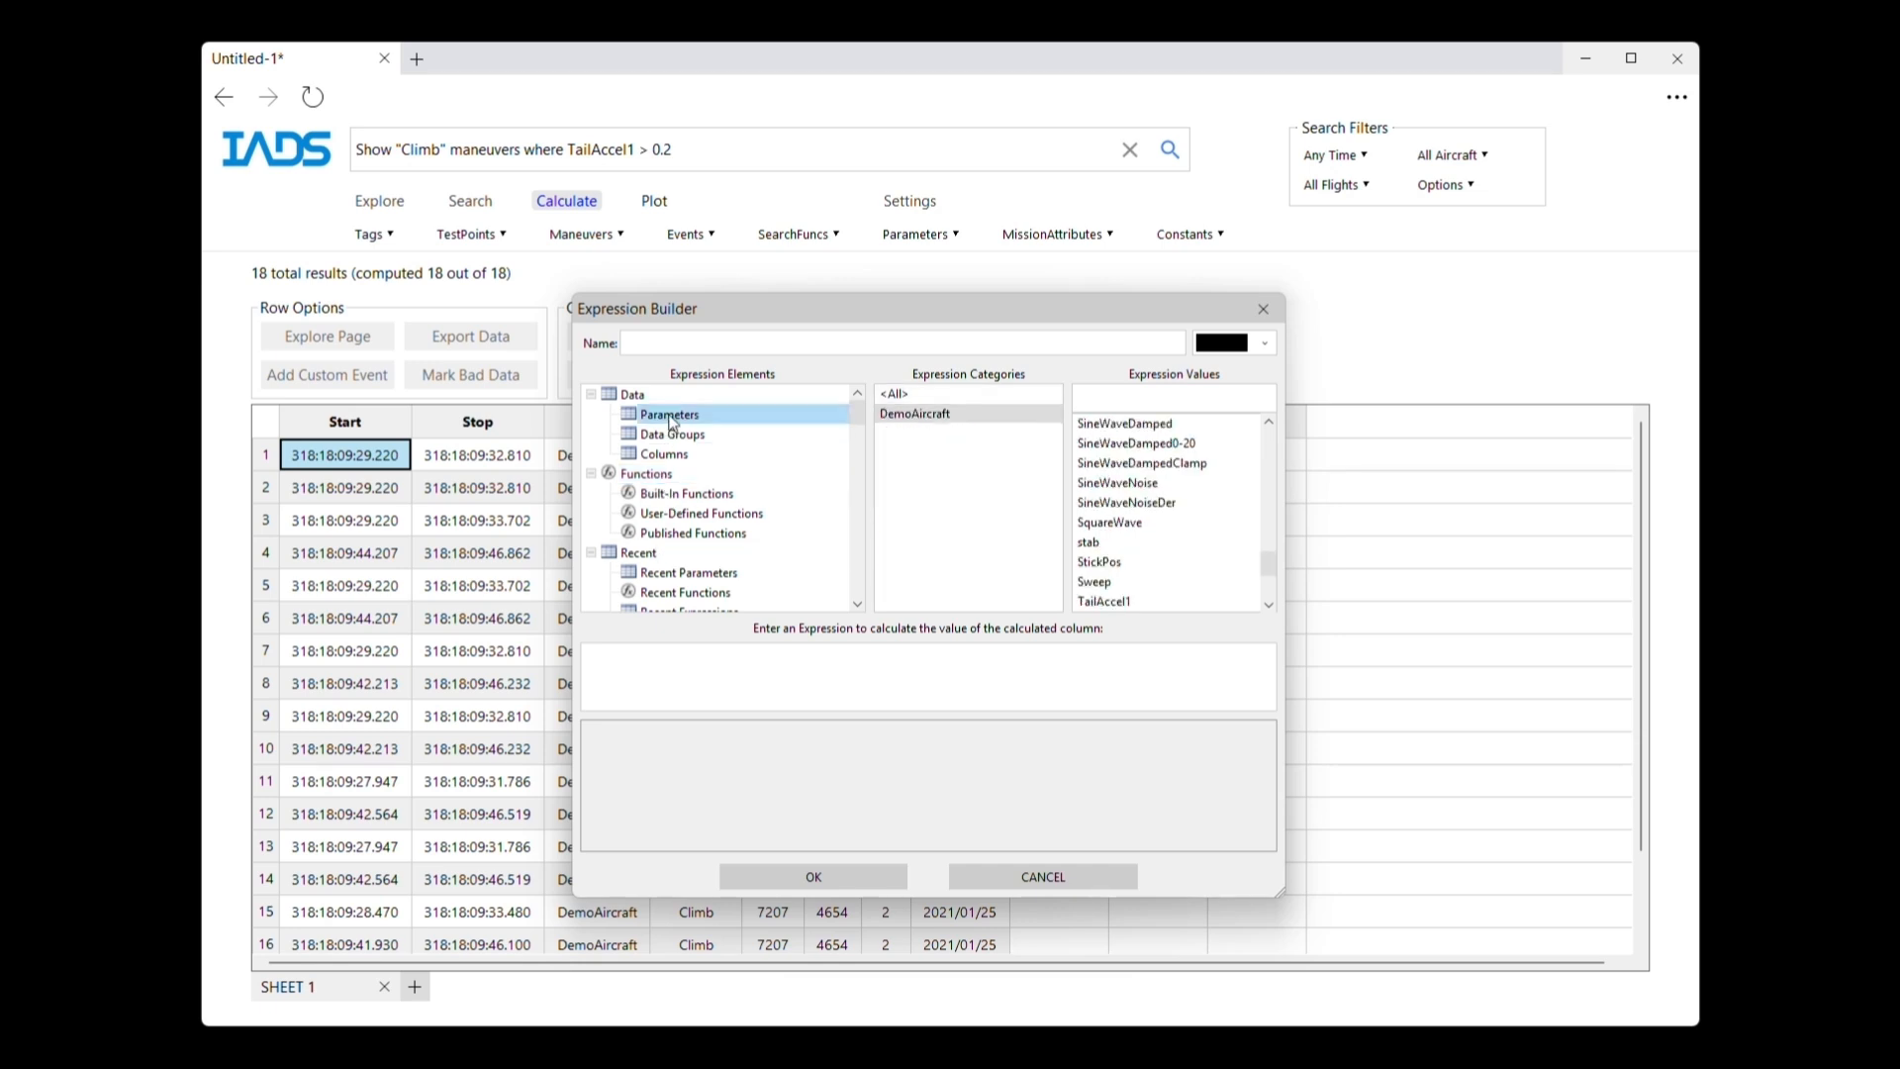
pyautogui.click(953, 411)
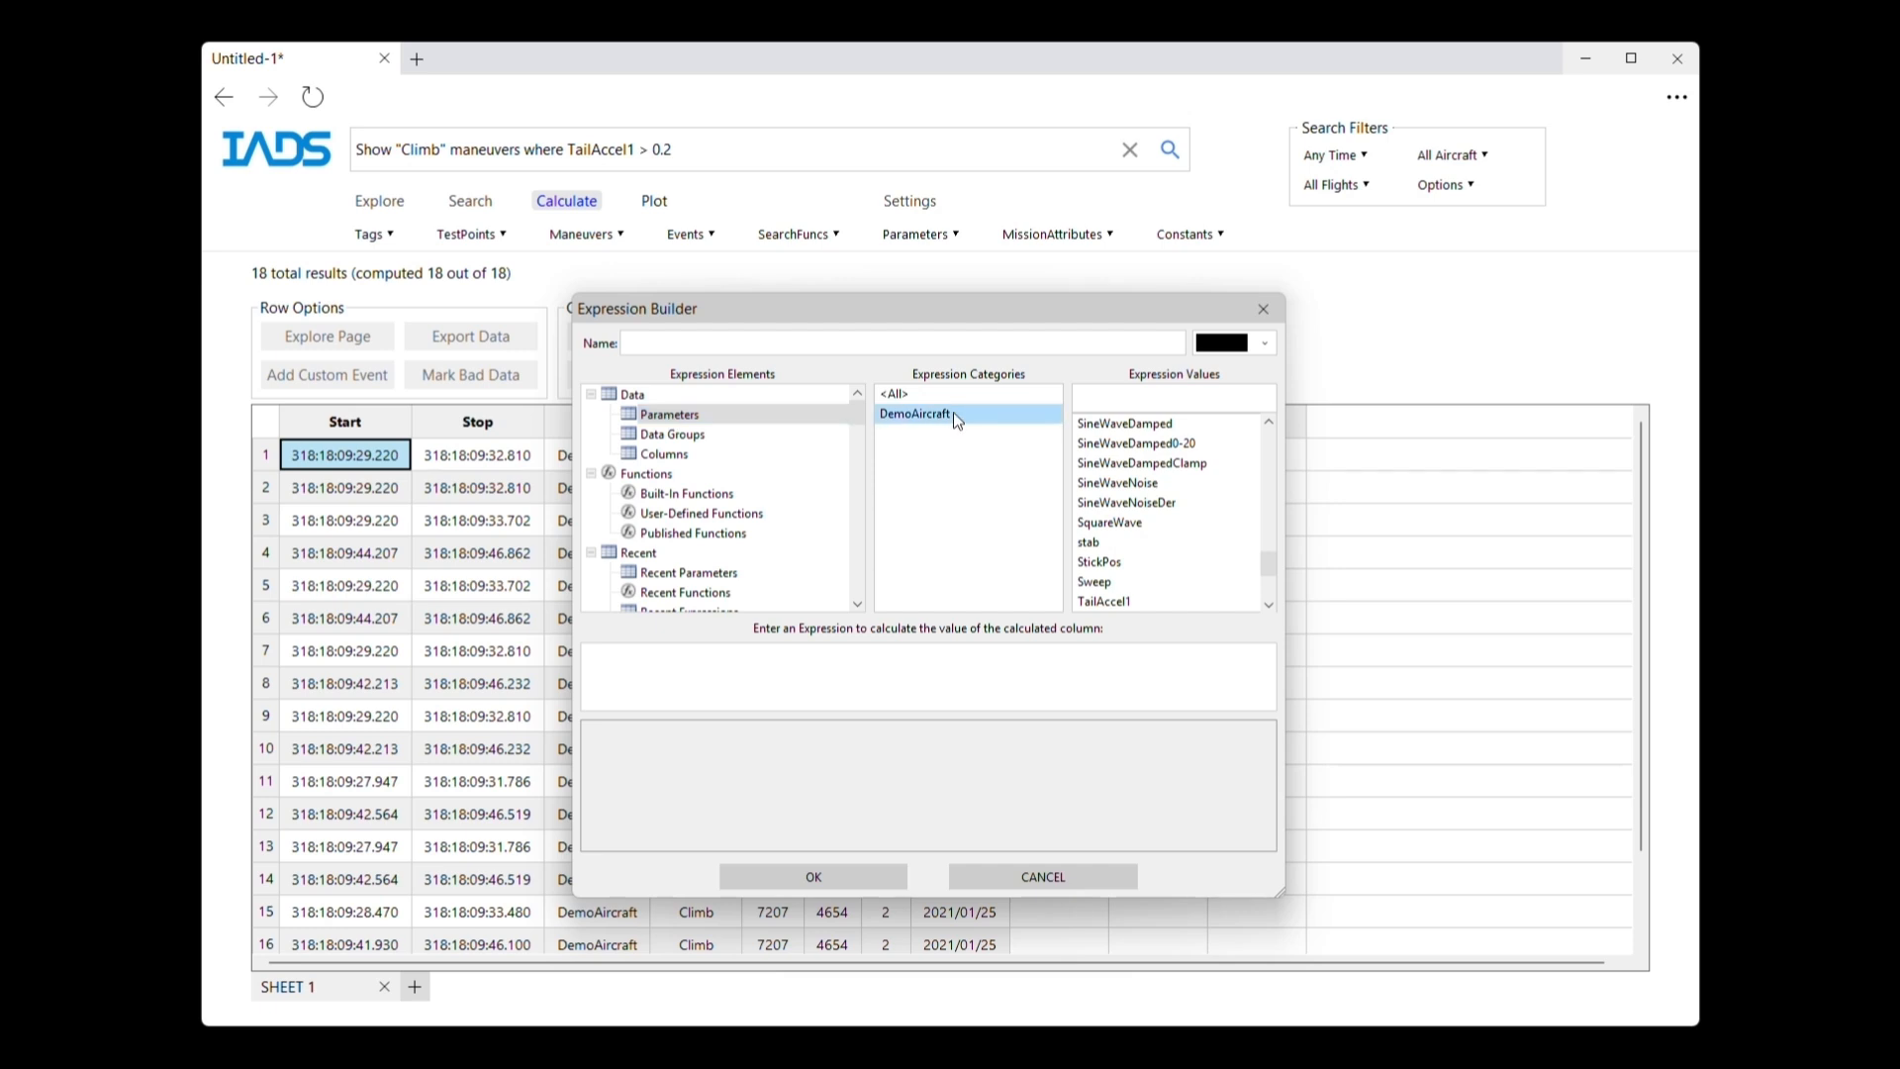
pyautogui.click(1176, 400)
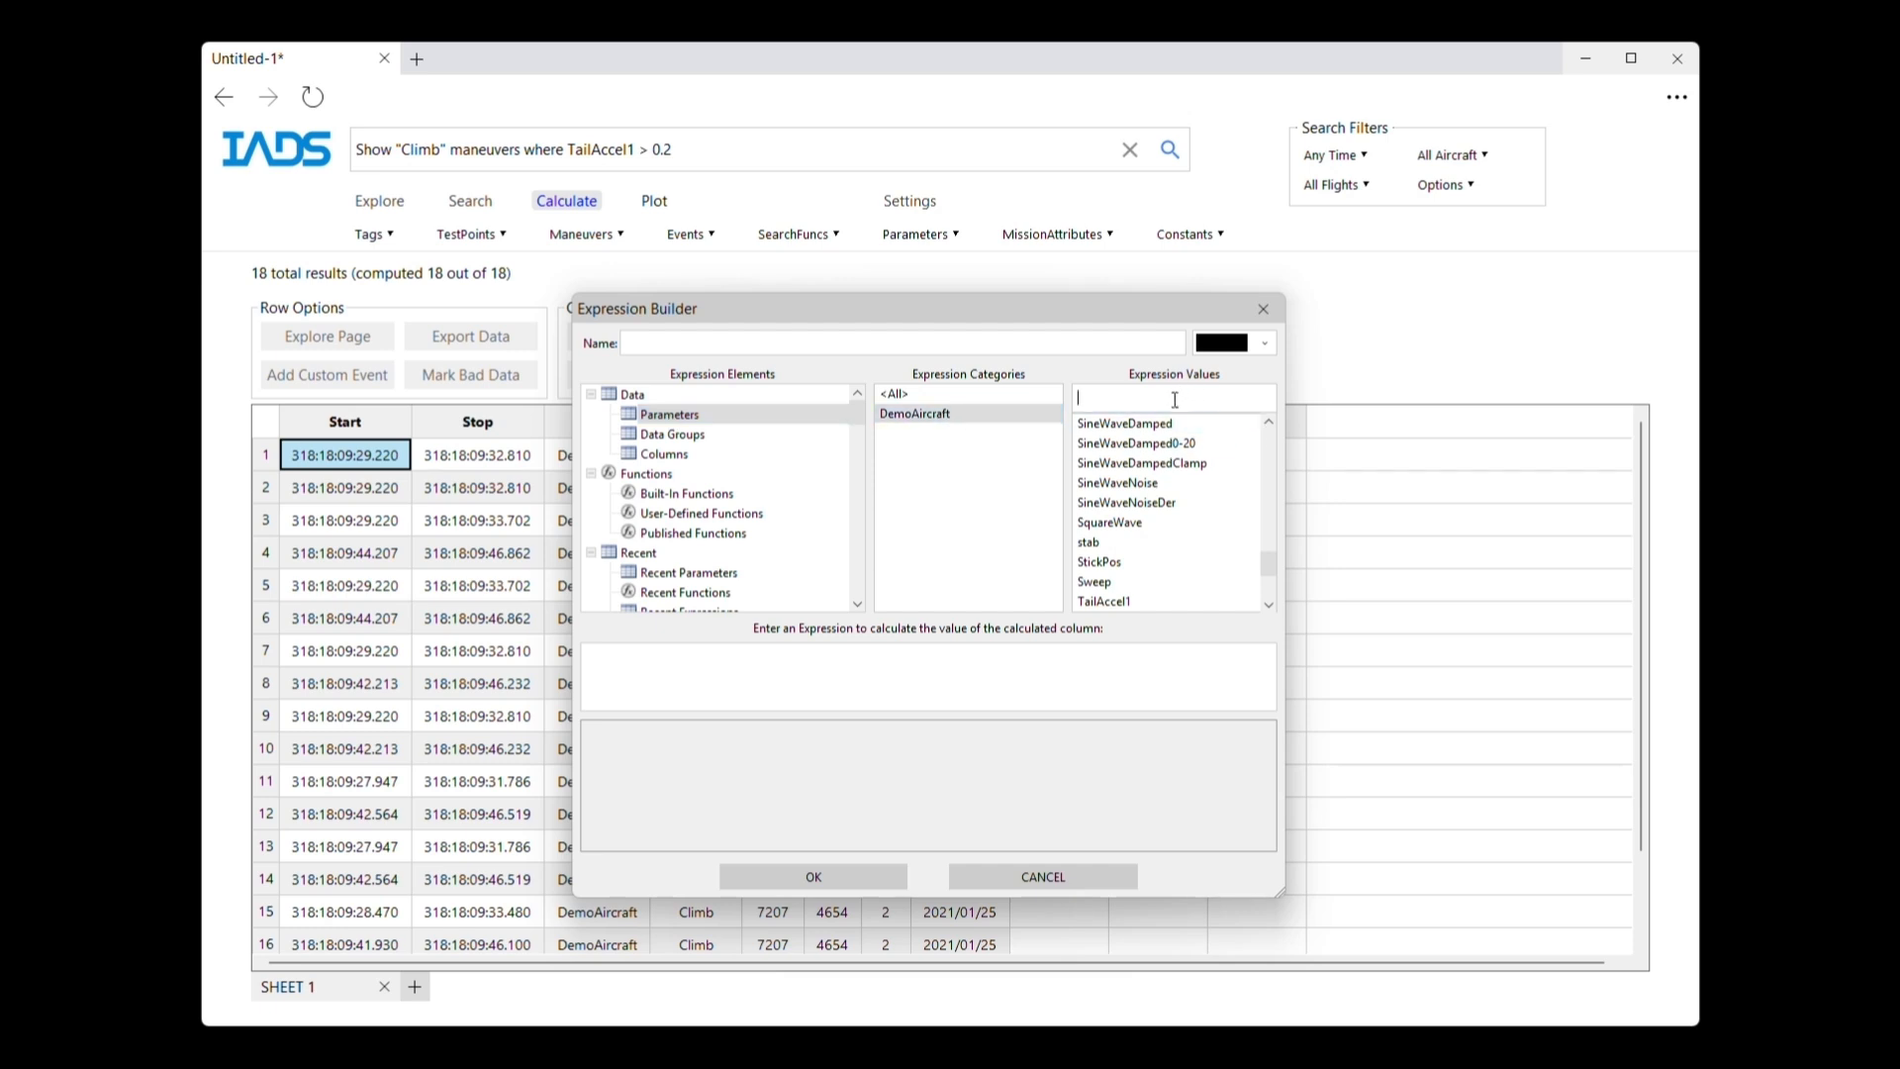
pyautogui.write('accel')
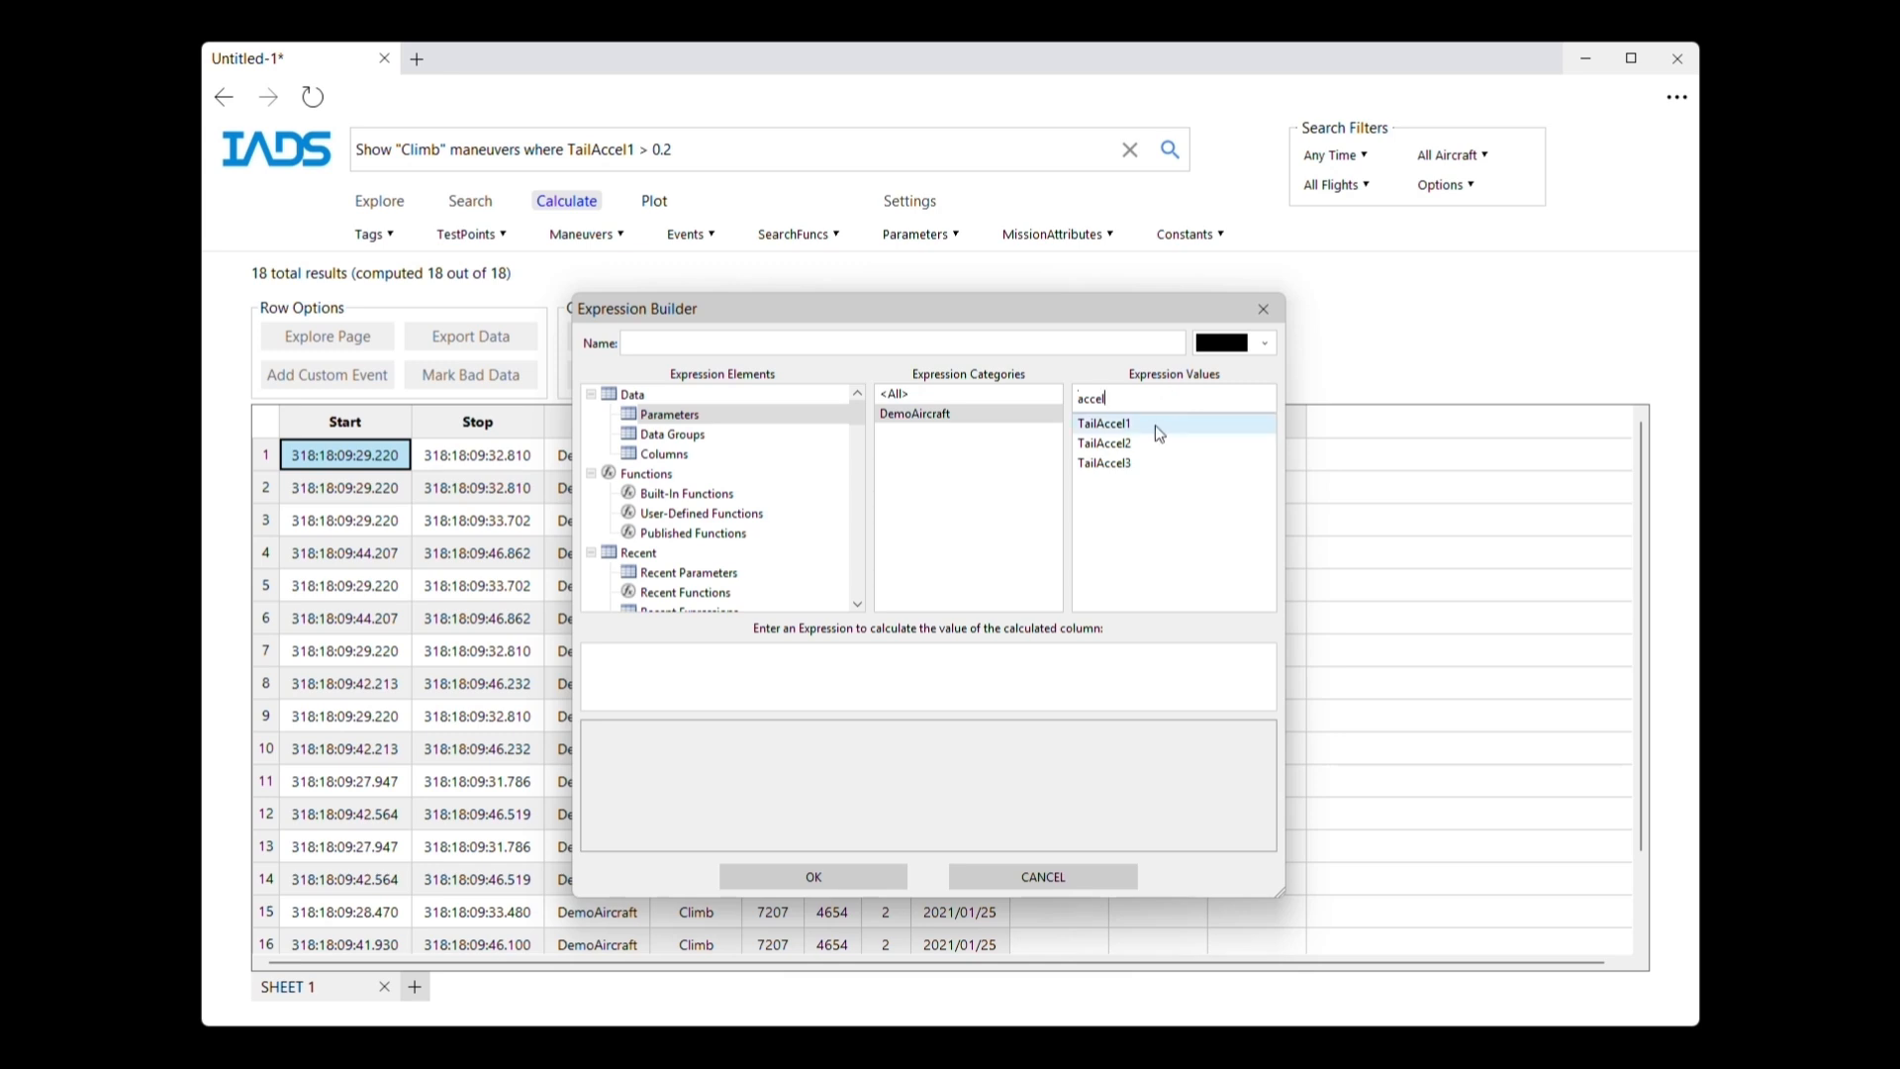
pyautogui.doubleClick(1156, 426)
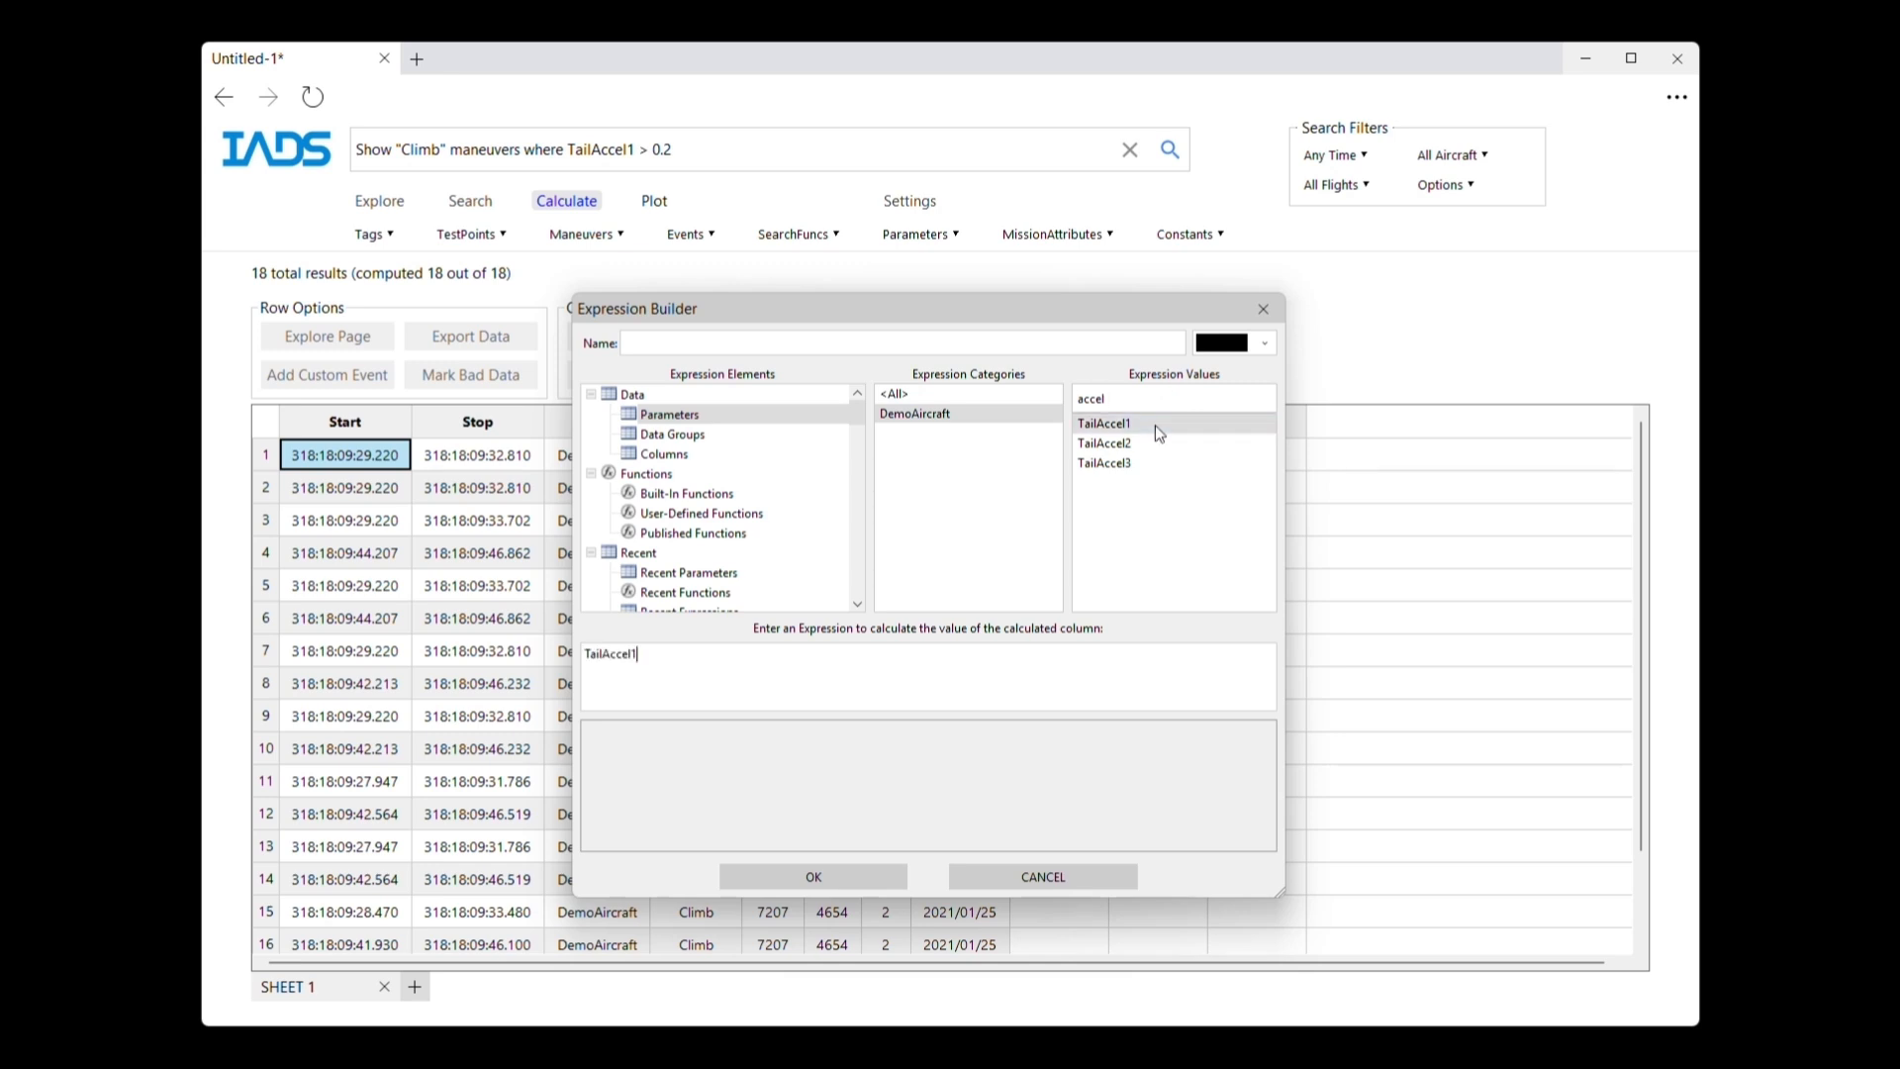
pyautogui.doubleClick(643, 657)
pyautogui.click(698, 656)
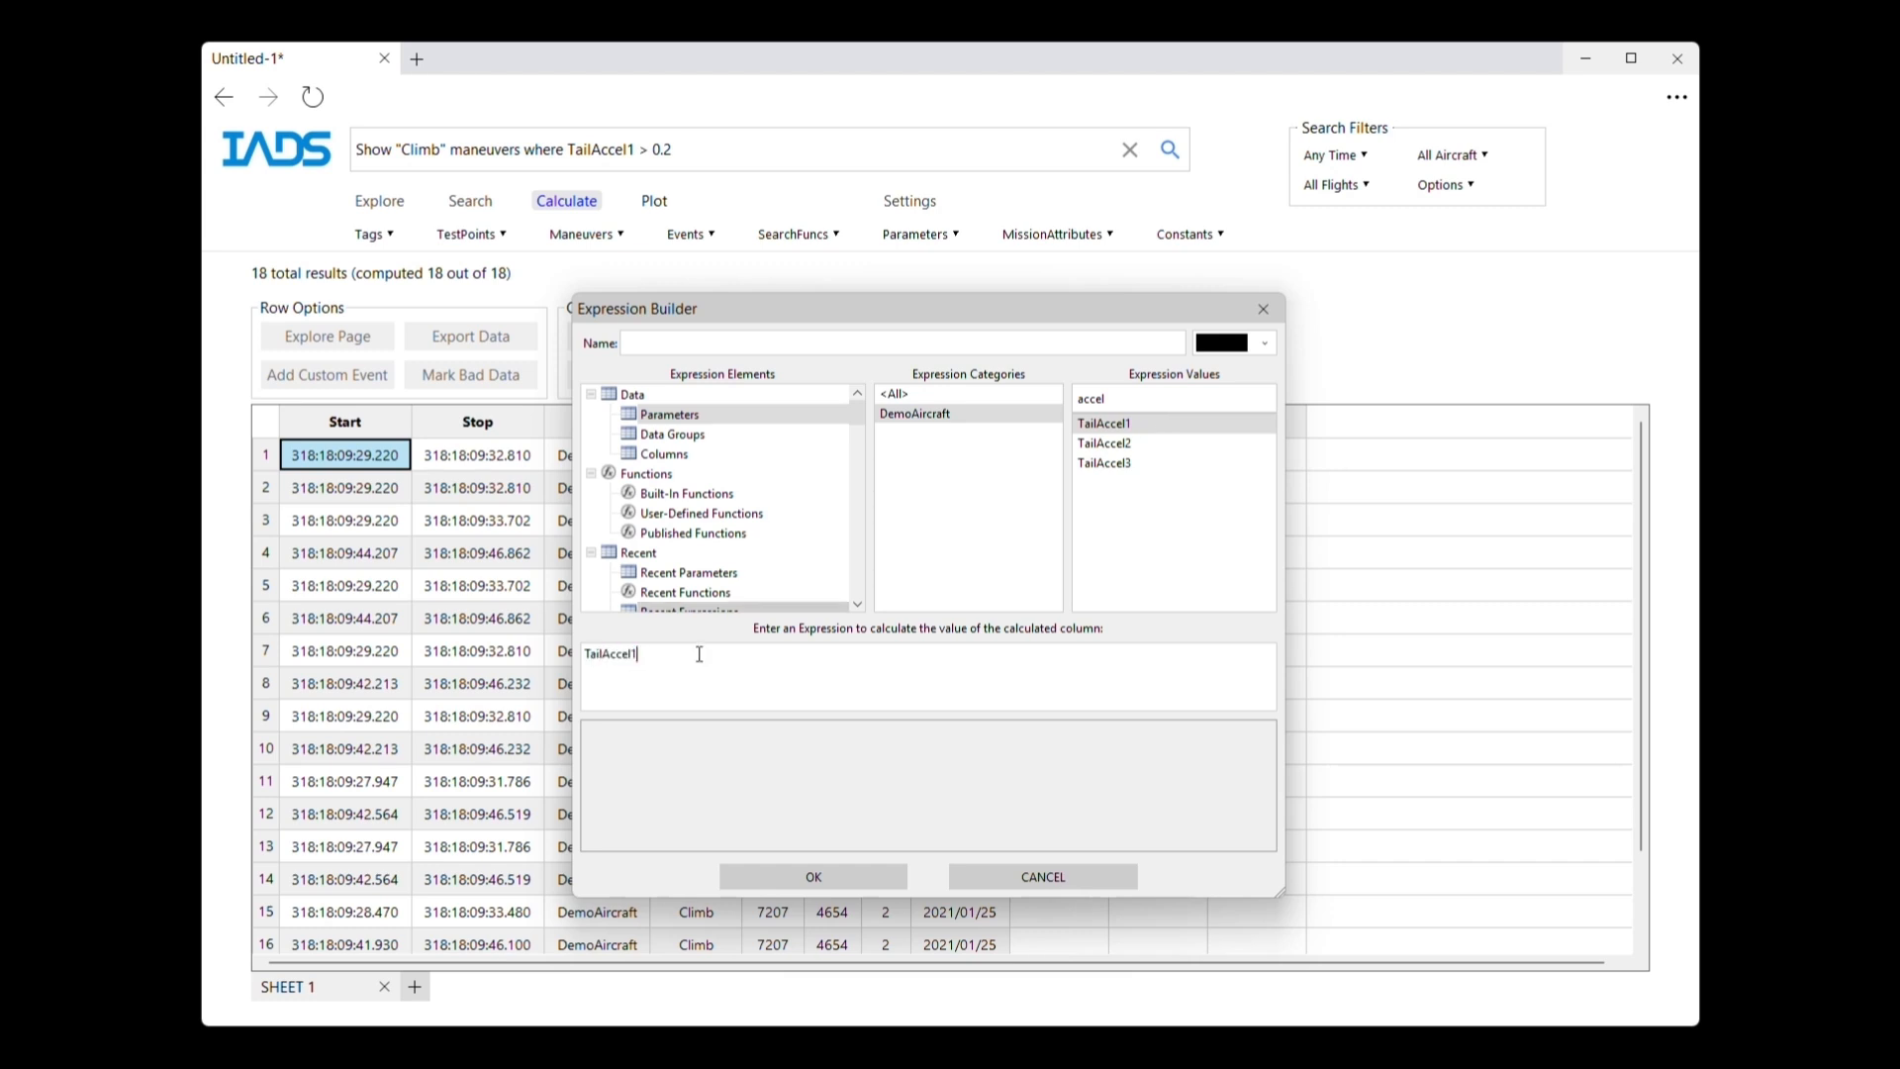
pyautogui.click(813, 878)
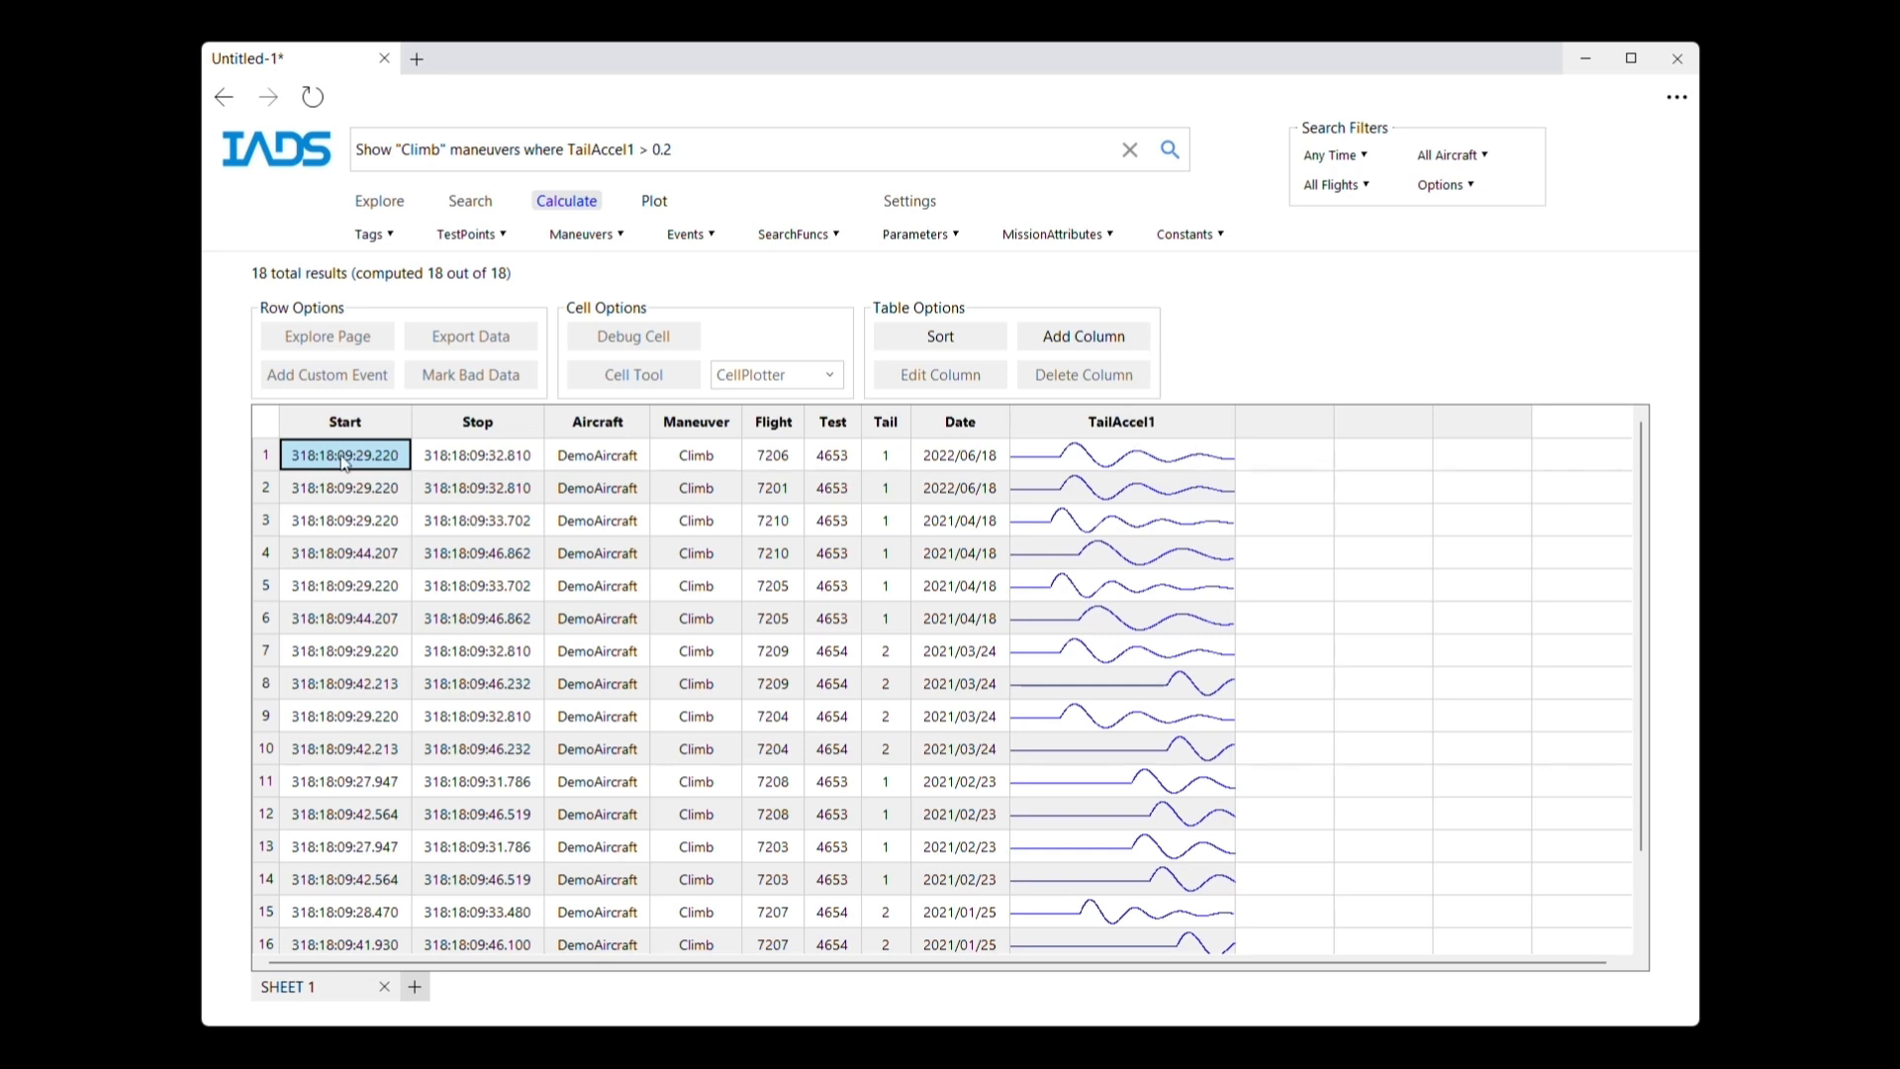
# - Examine the TailAccel1 plots with the times and flights of rows 1 and 2, and the plots in rows 3 to 14
pyautogui.keyDown('shift'); pyautogui.click(524, 465); pyautogui.keyUp('shift')
pyautogui.click(774, 461)
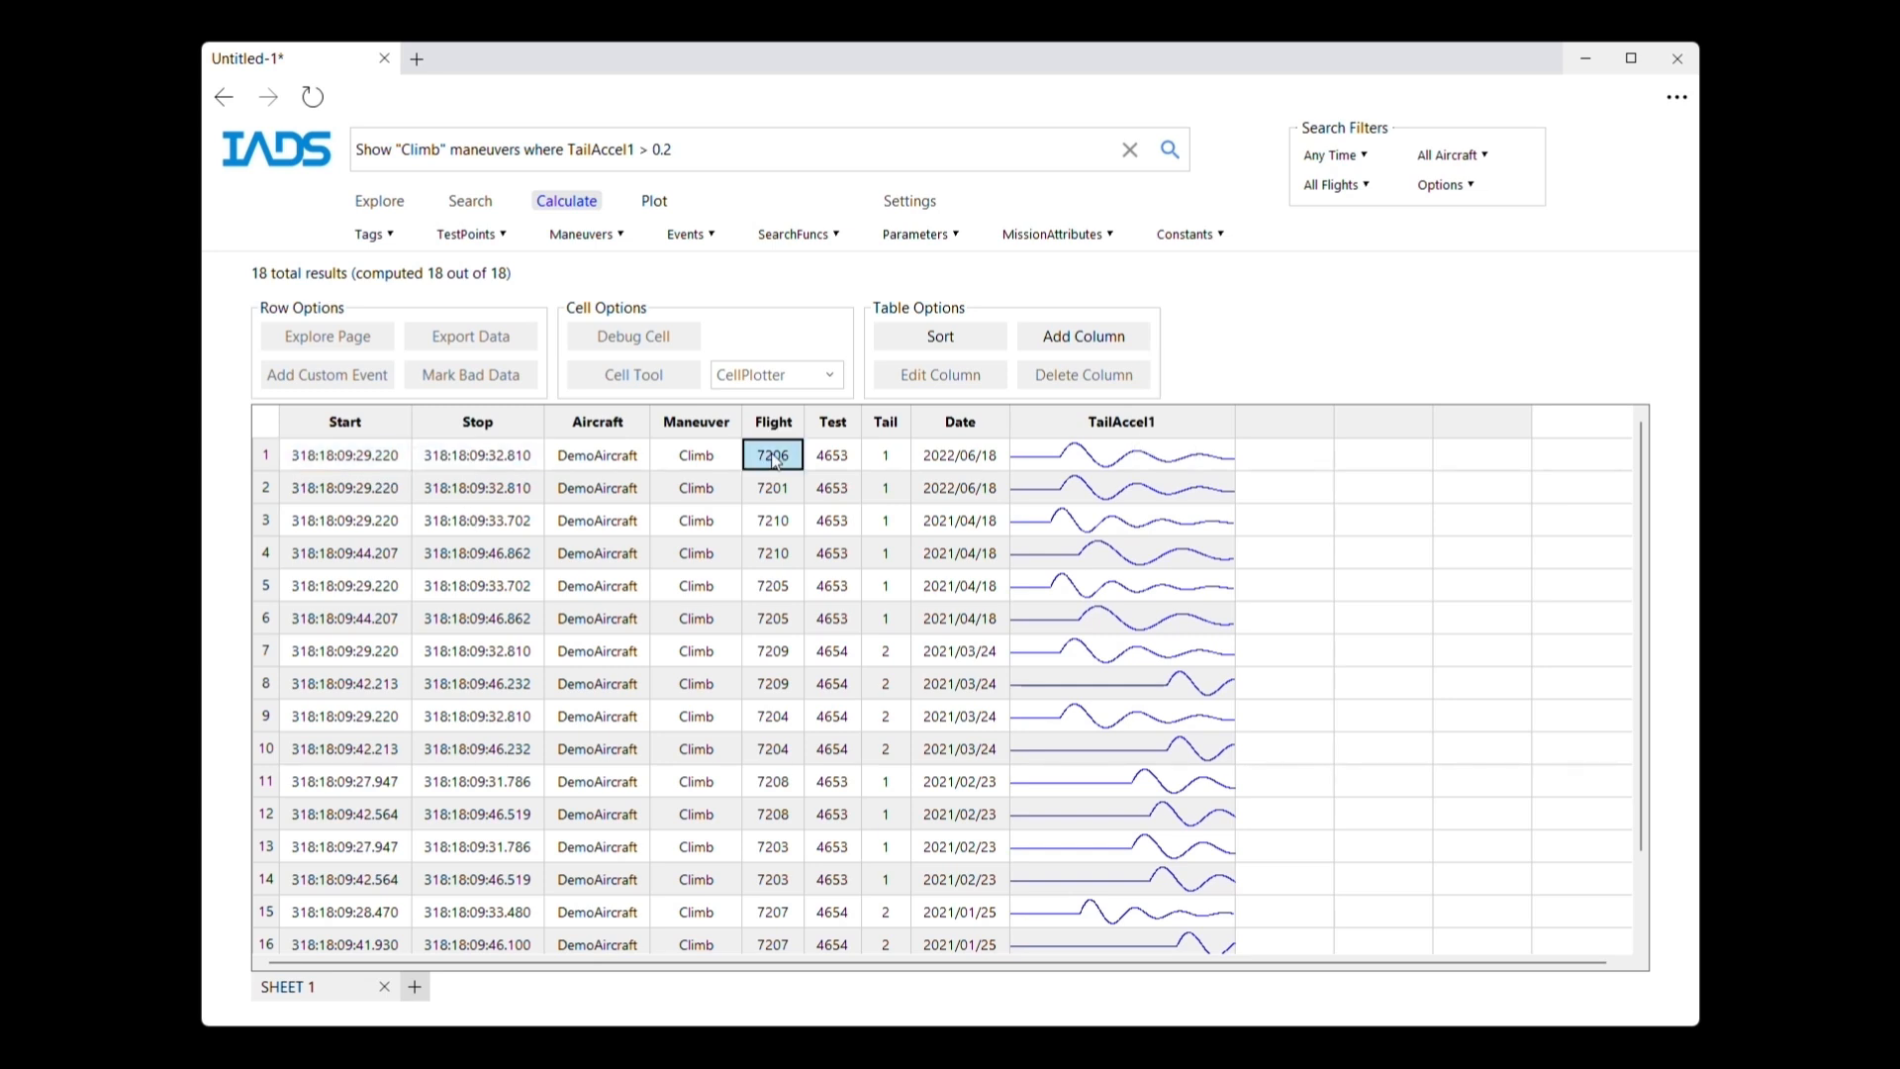
pyautogui.click(1143, 453)
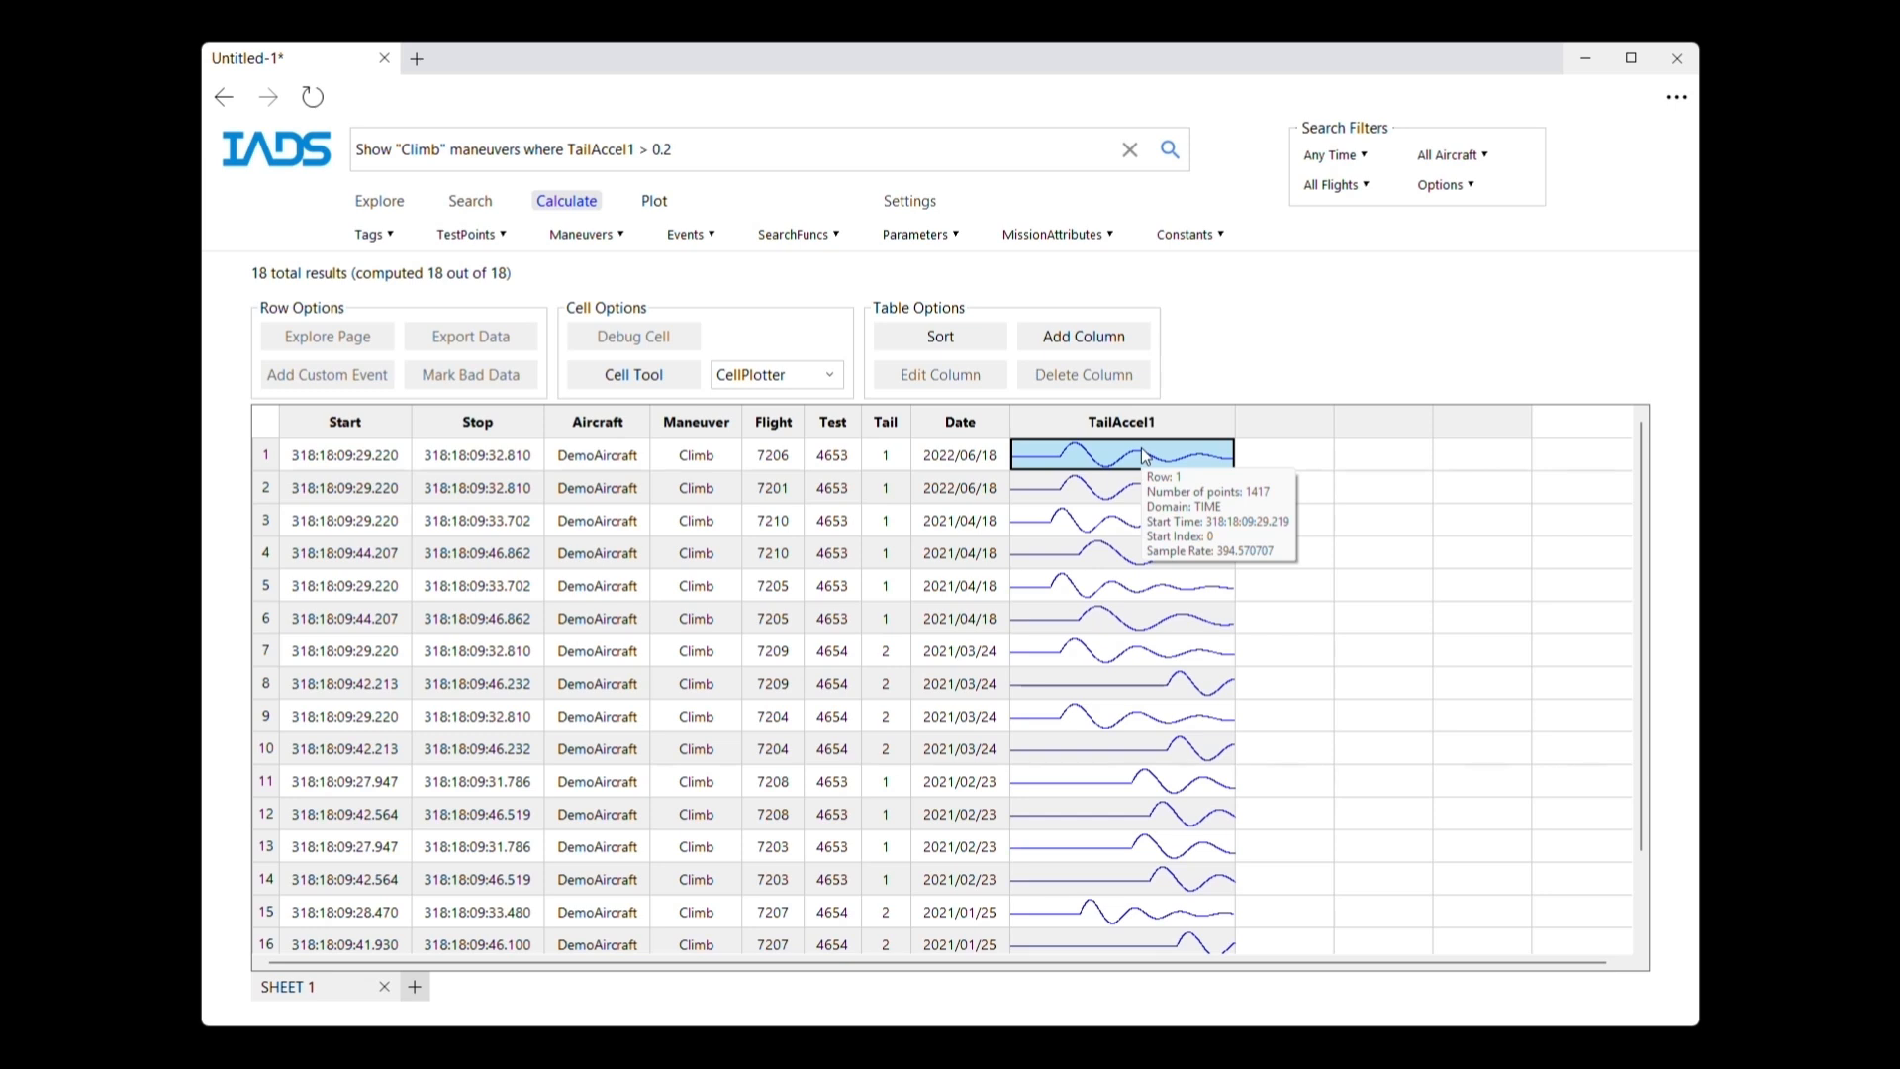
pyautogui.click(1116, 491)
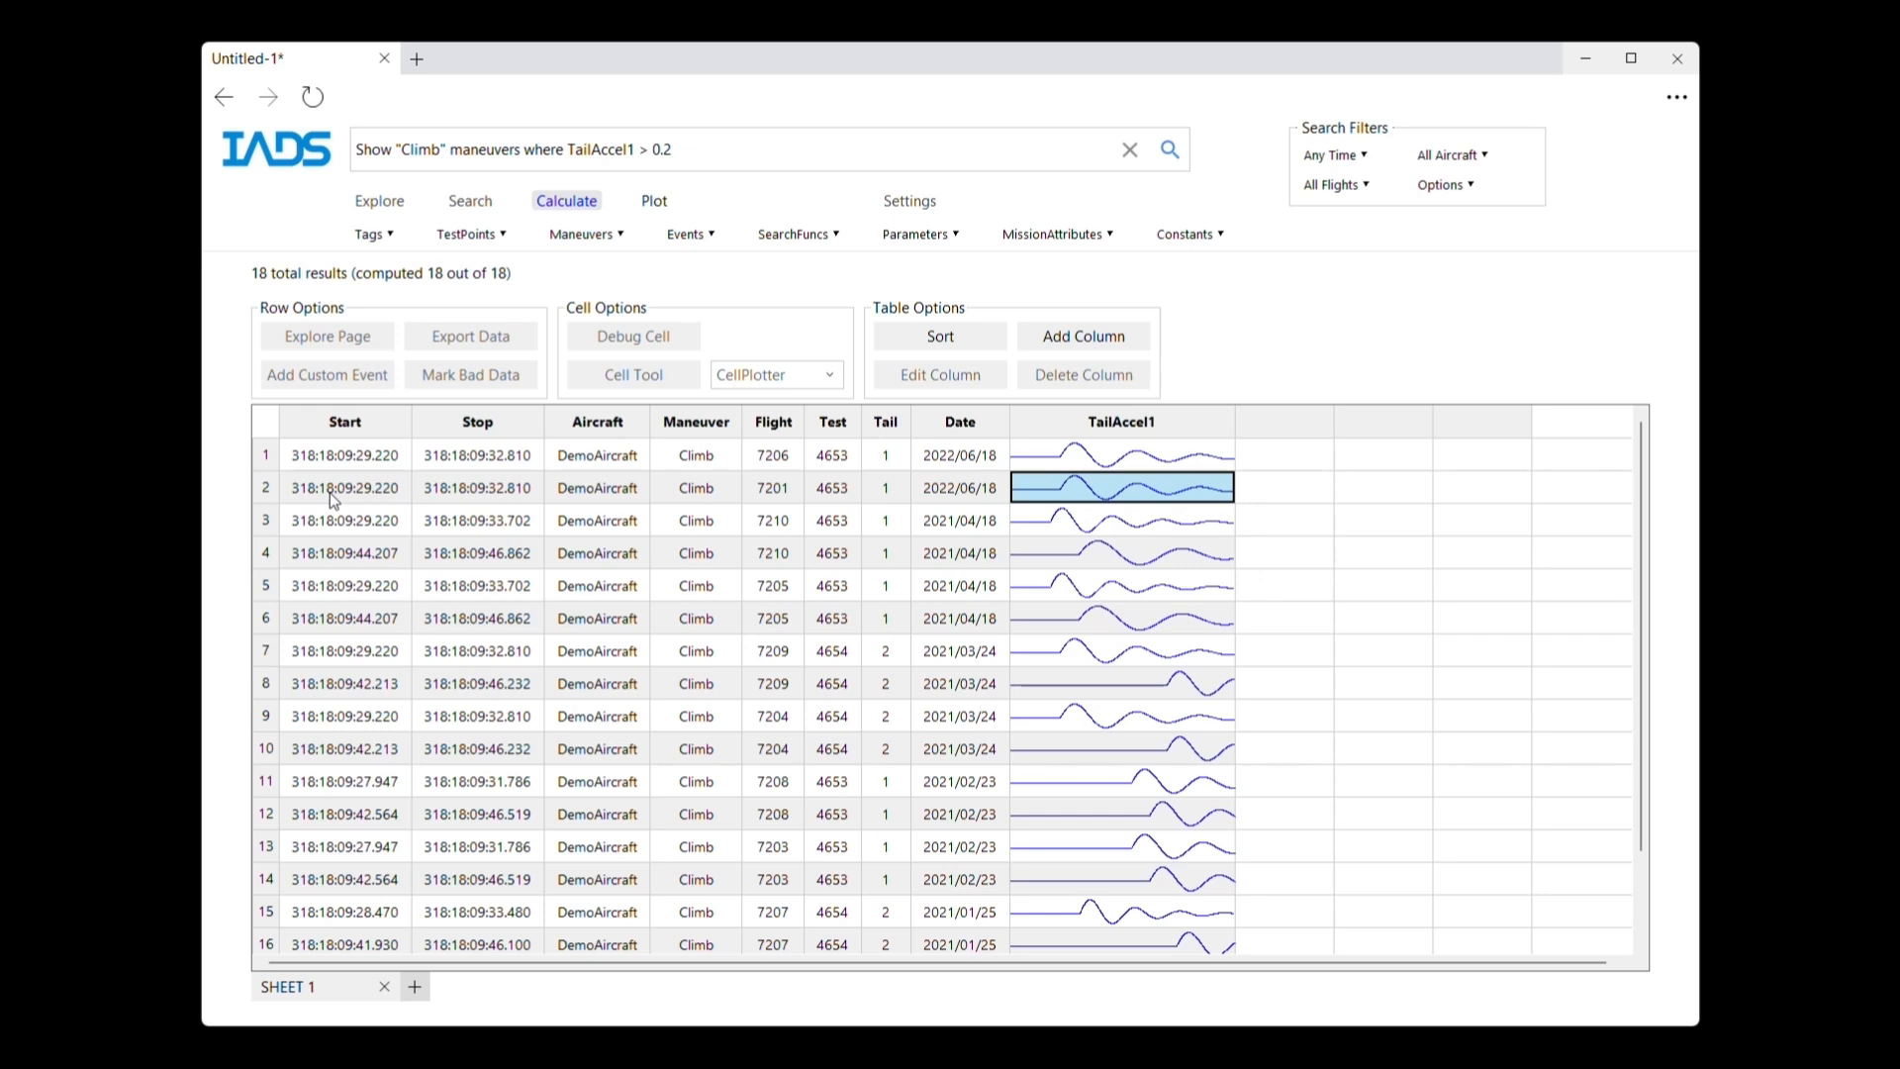
pyautogui.moveTo(330, 491); pyautogui.dragTo(460, 503)
pyautogui.click(760, 500)
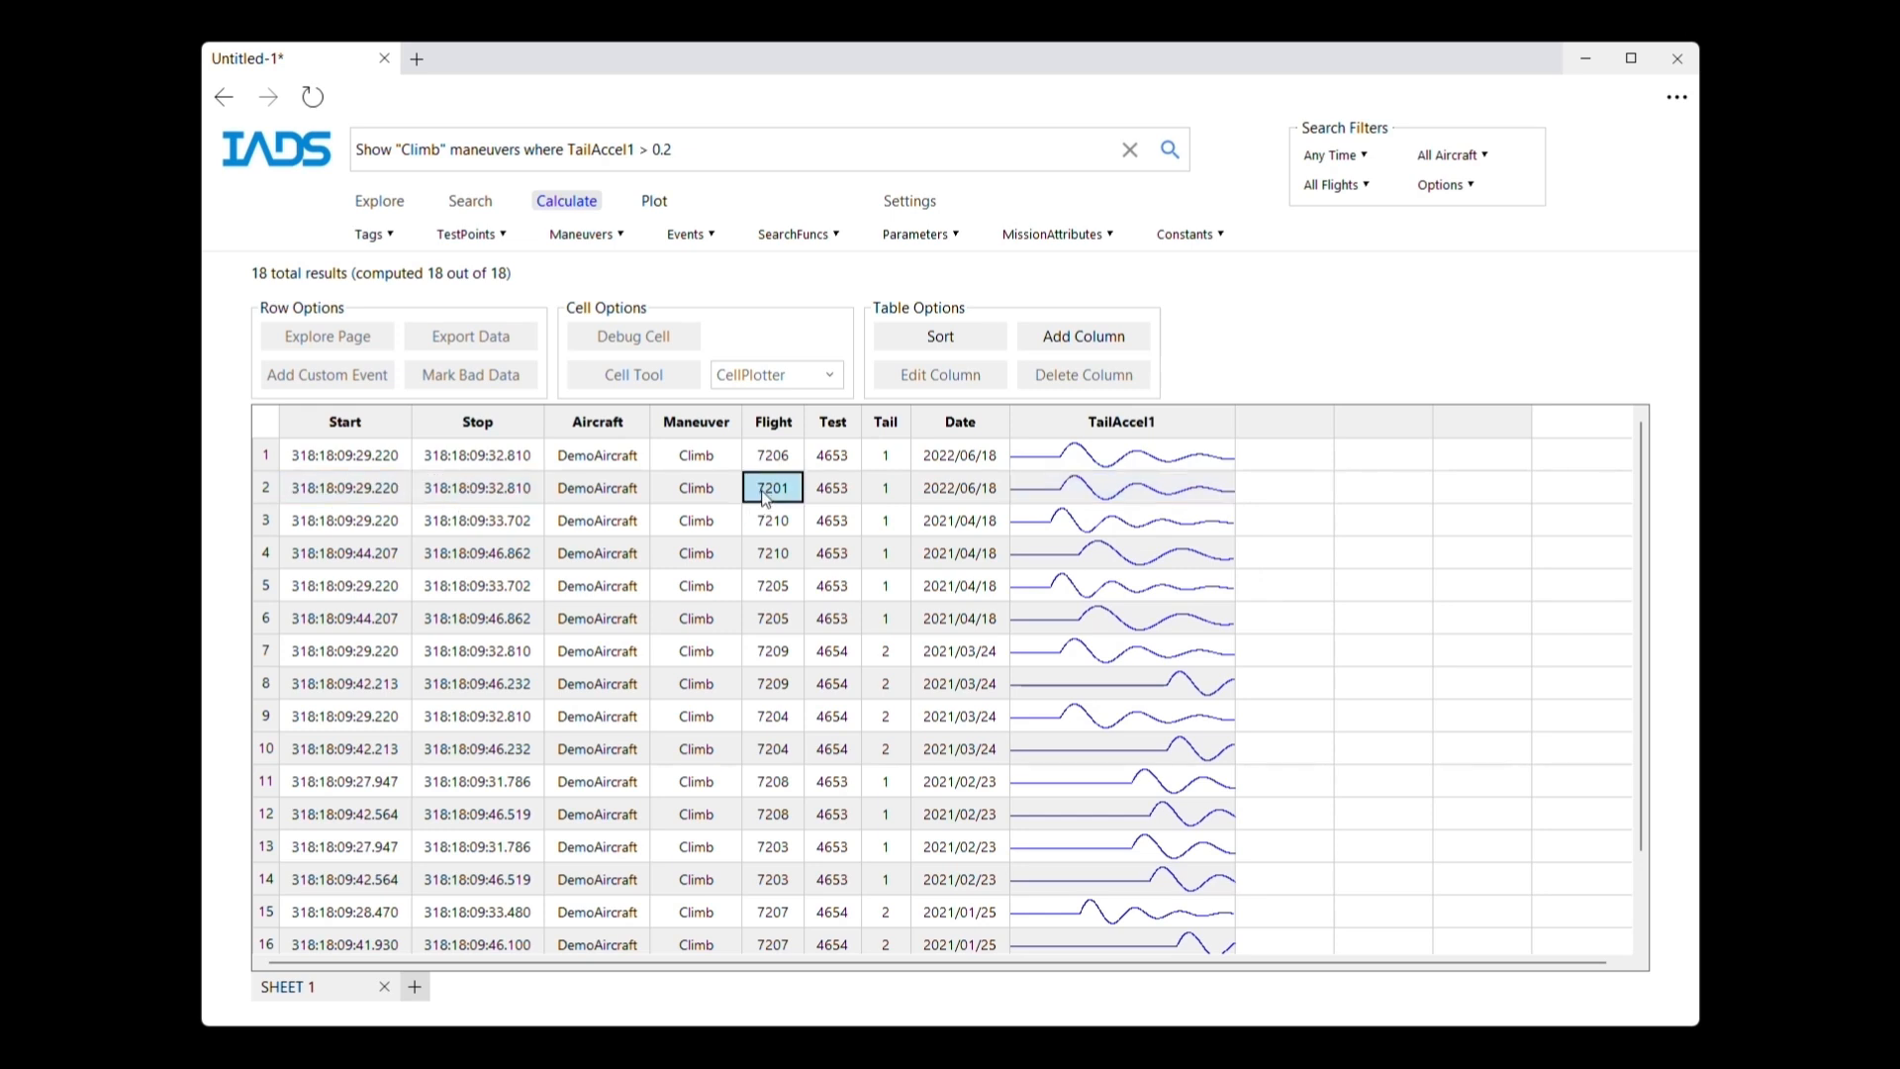
pyautogui.moveTo(1137, 522); pyautogui.dragTo(1156, 879)
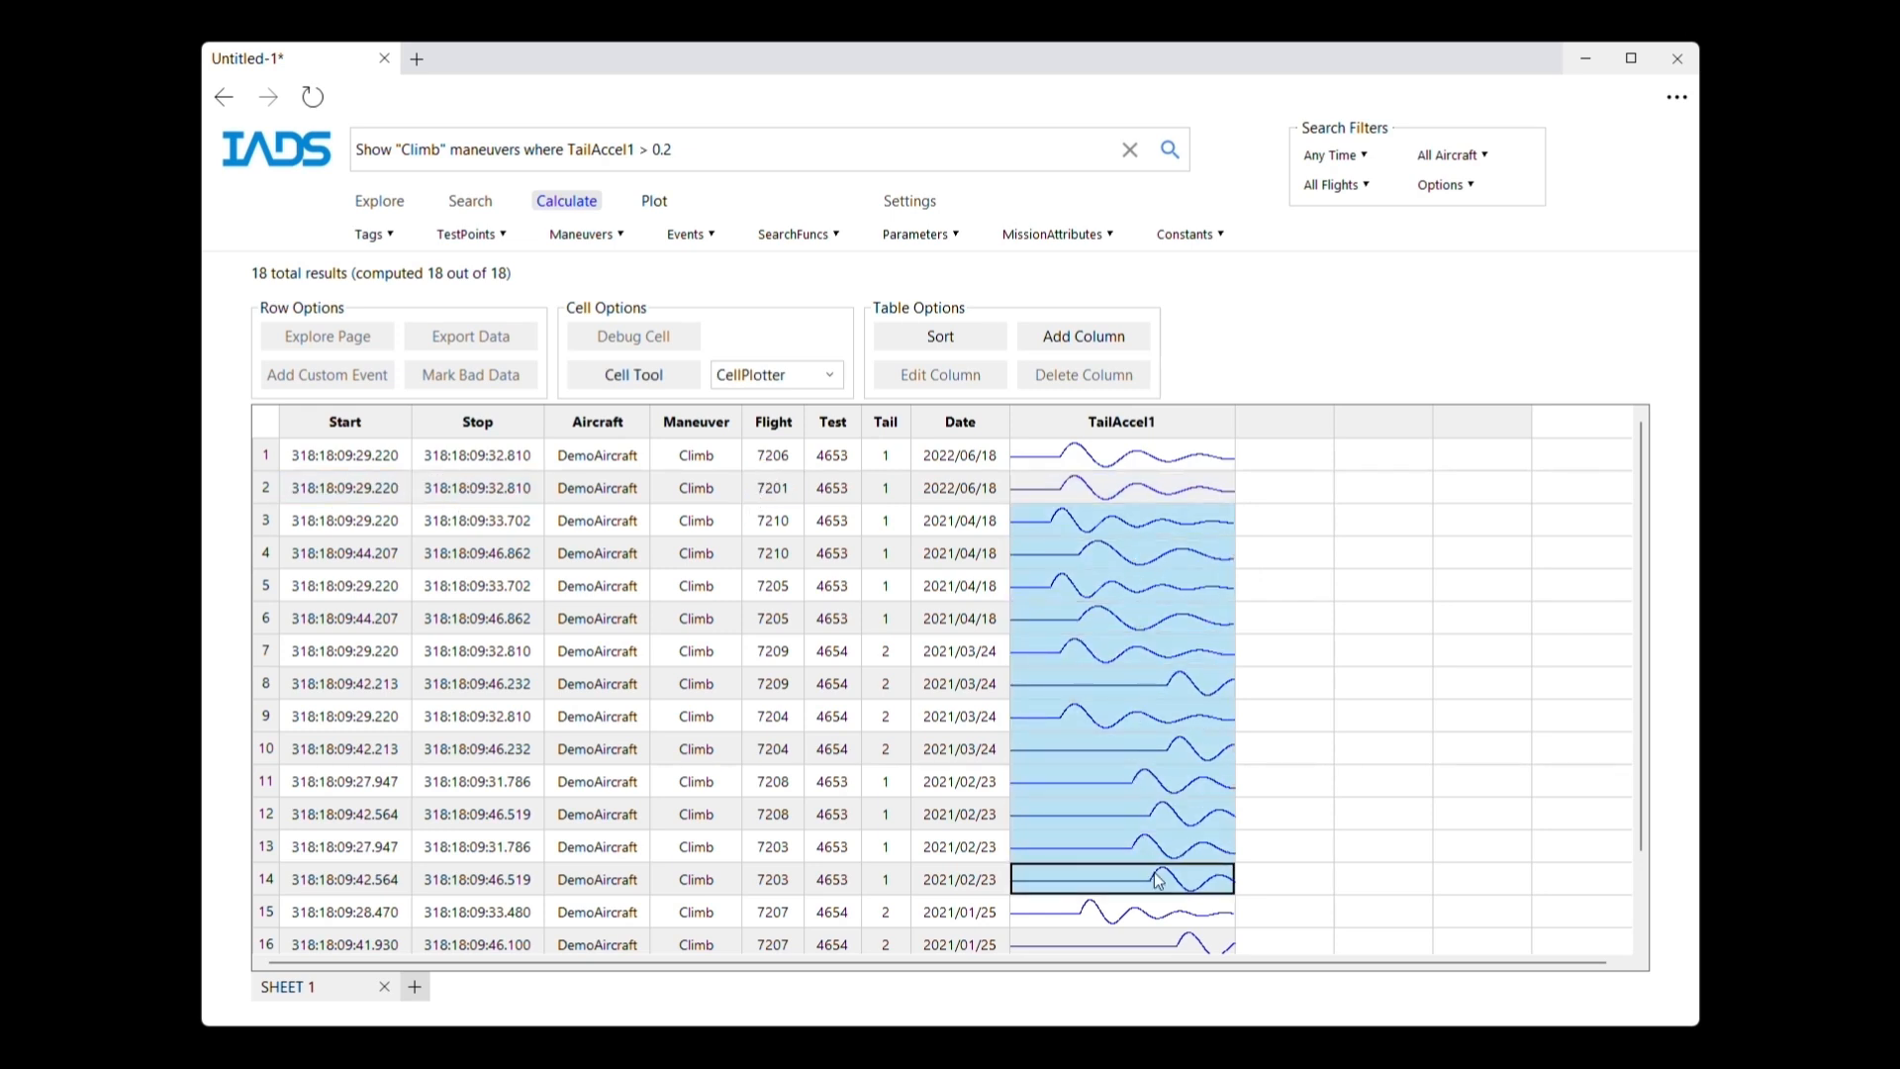
# - Examine the TailAccel1 plots in rows 7, 2 and 1, including the data details of row 1
pyautogui.click(1154, 653)
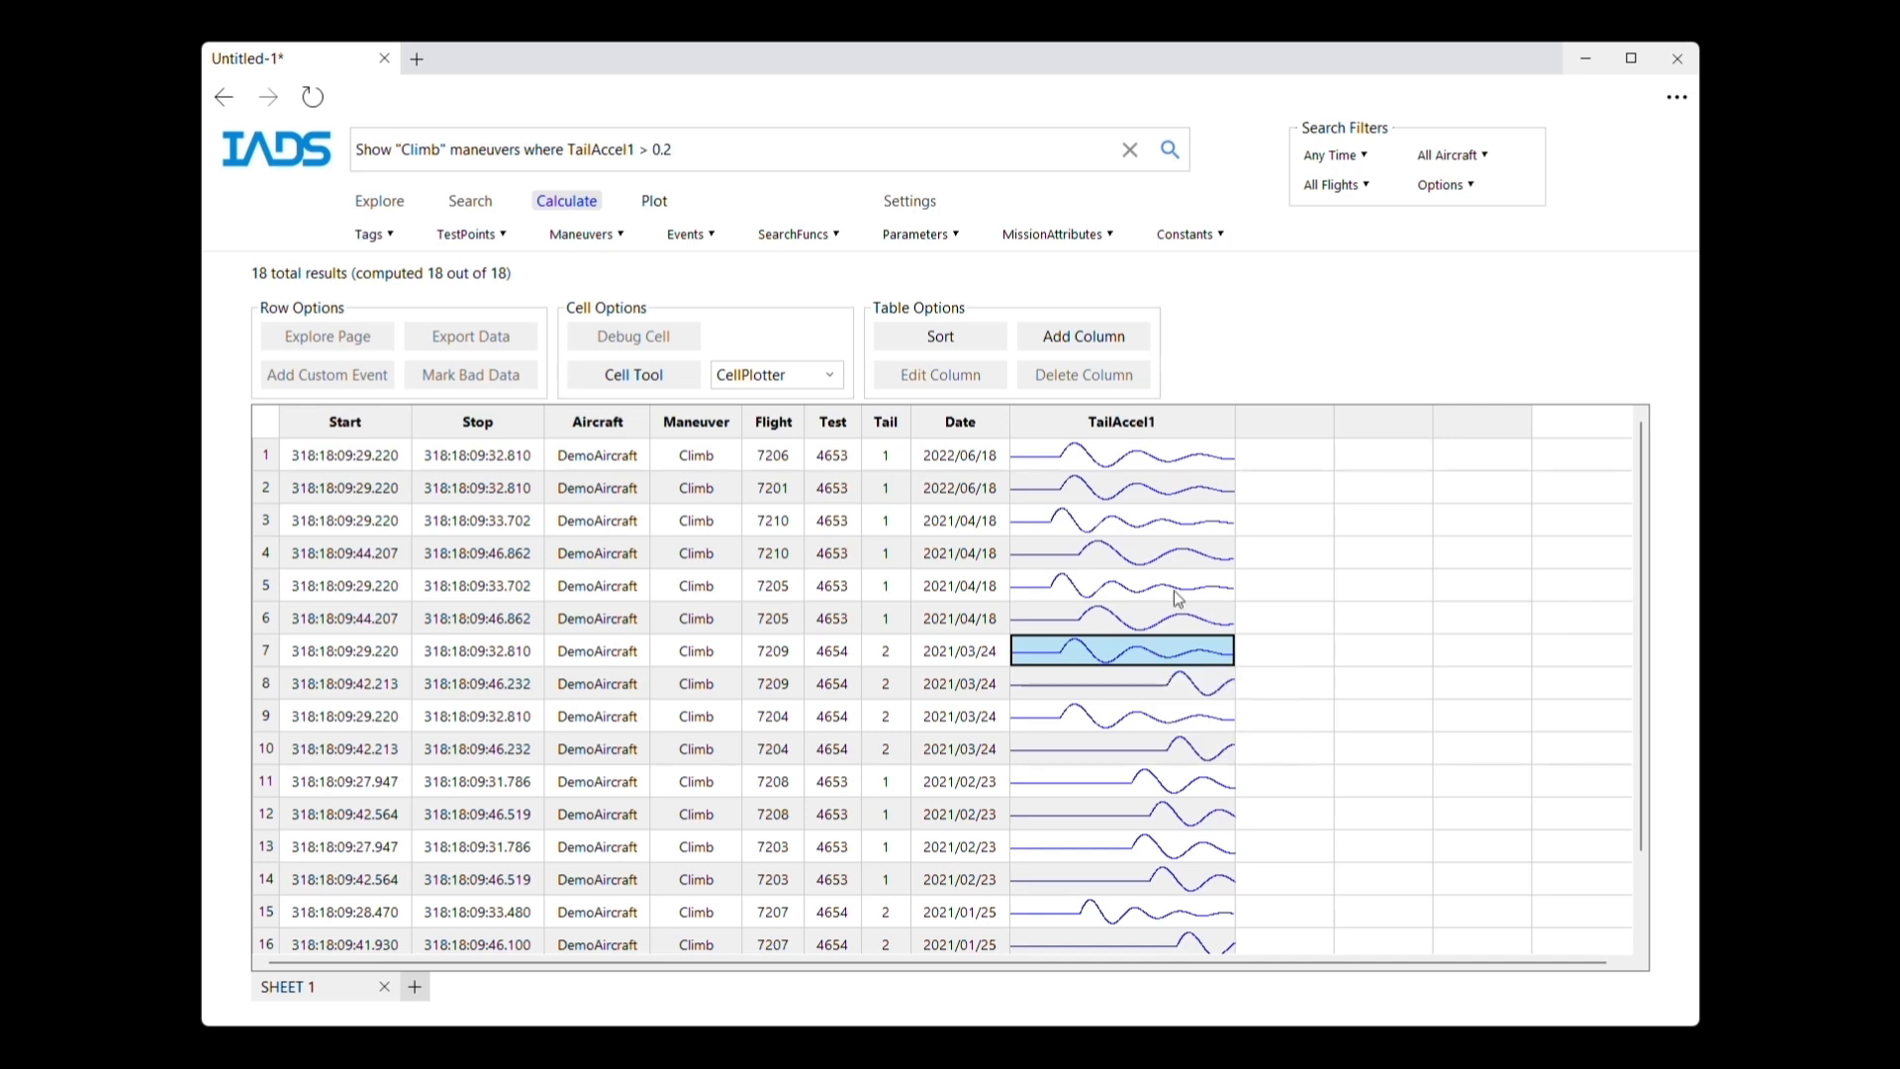
pyautogui.click(1118, 500)
pyautogui.click(1112, 467)
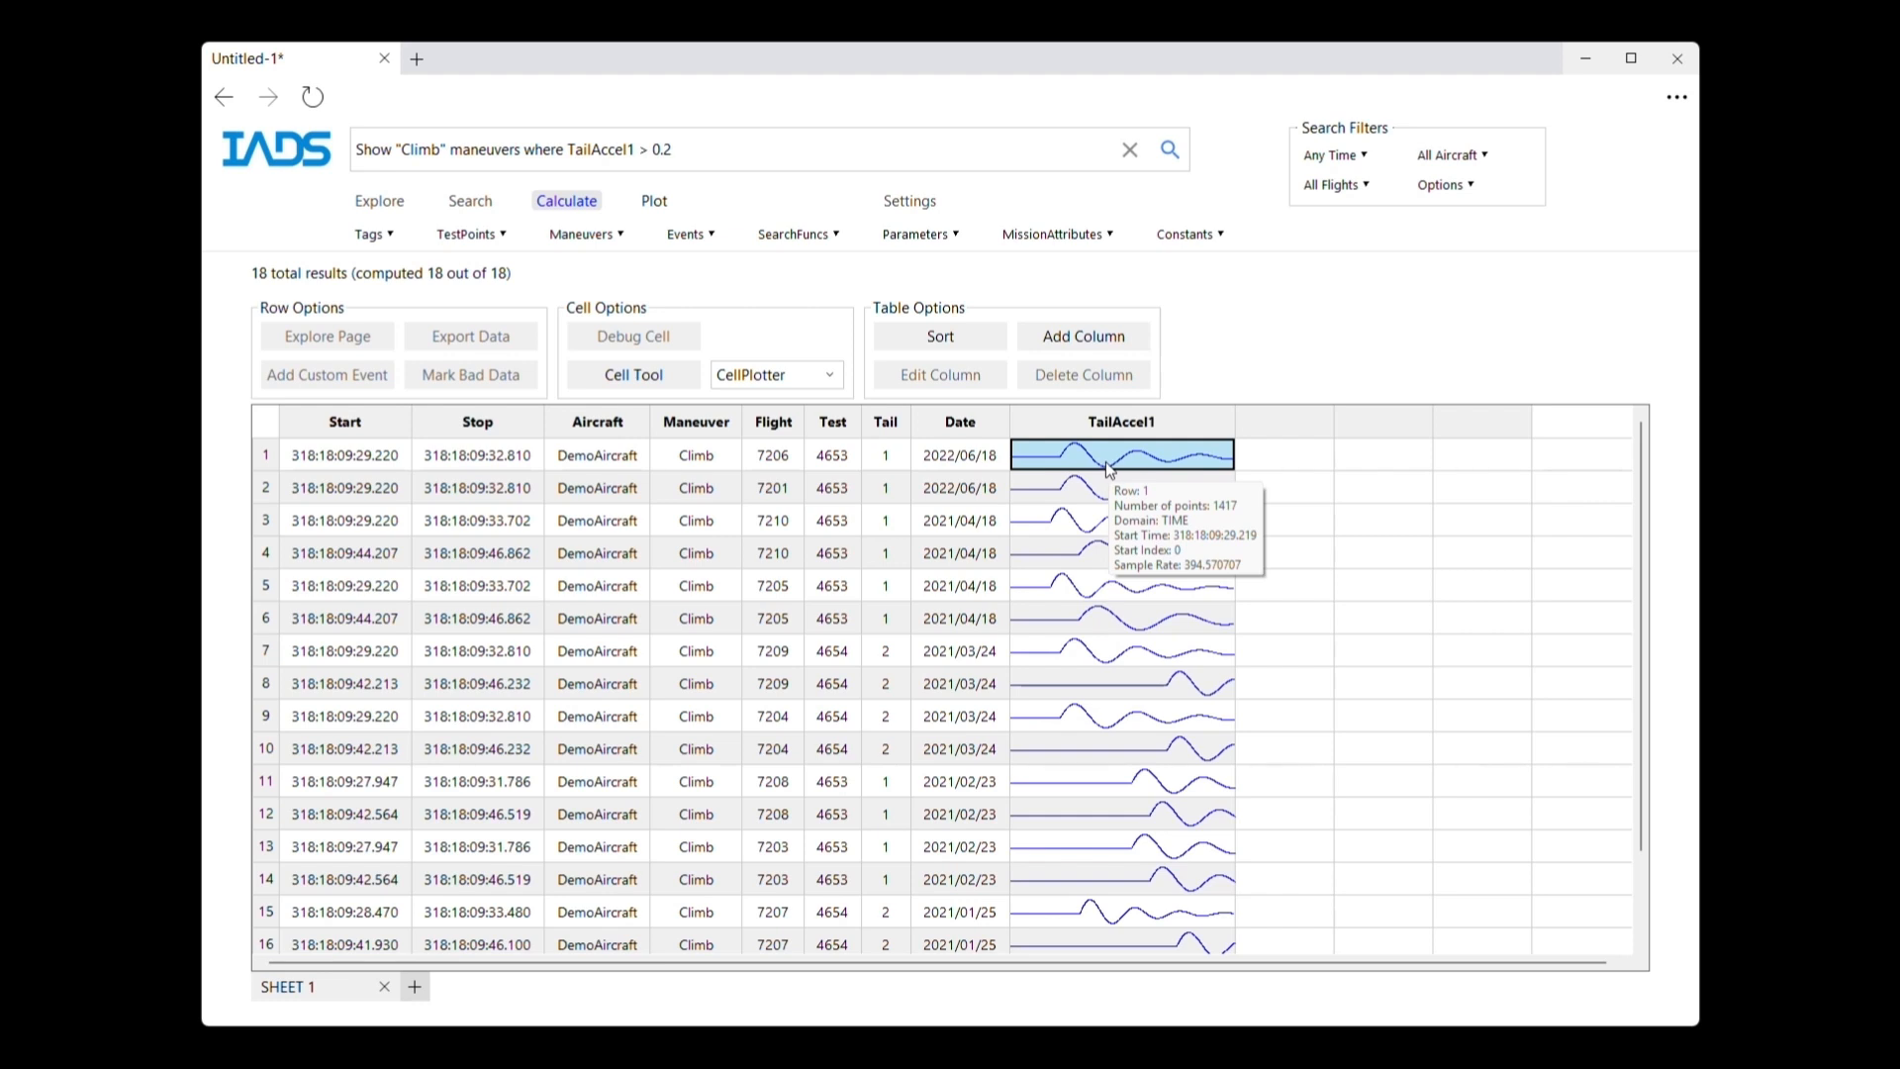
# - Start adding another calculated column and read the descriptions of the built-in CoordinateTransforms functions
pyautogui.click(1087, 340)
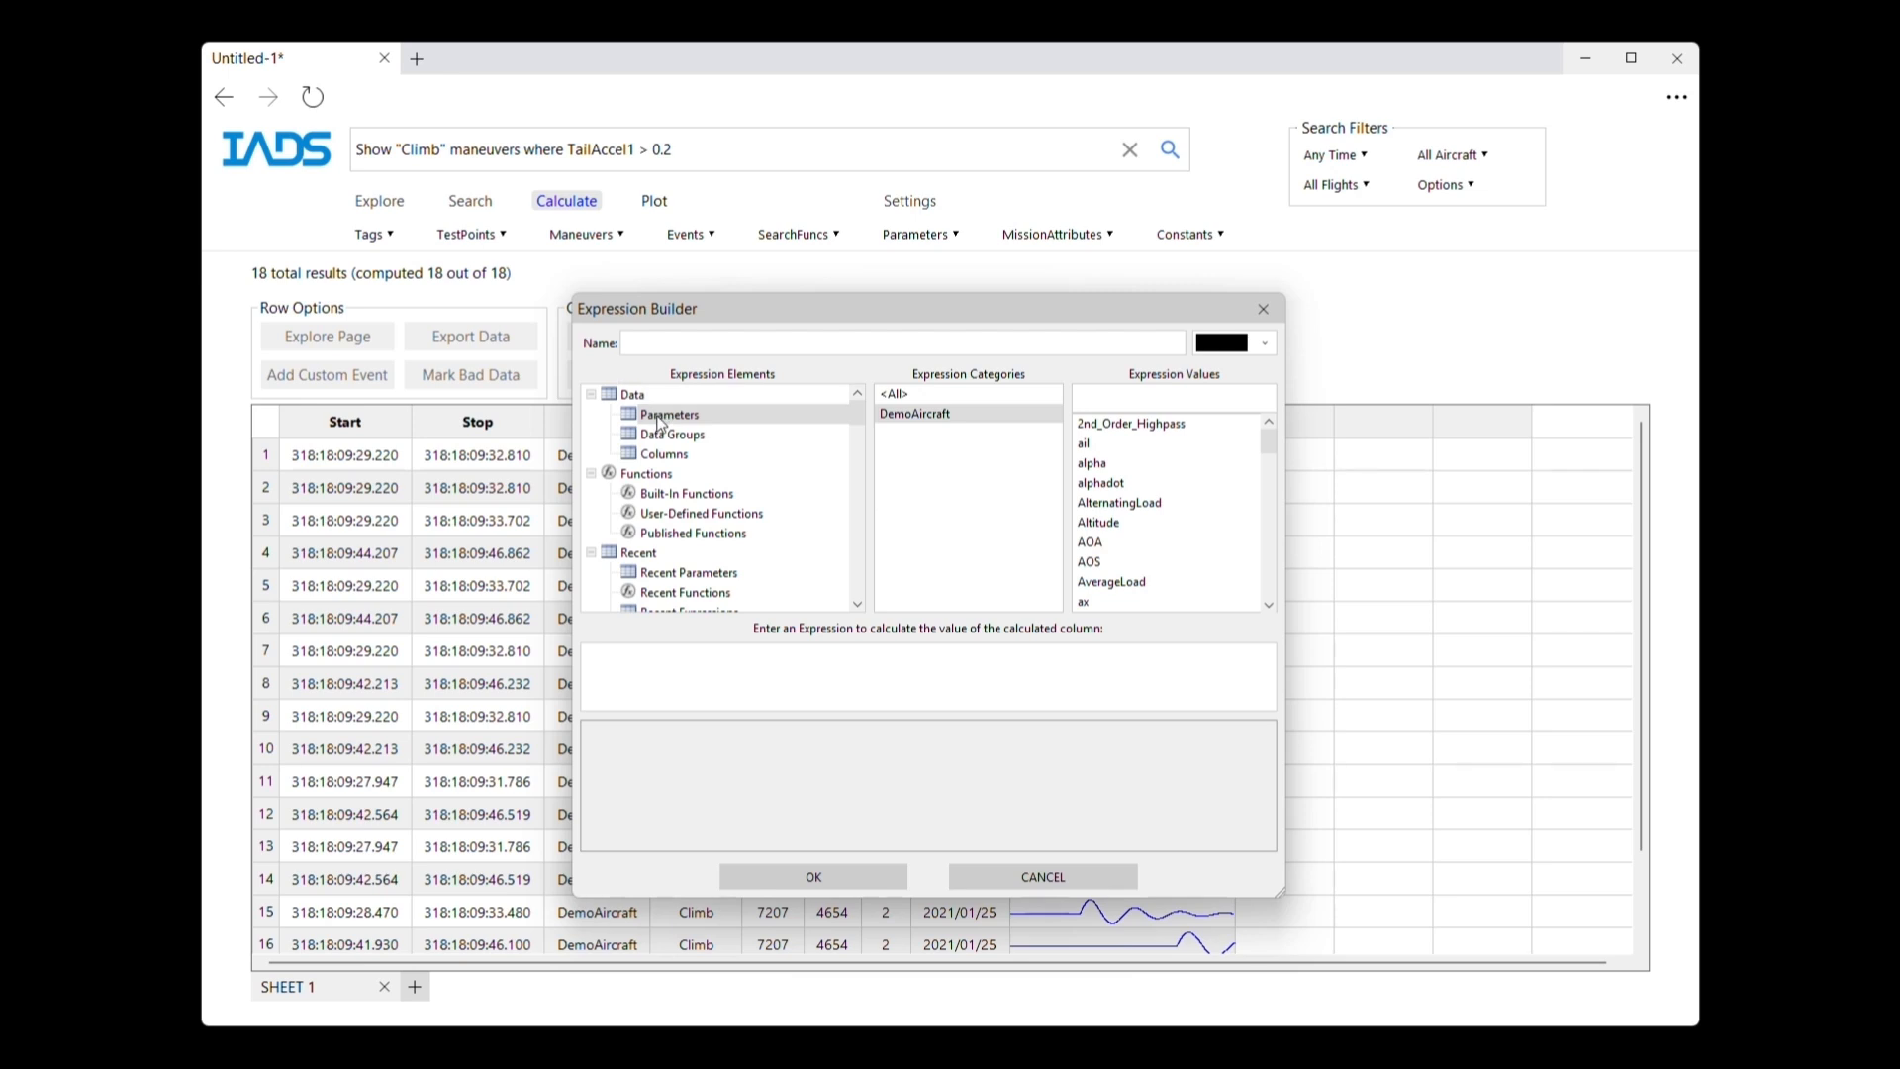
pyautogui.click(667, 476)
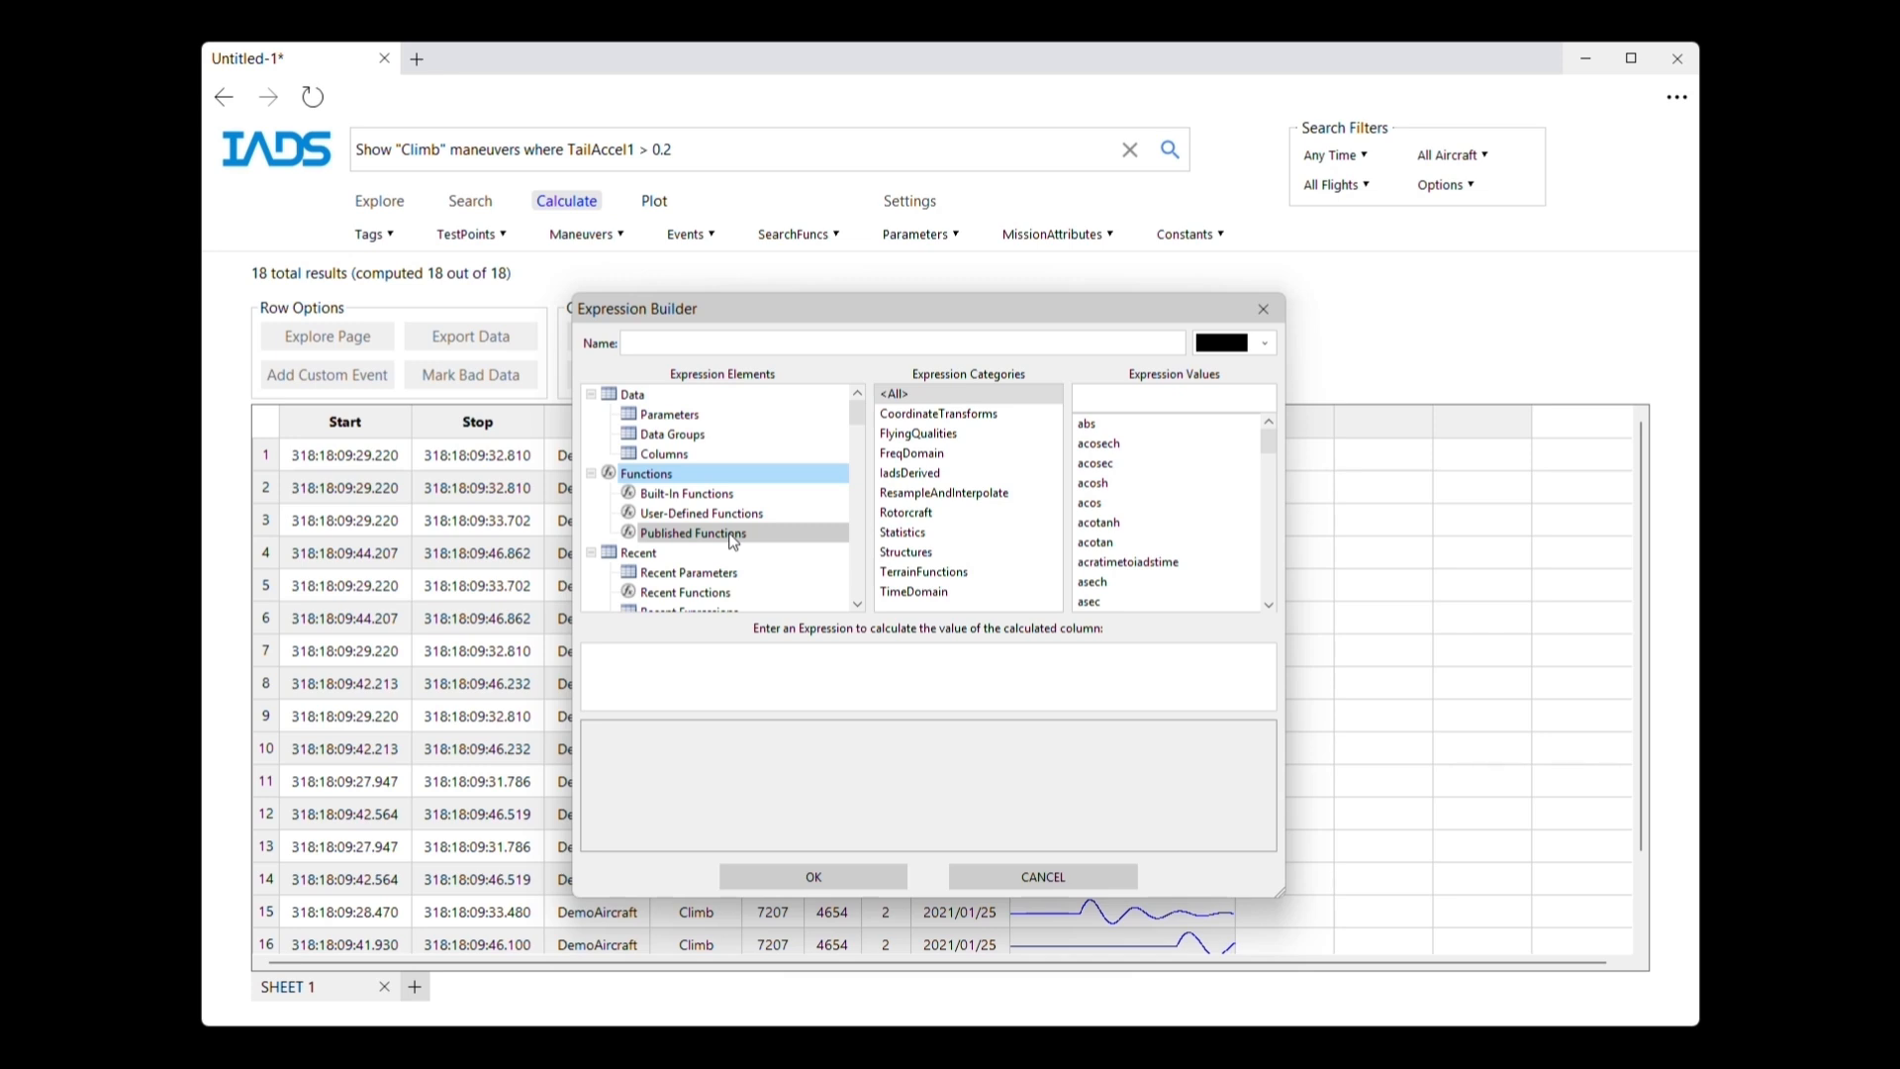
pyautogui.click(706, 497)
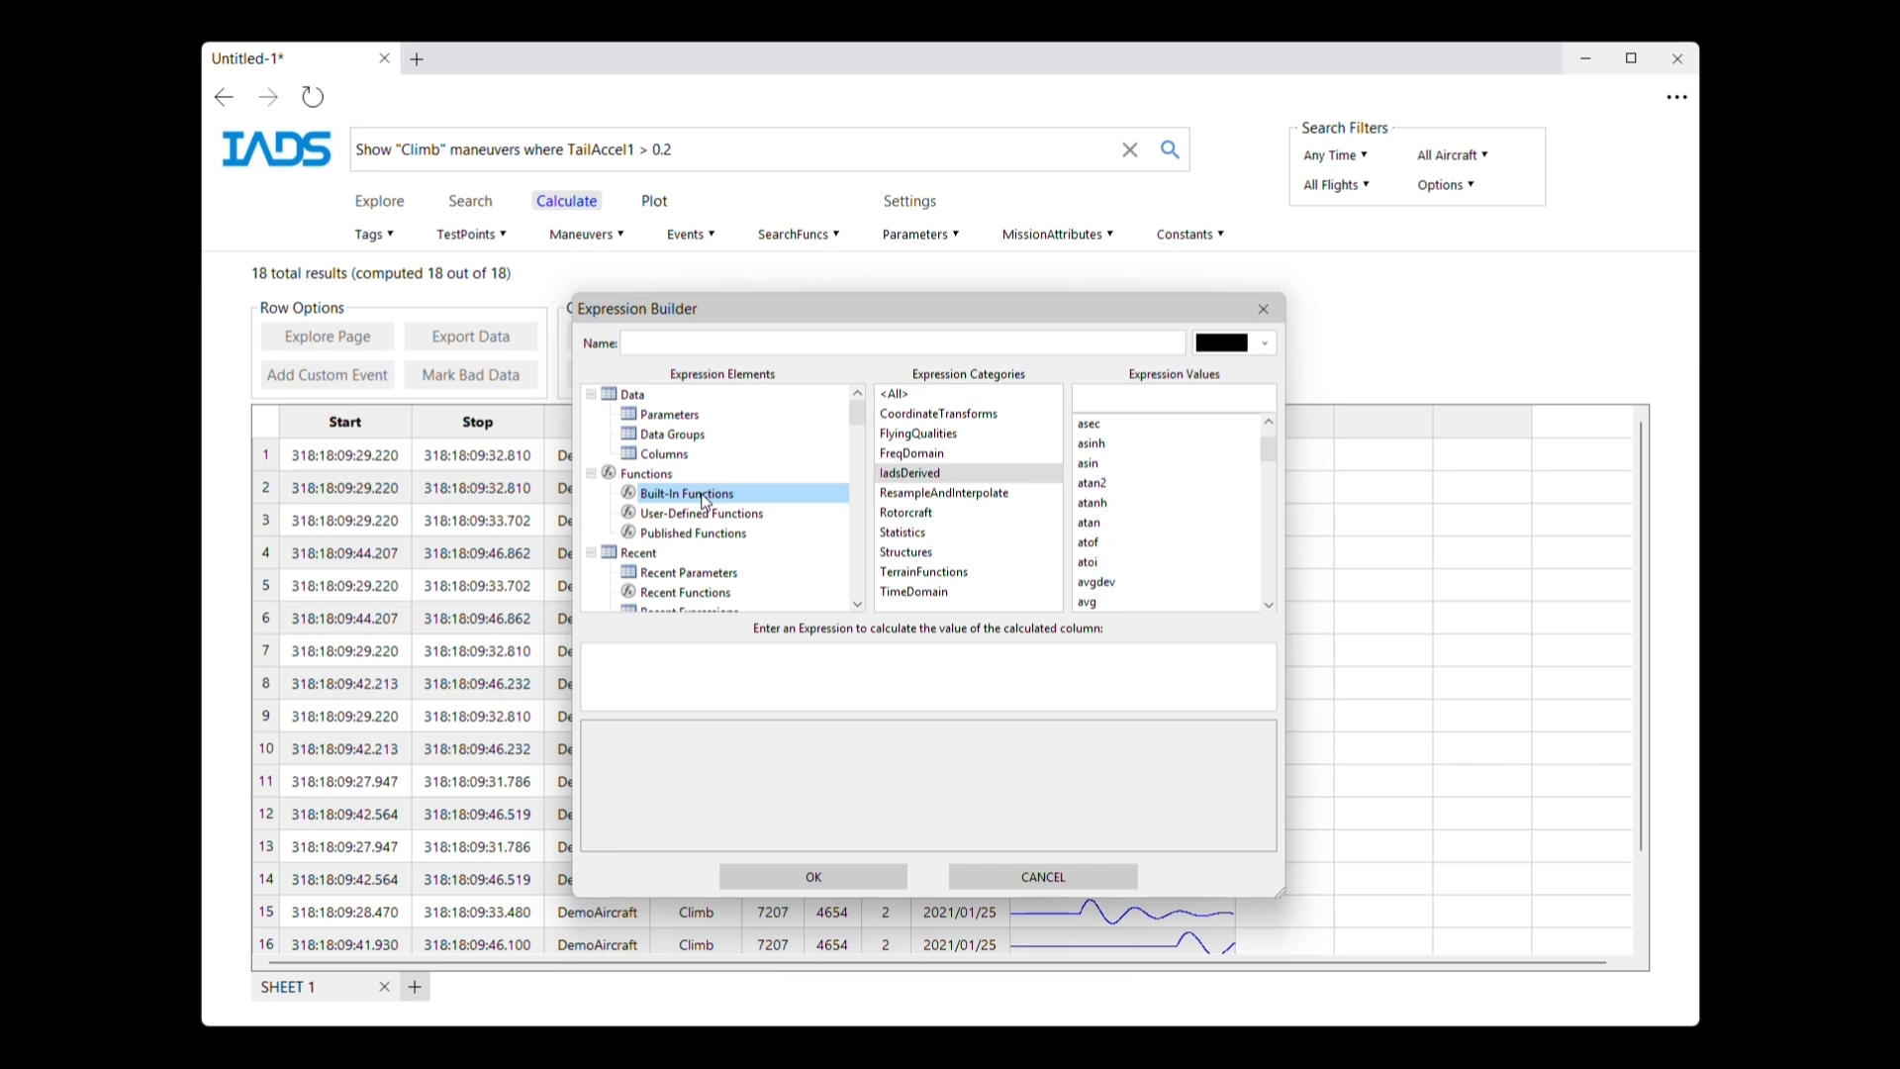
pyautogui.click(1004, 421)
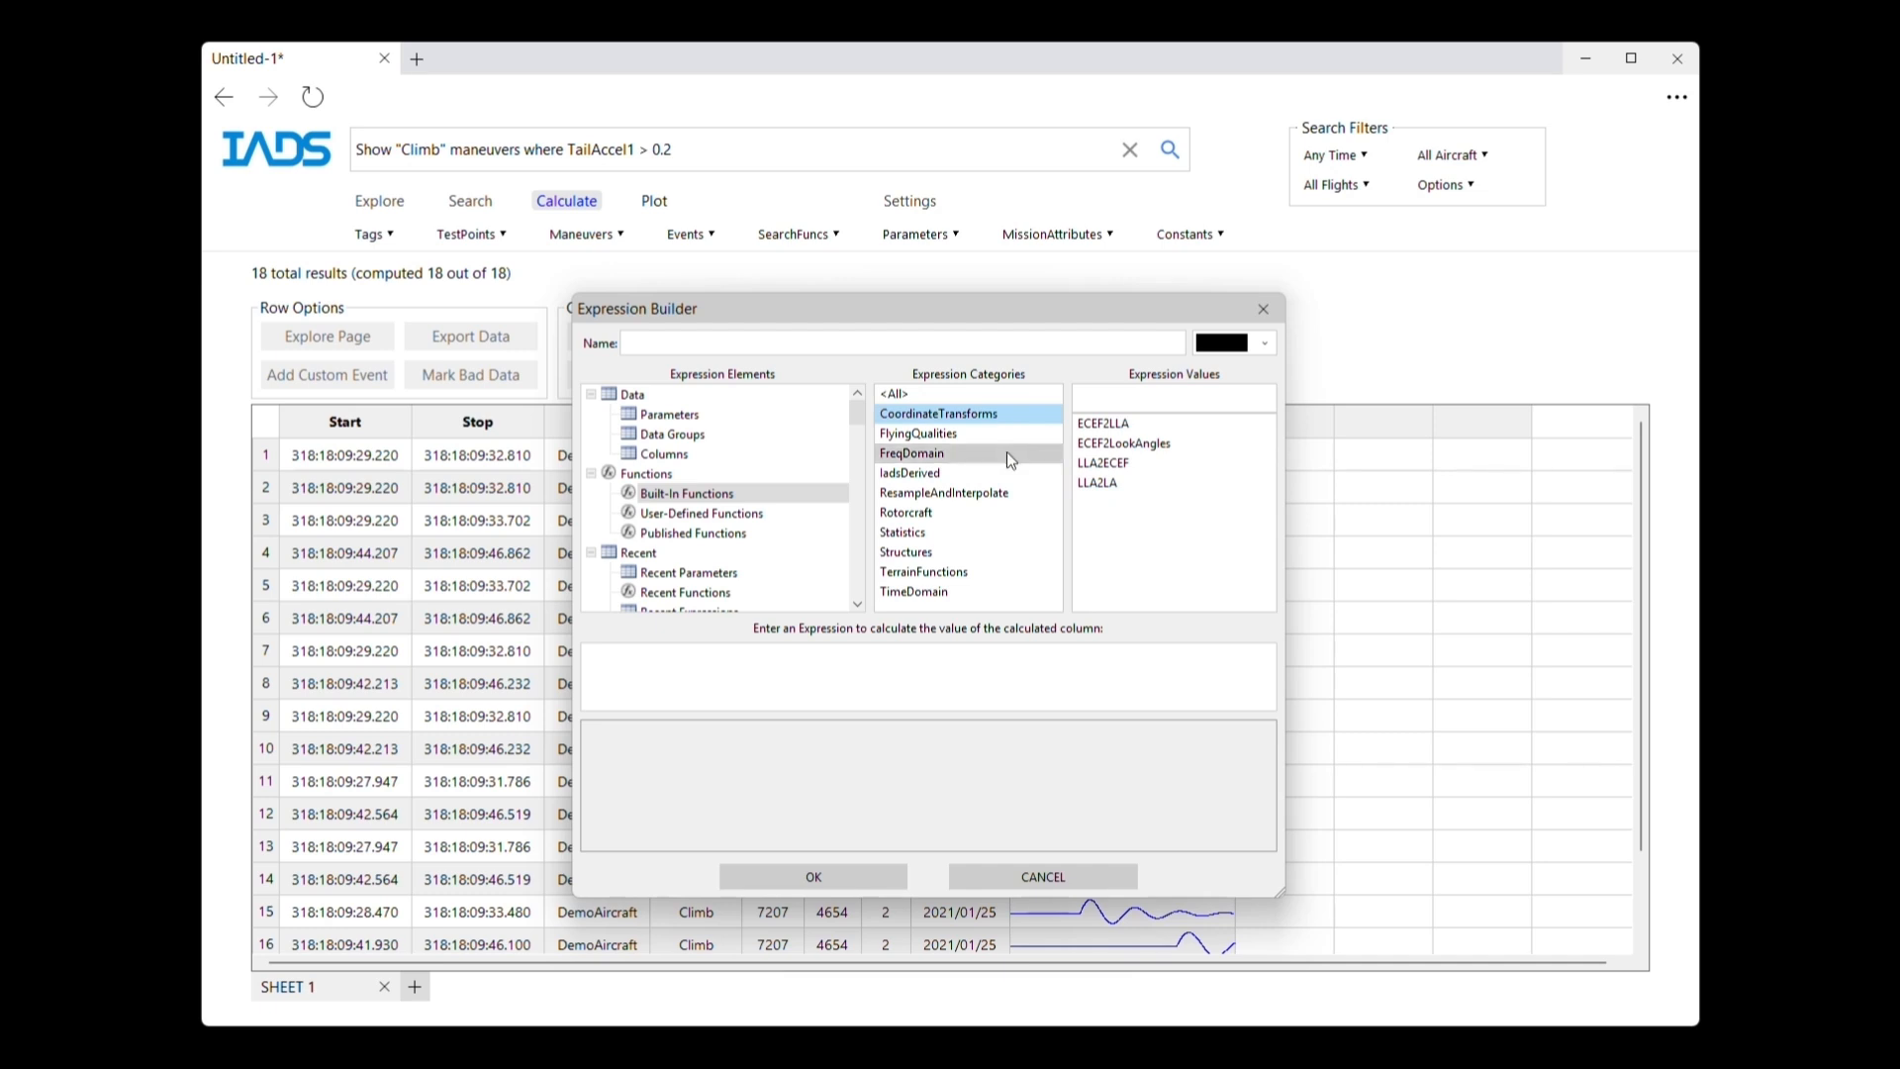
pyautogui.click(1106, 446)
pyautogui.click(1106, 463)
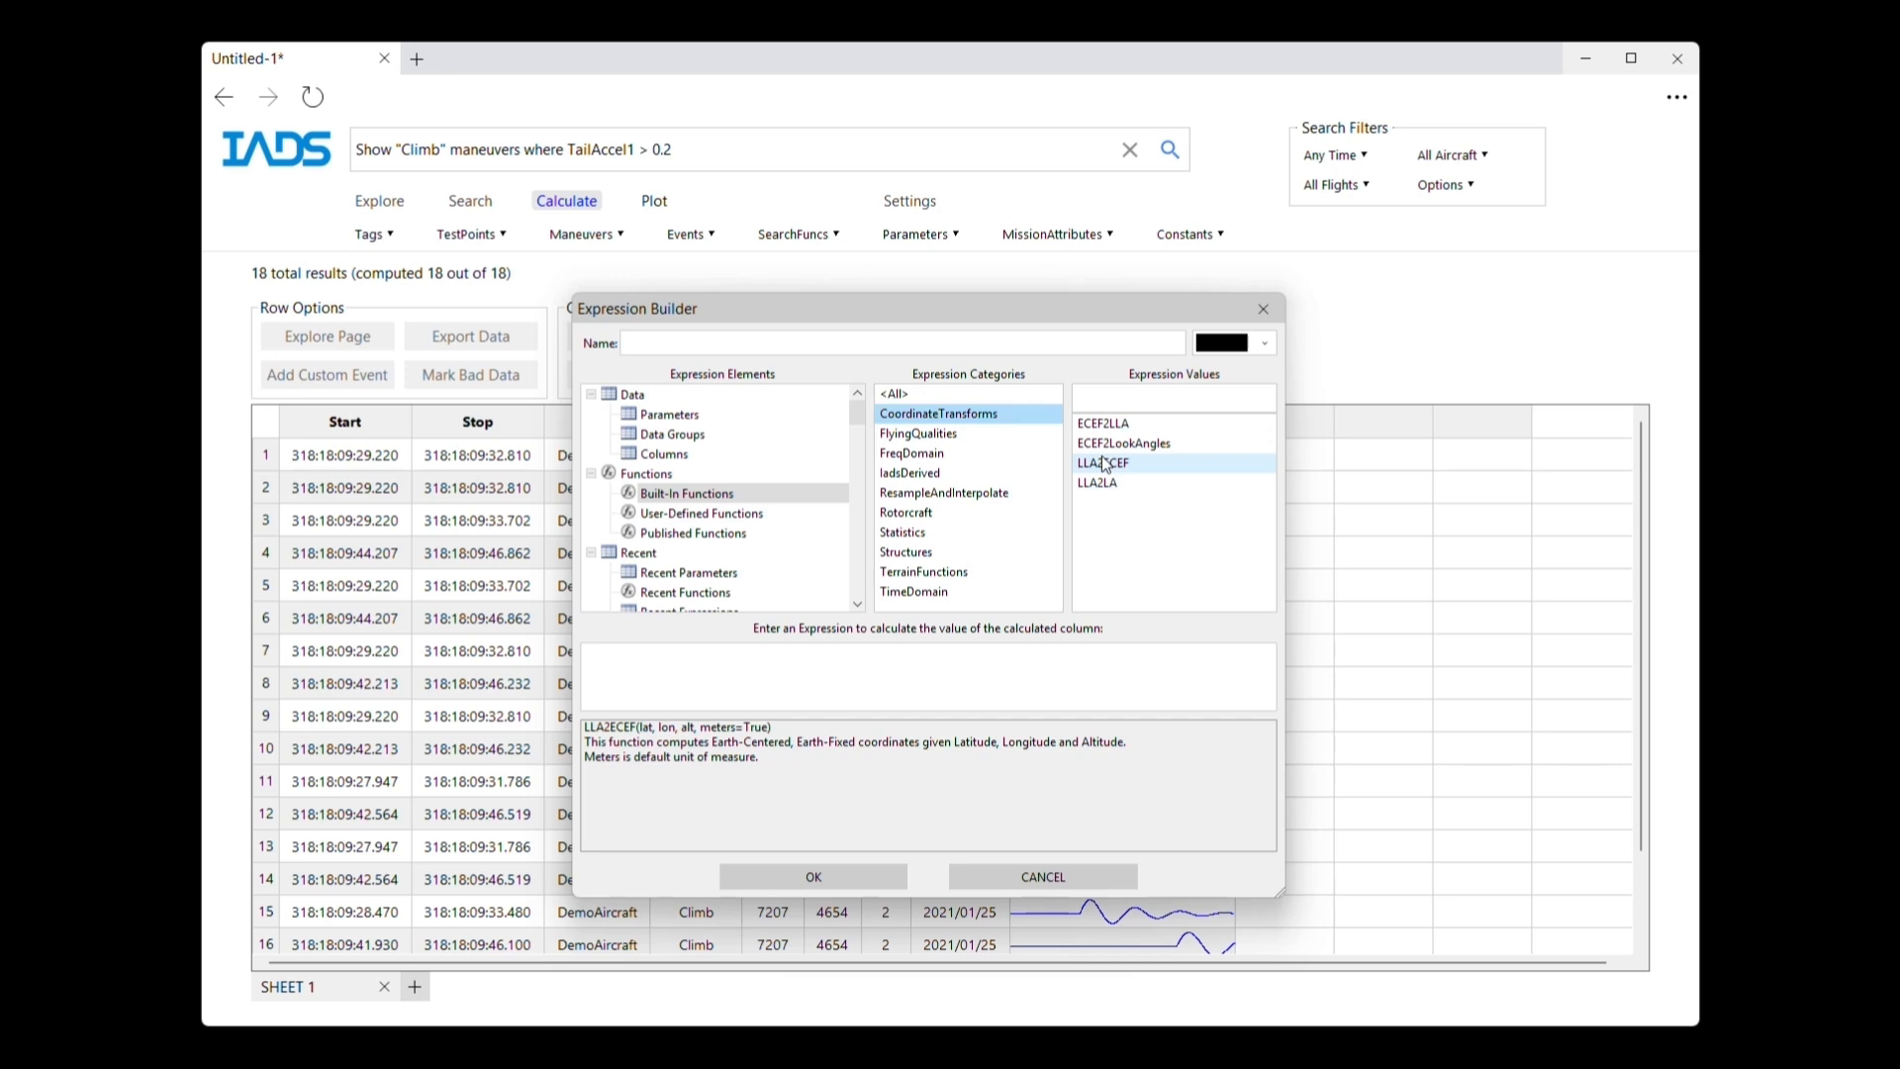
pyautogui.click(1107, 483)
pyautogui.click(1113, 463)
pyautogui.click(1116, 448)
pyautogui.click(1107, 424)
# - Examine the built-in FreqDomain functions, including freqAverage and powerInBand, and the TimeDomain functions
pyautogui.click(1013, 451)
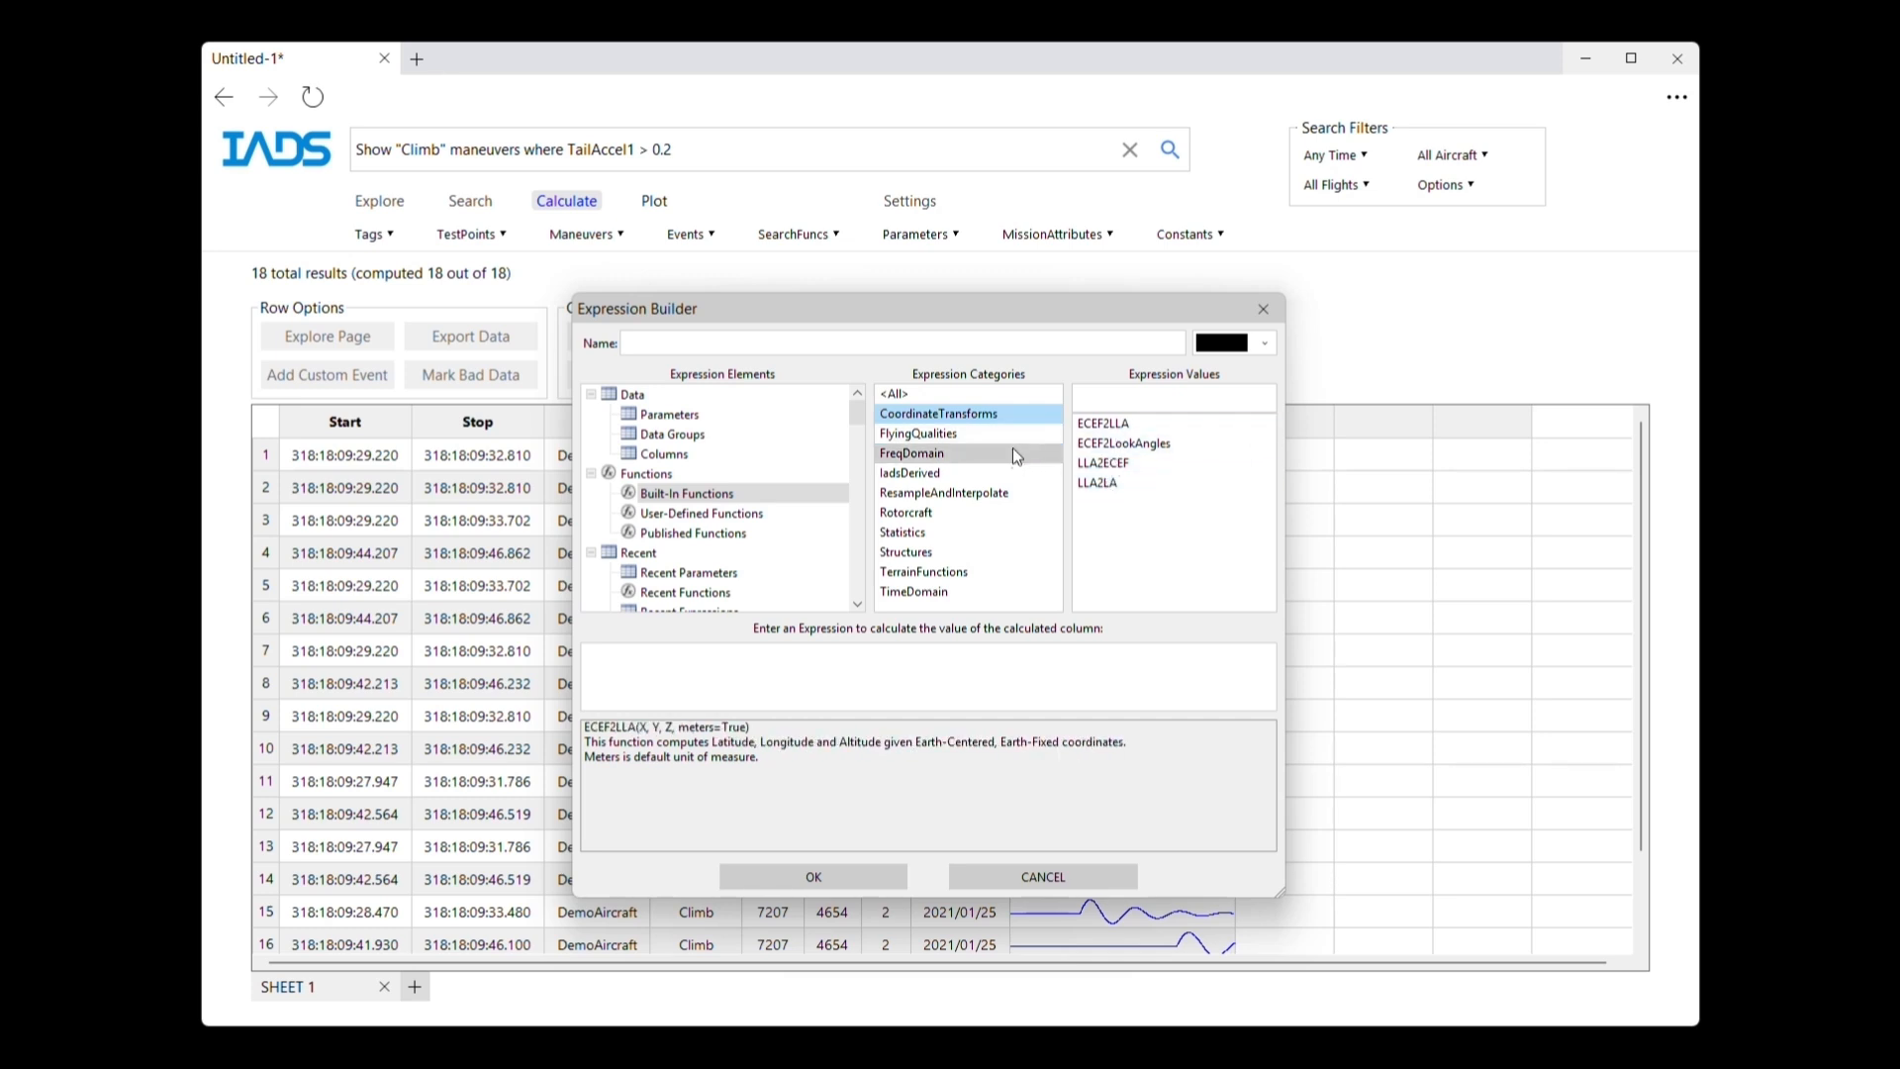
pyautogui.click(1119, 465)
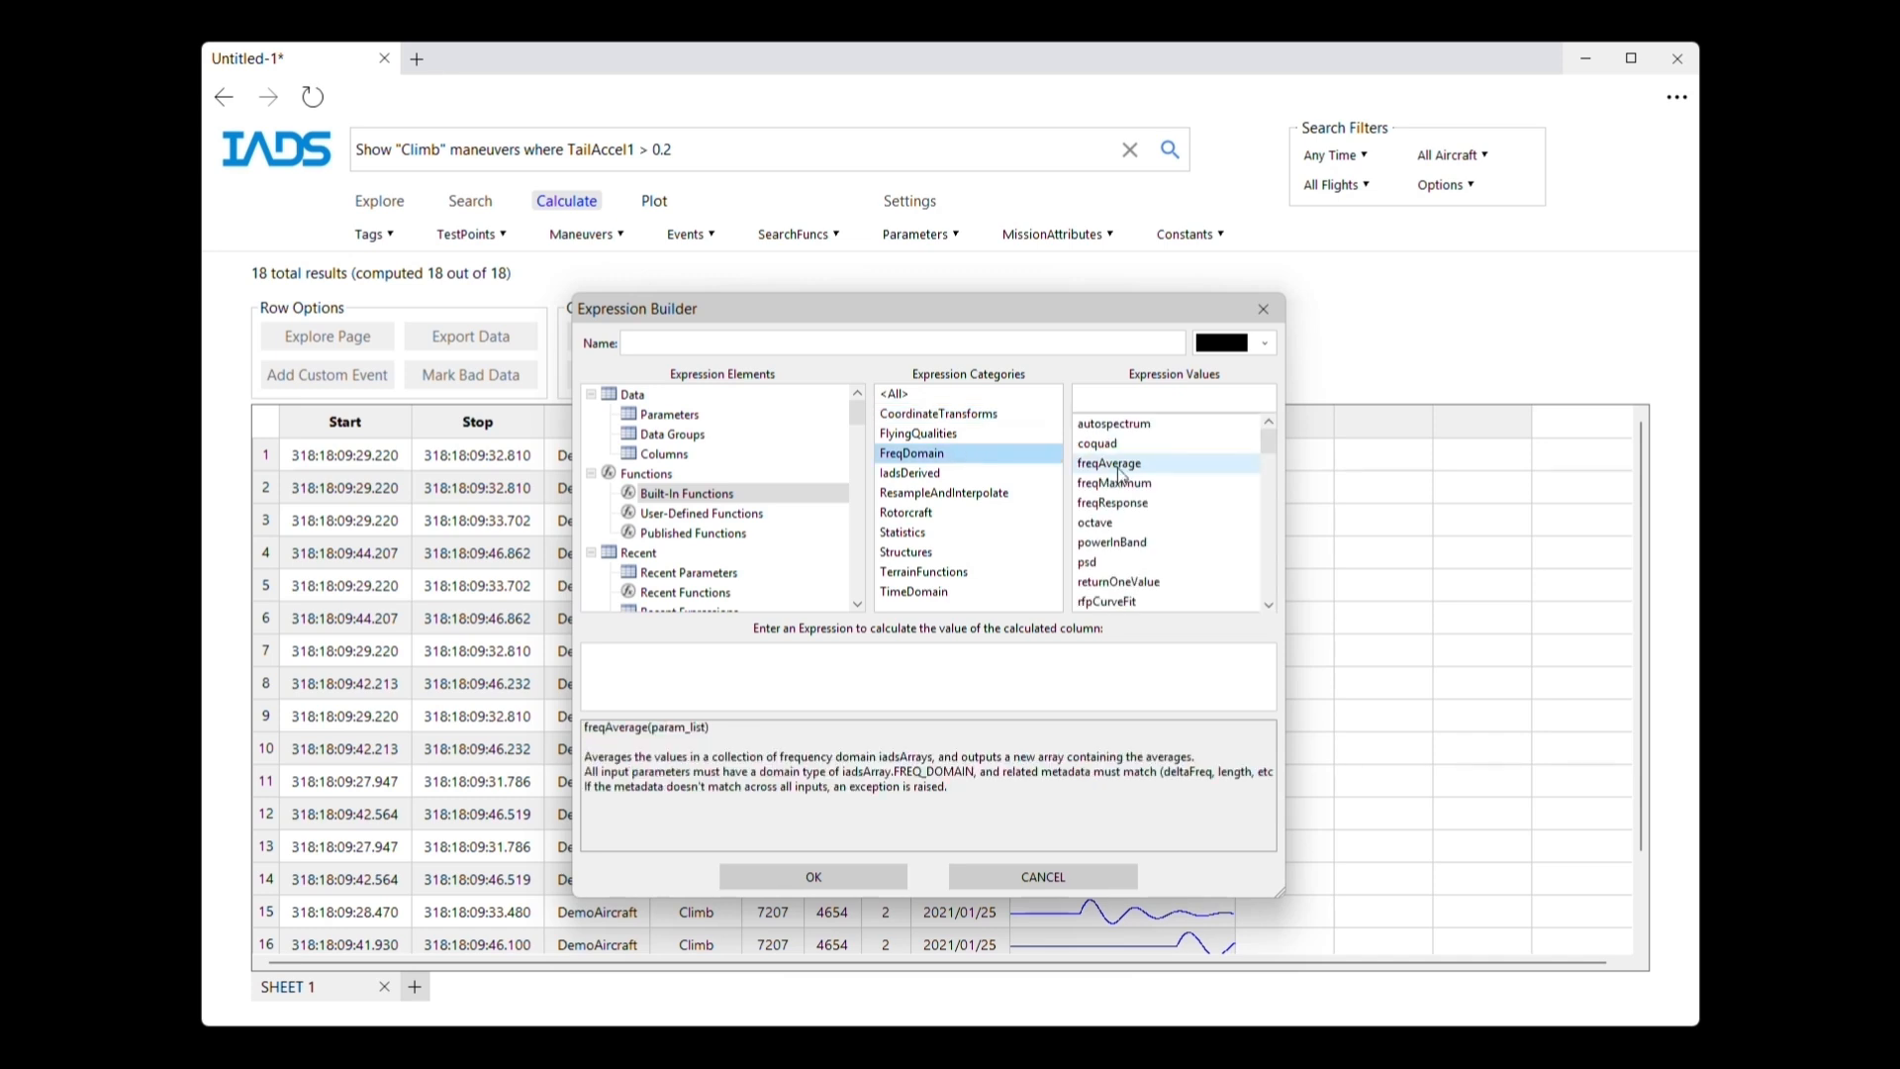
pyautogui.click(1112, 542)
pyautogui.click(984, 591)
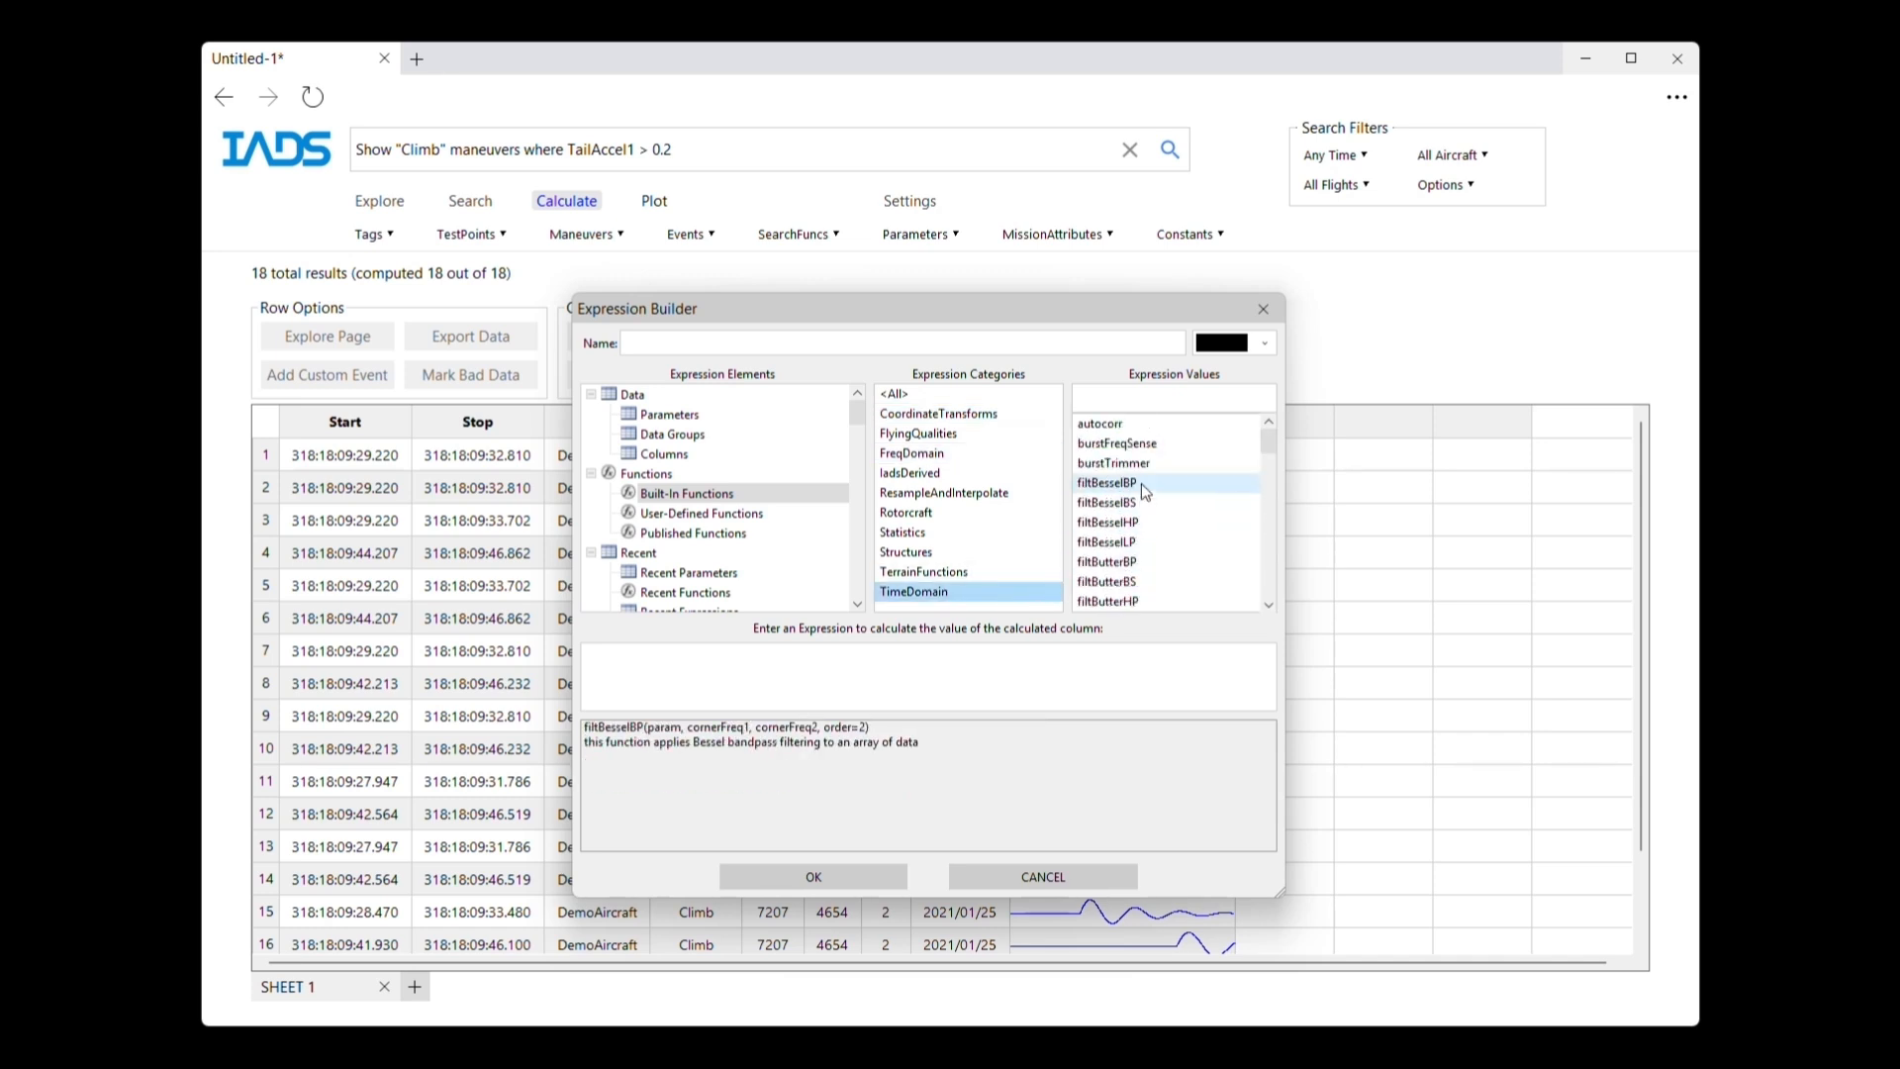
# - Filter the built-in IadsDerived functions by "av" and insert the avg function into the column expression
pyautogui.click(952, 472)
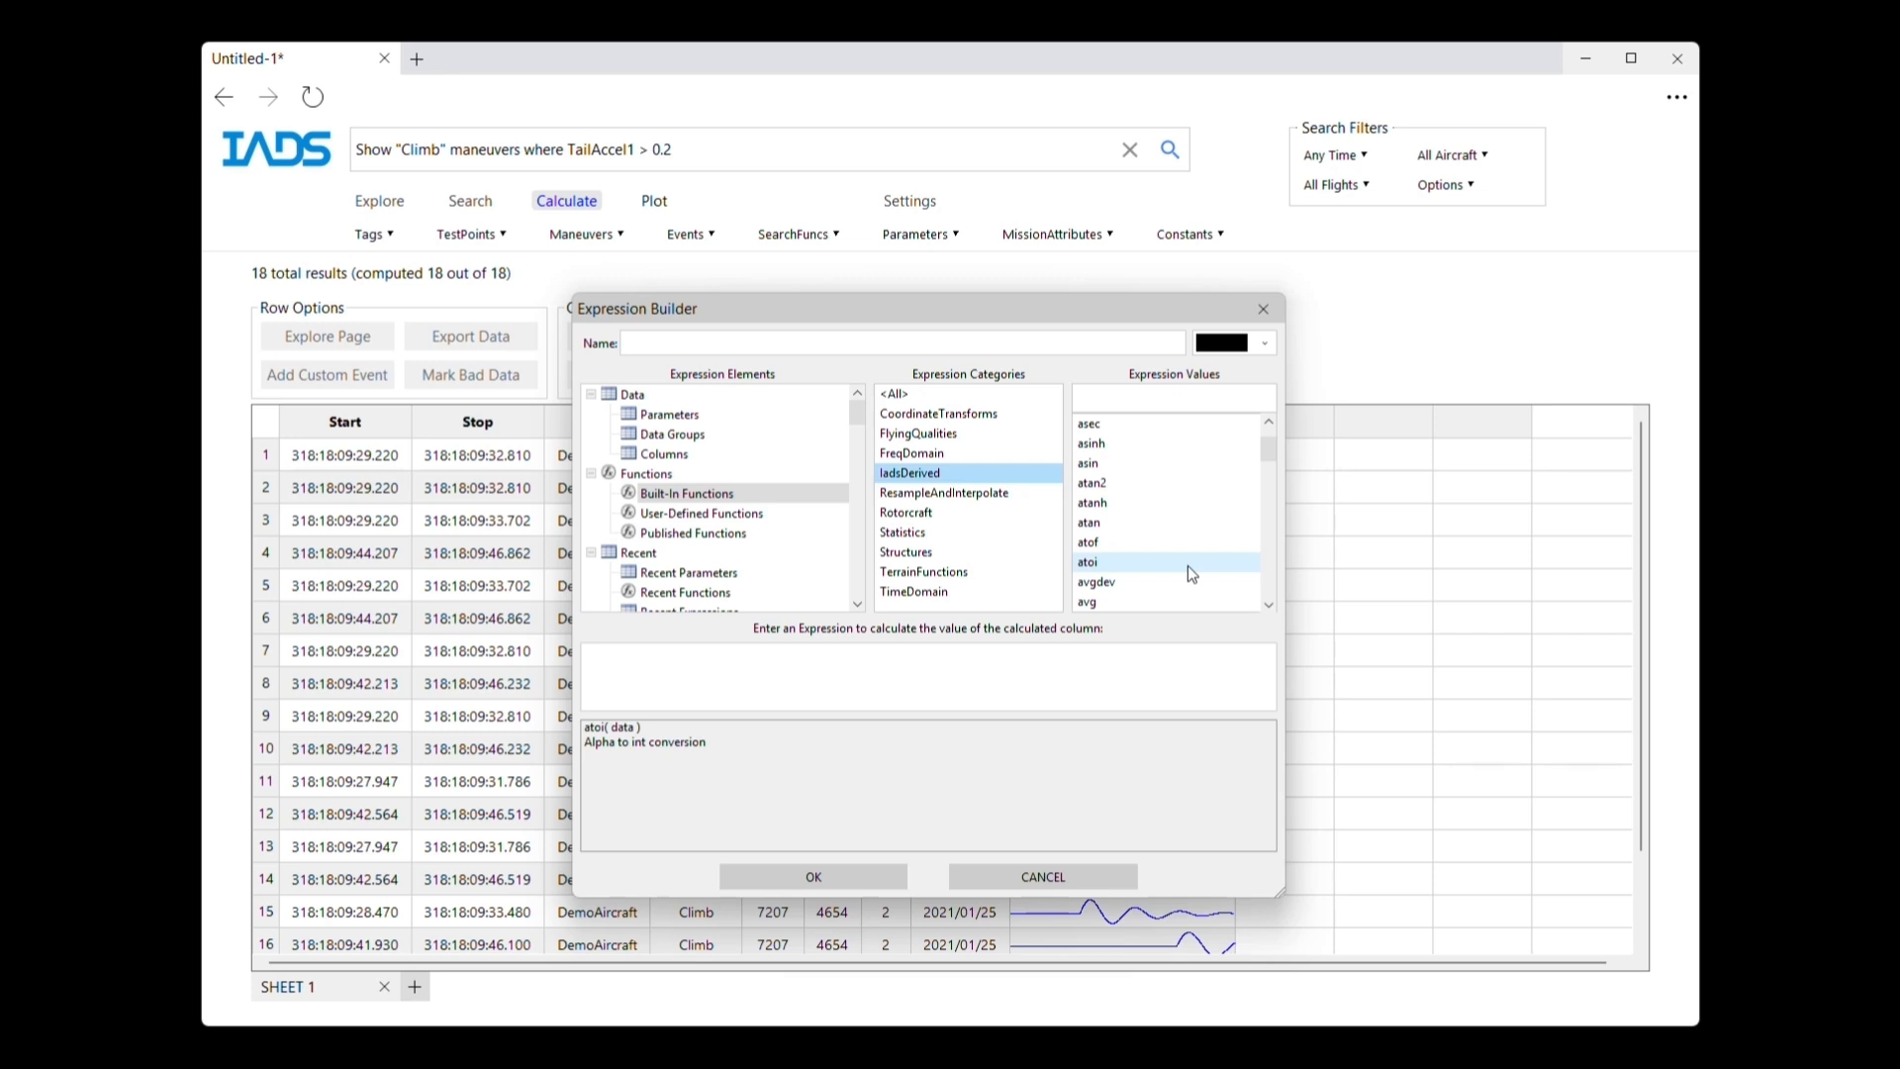
pyautogui.moveTo(1268, 449); pyautogui.dragTo(1265, 477)
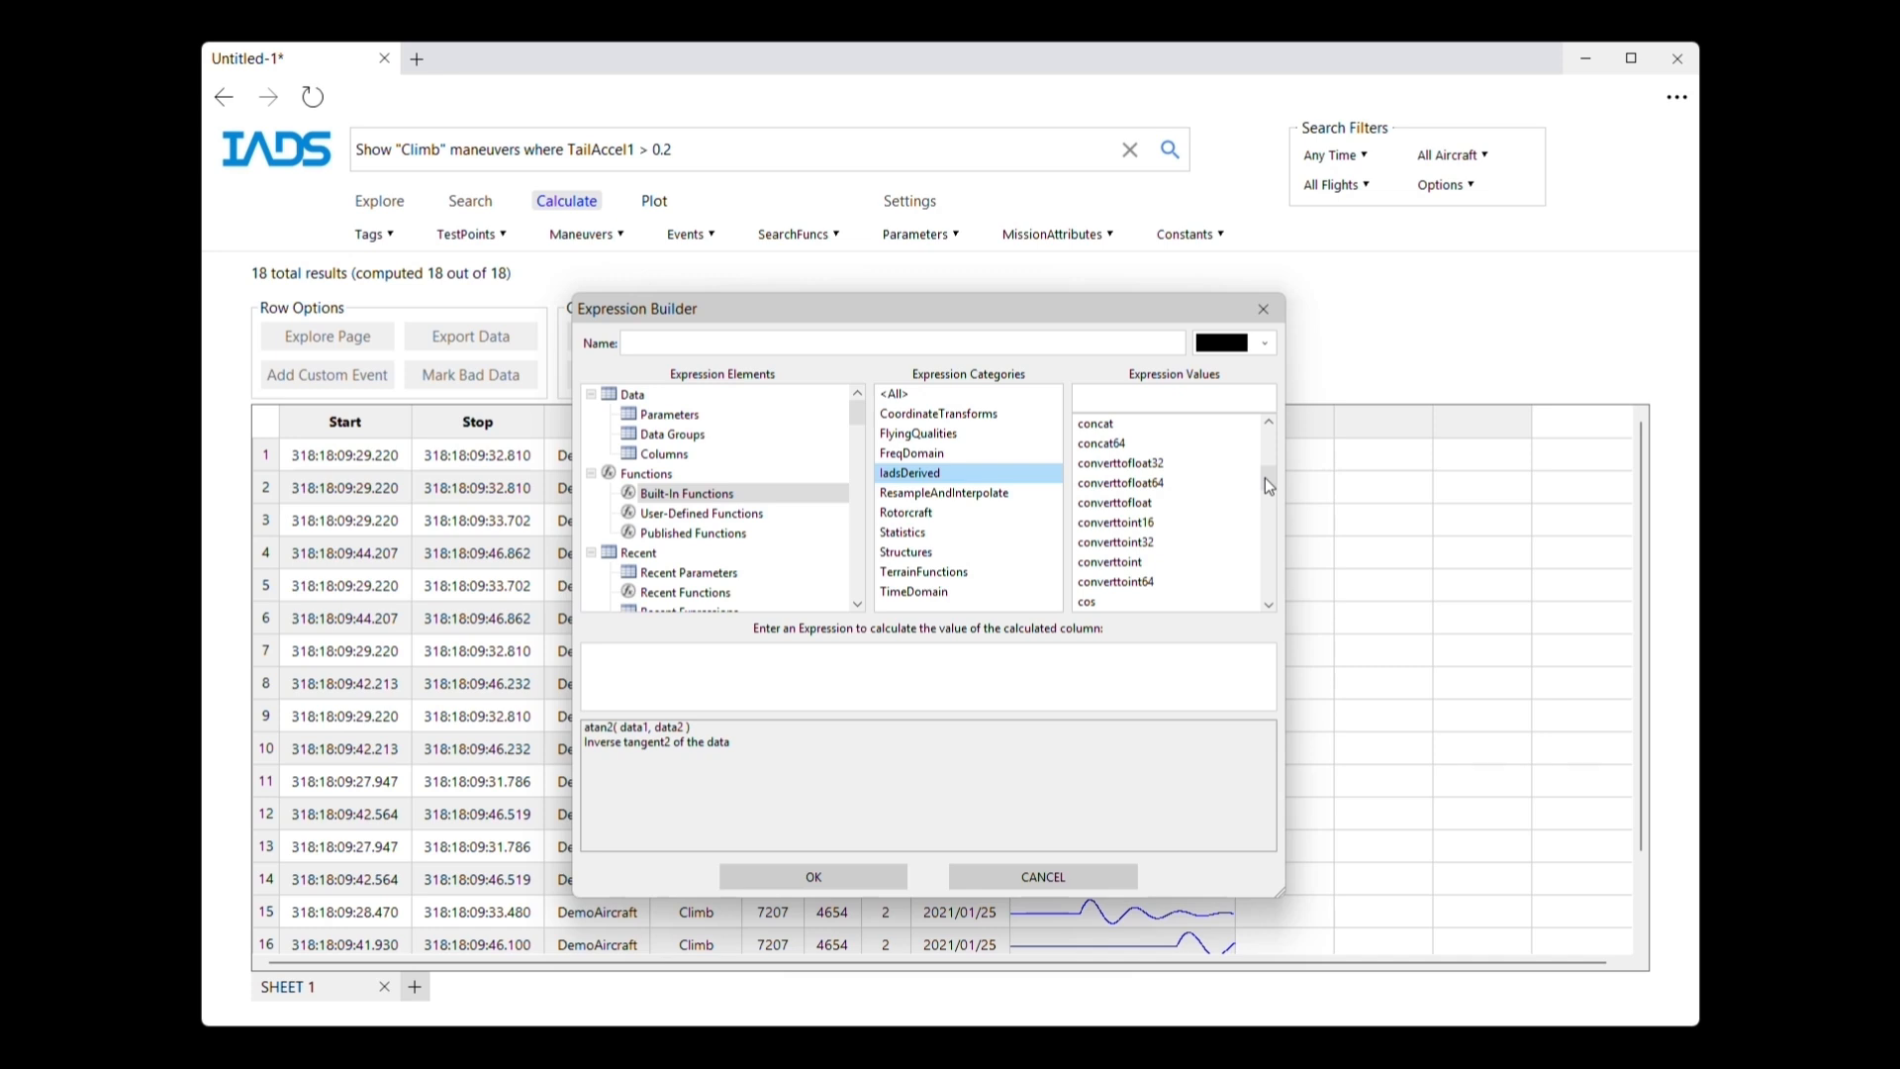
pyautogui.click(1170, 400)
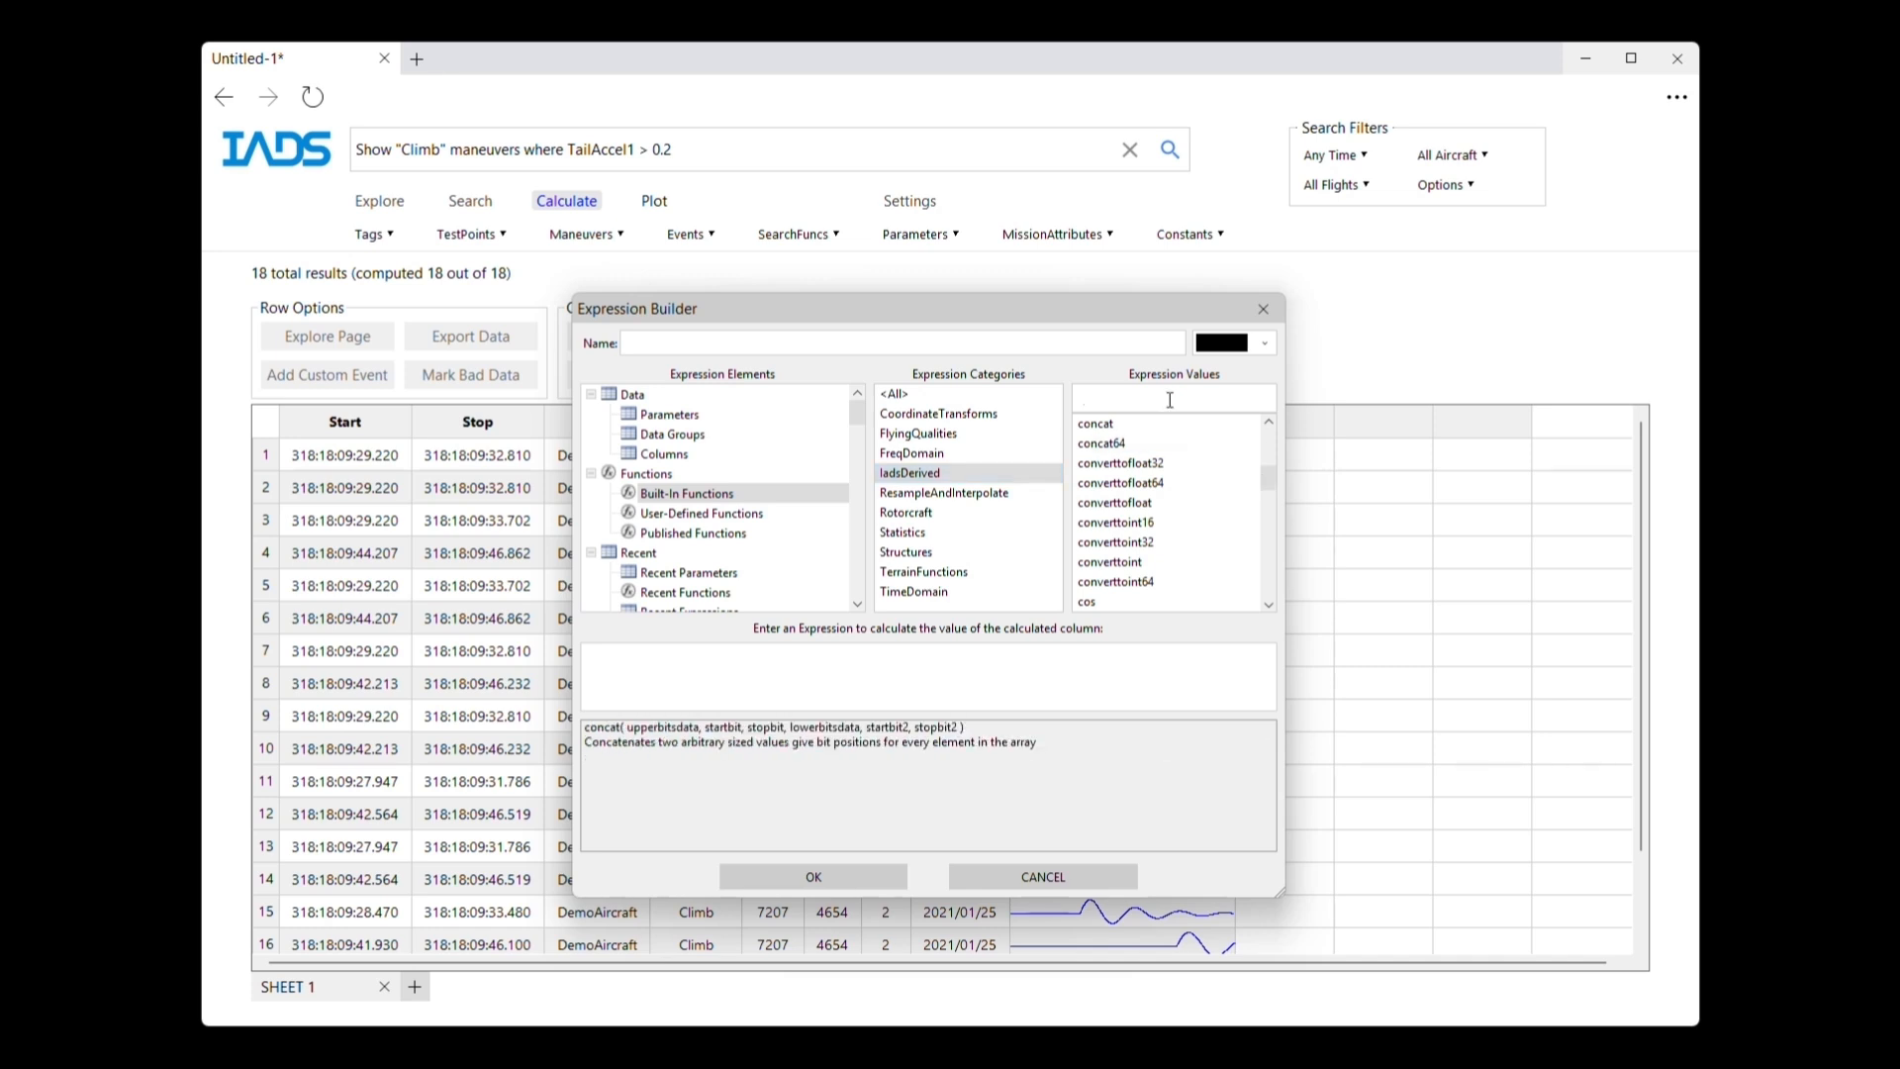
pyautogui.write('av')
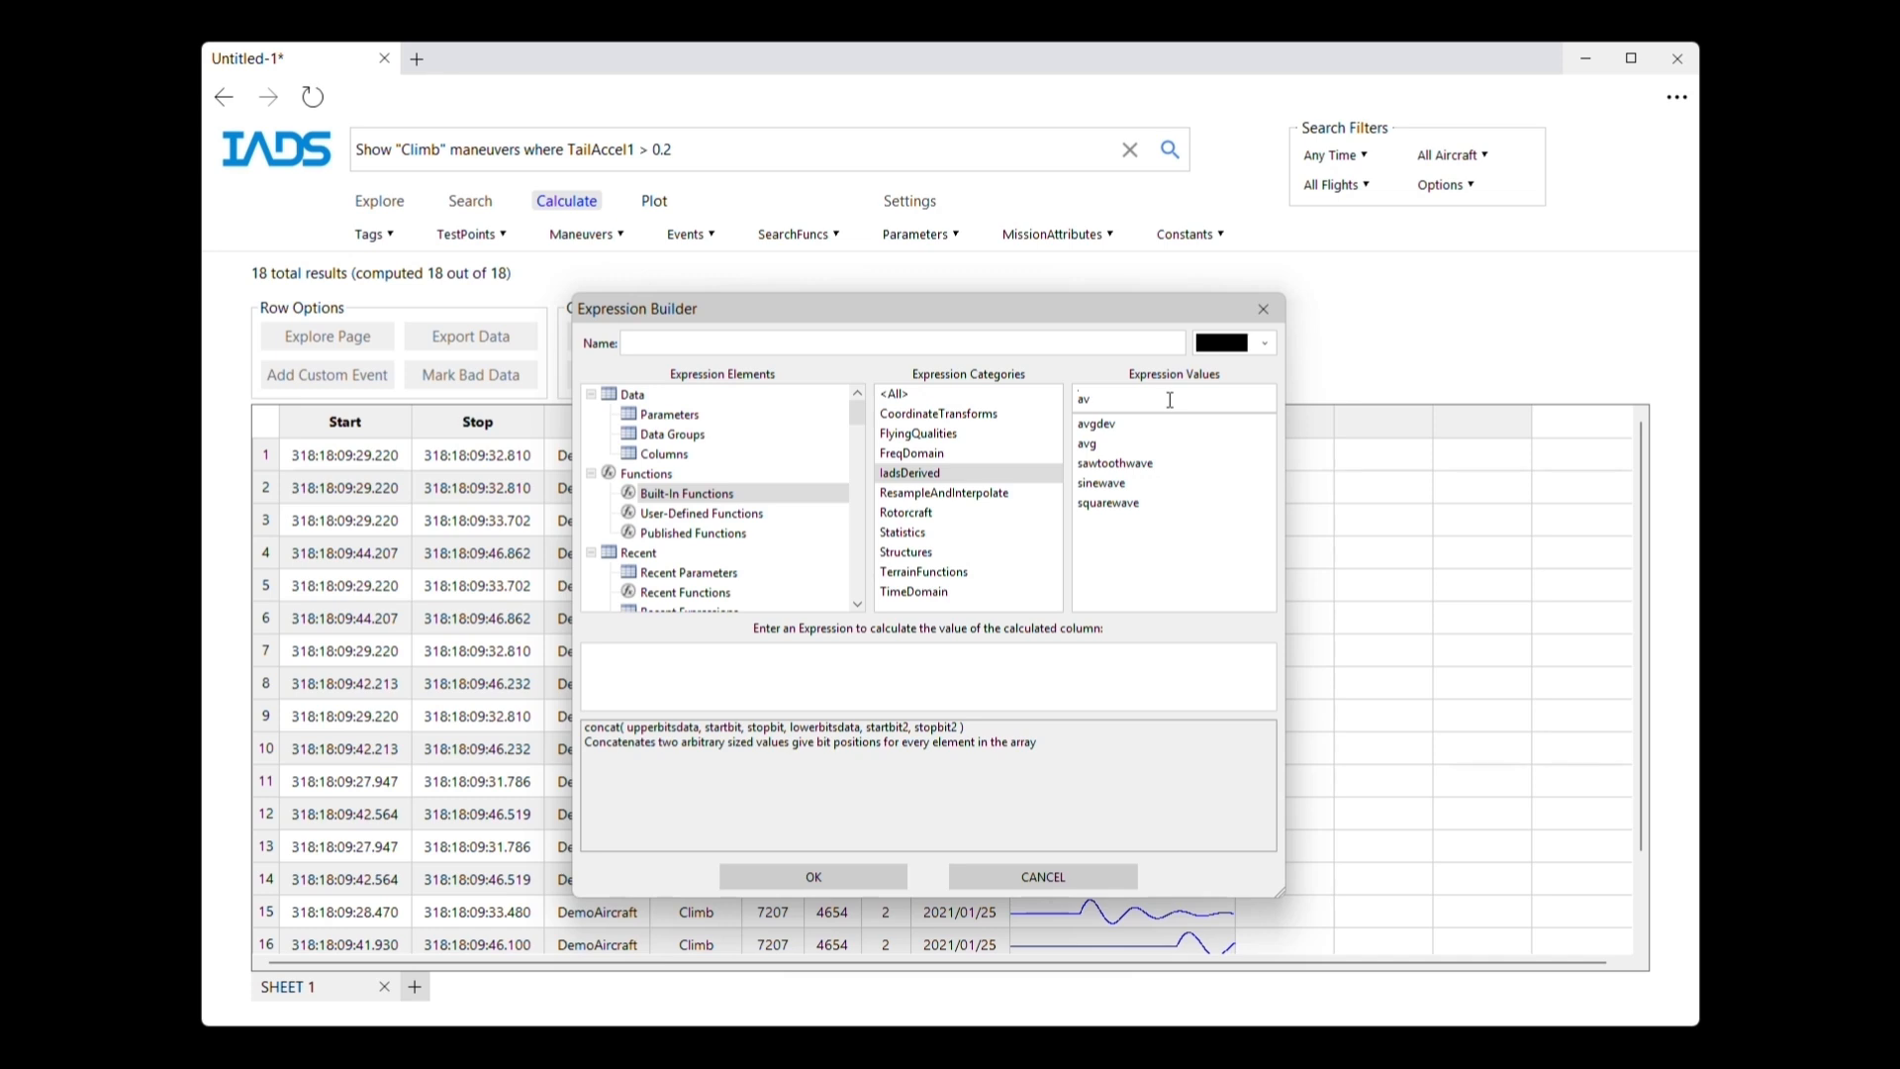
pyautogui.doubleClick(1118, 448)
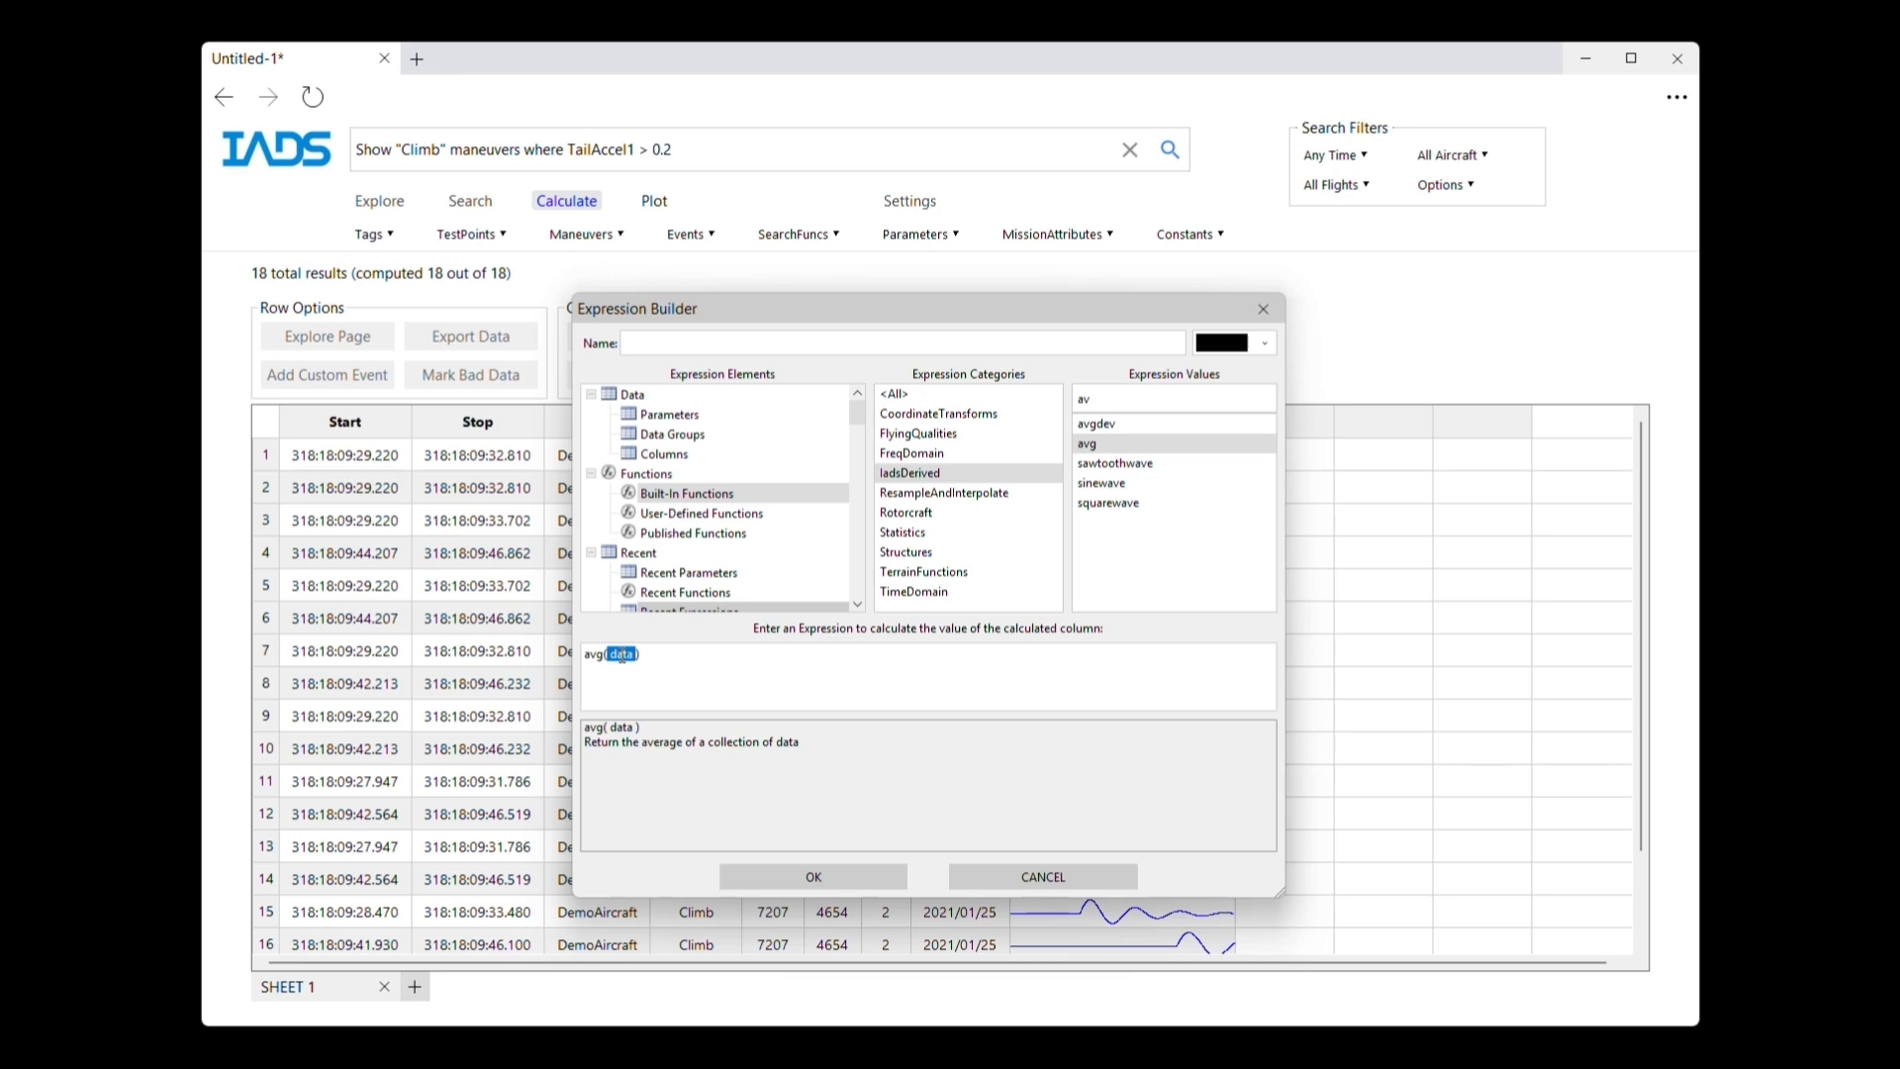
# - Use the DemoAircraft parameter TailAccel1 as the avg argument and add the column with the expression avg(TailAccel1)
pyautogui.click(658, 416)
pyautogui.click(987, 408)
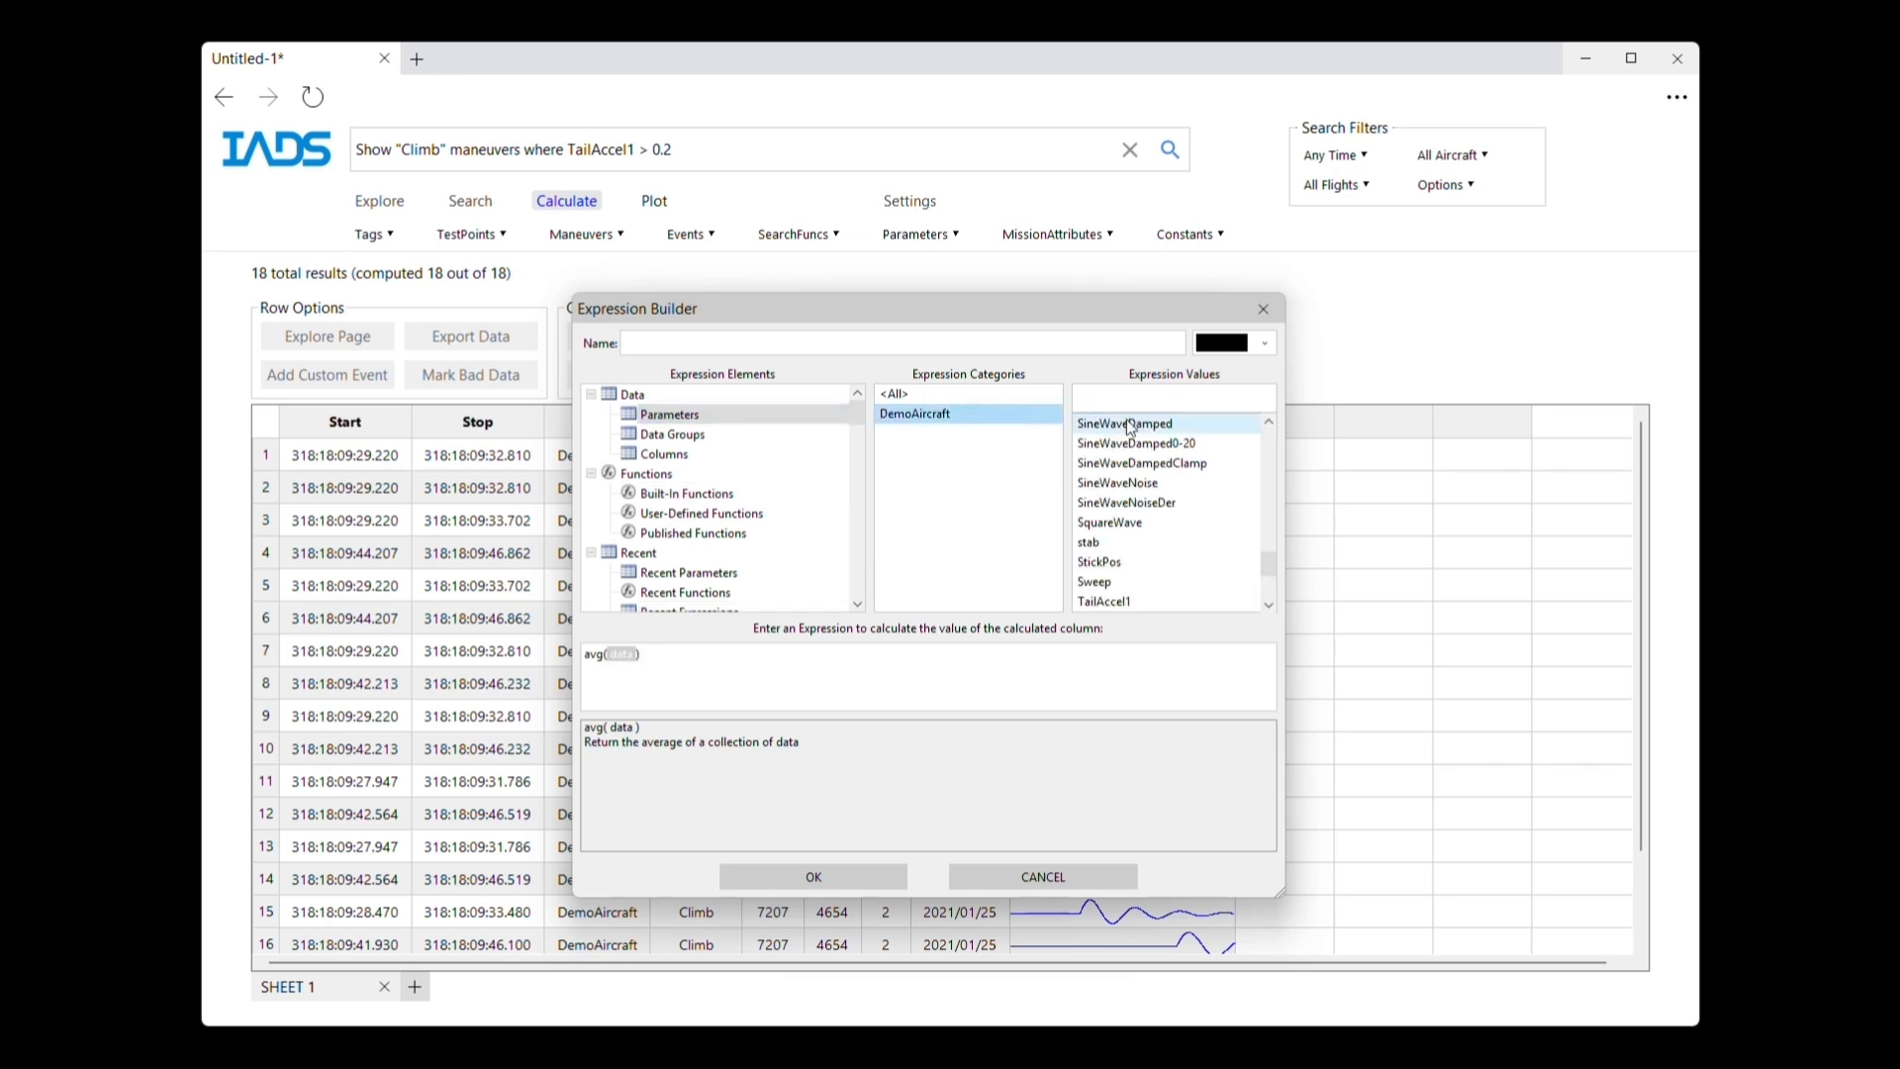
pyautogui.scroll(-2, 1263, 572)
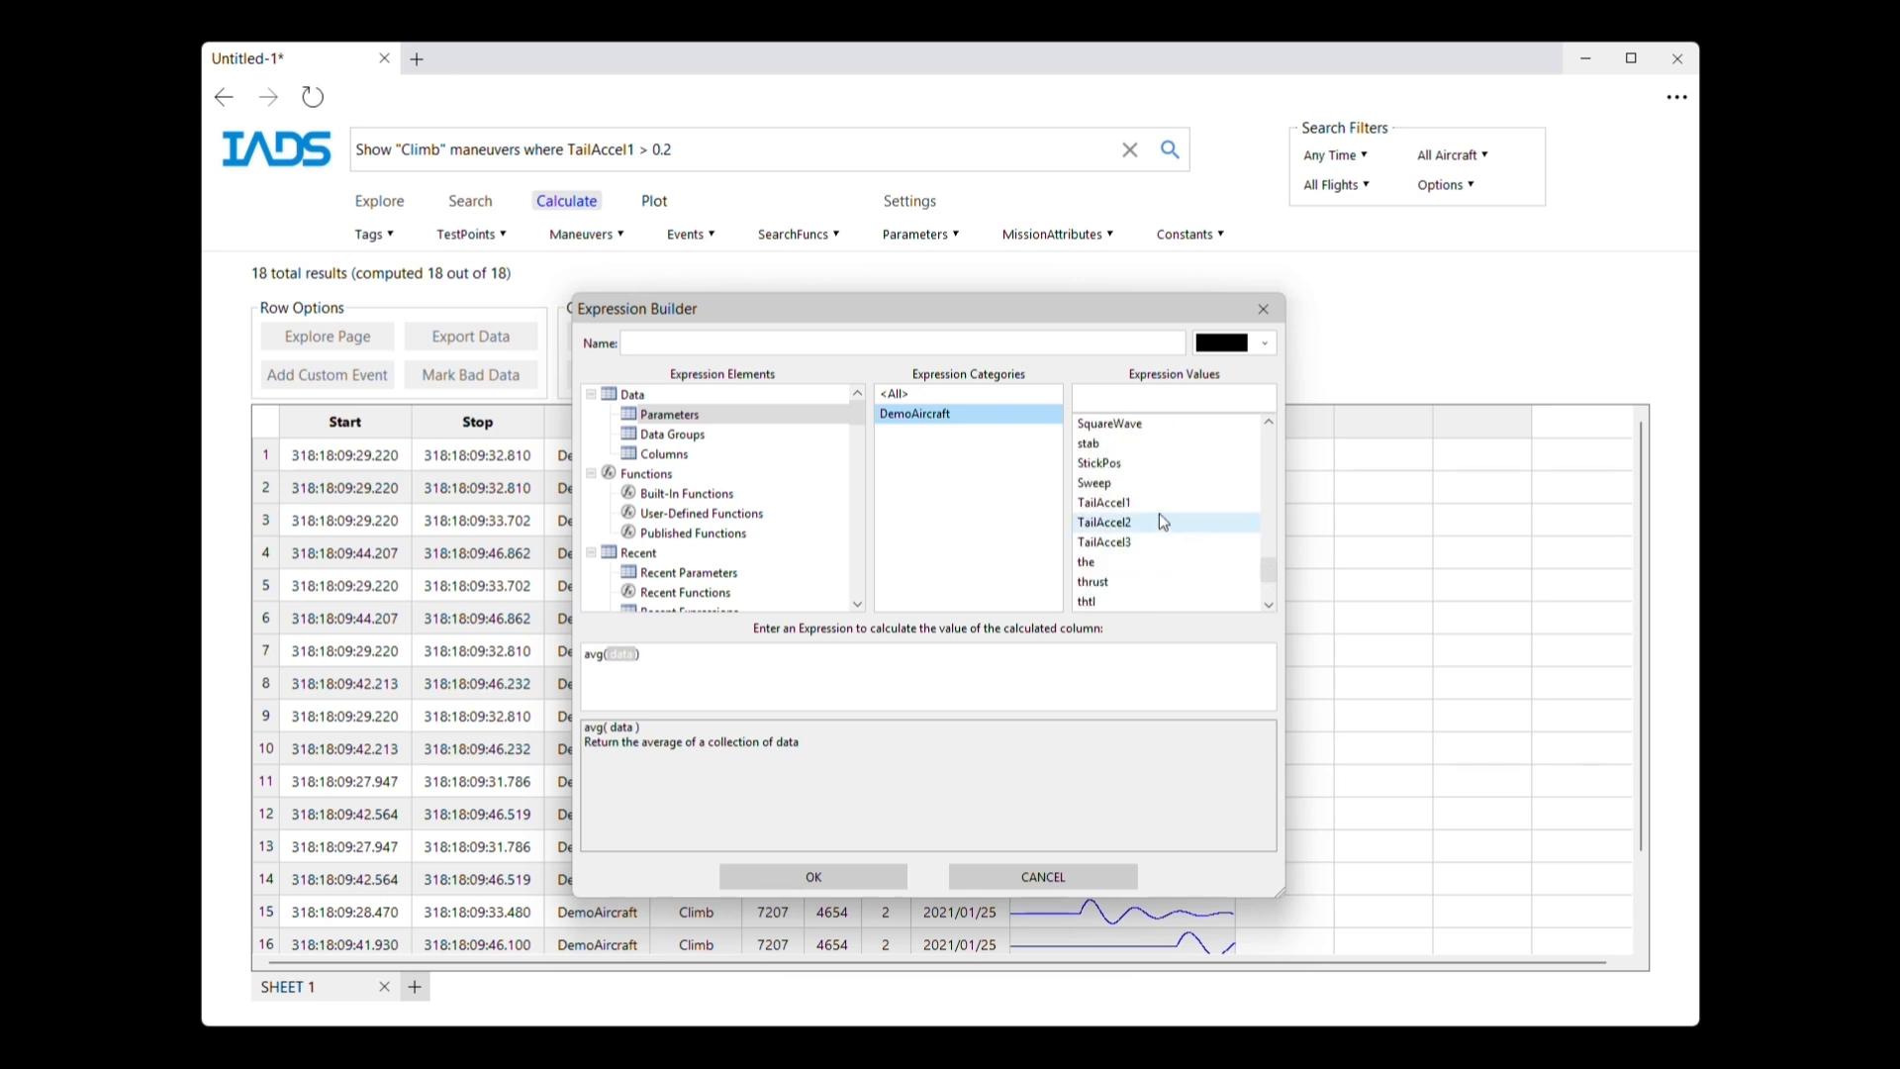
pyautogui.click(1154, 502)
pyautogui.doubleClick(1154, 503)
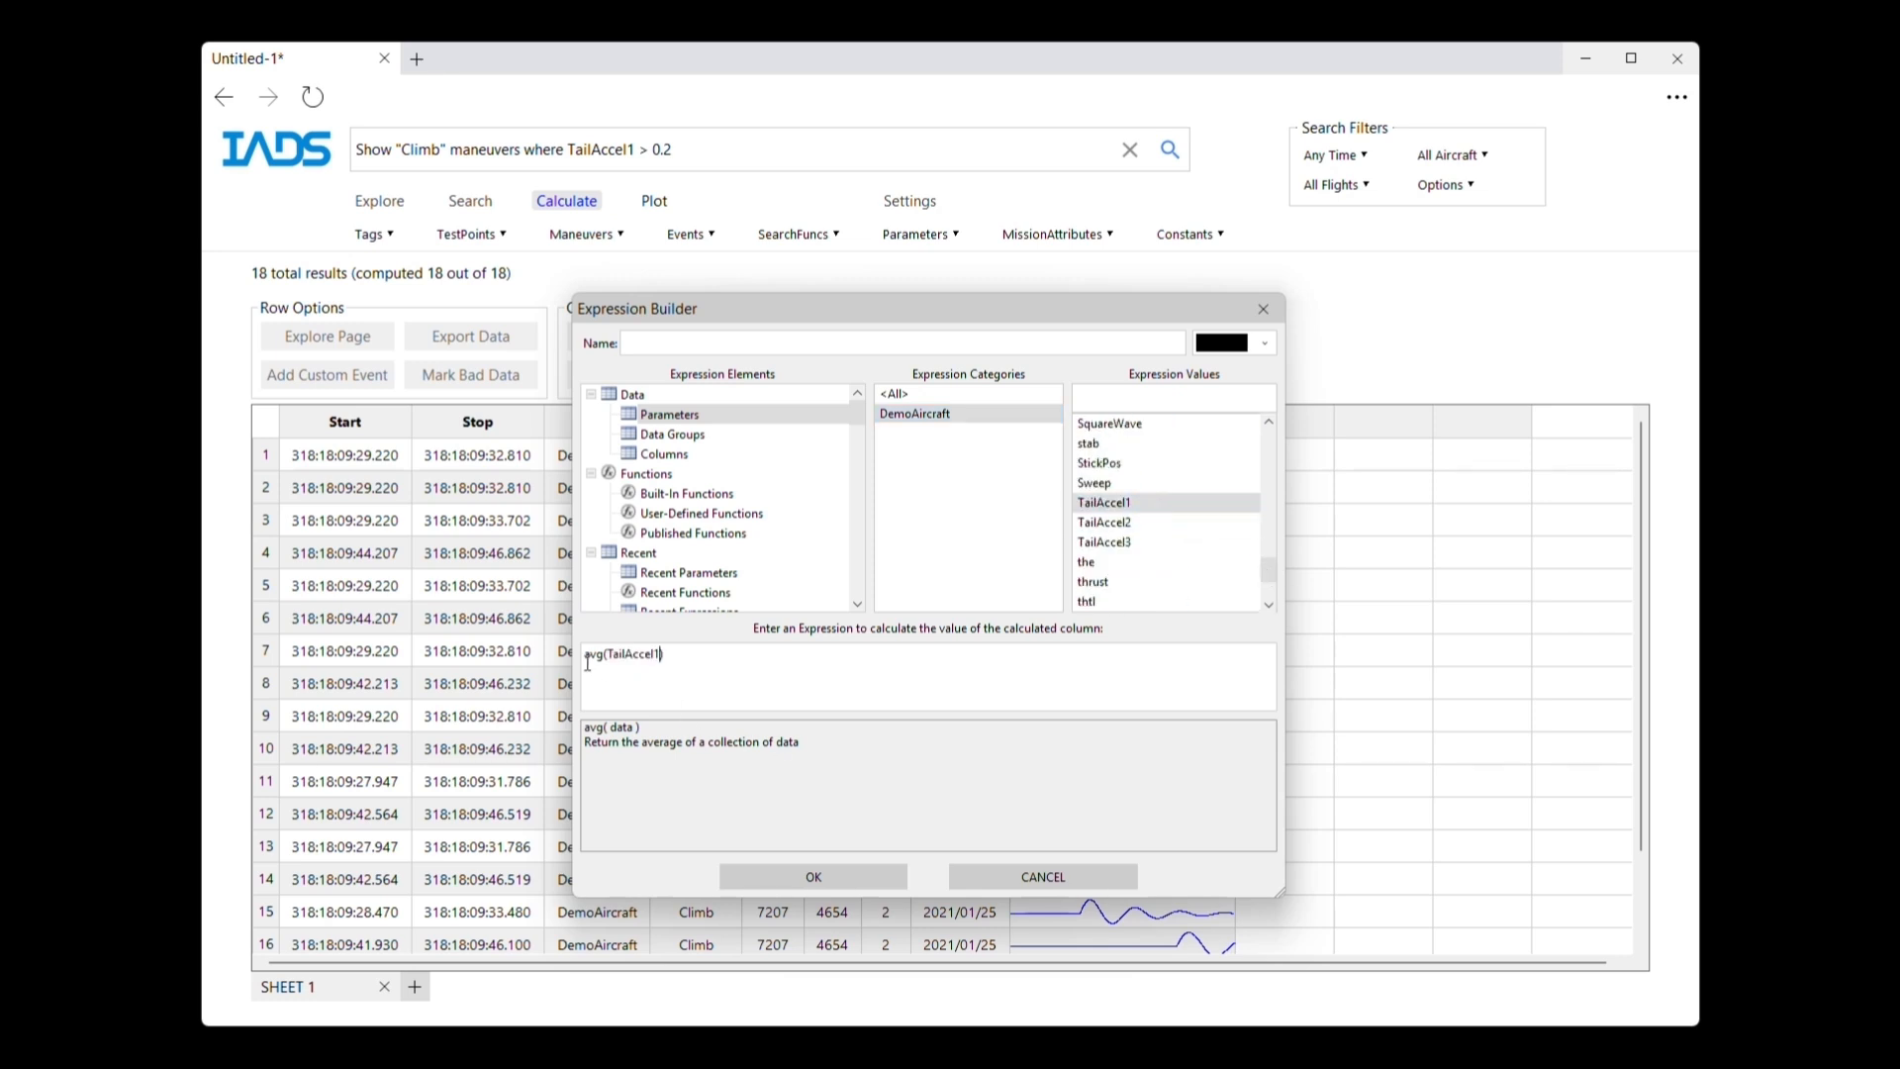
pyautogui.click(829, 877)
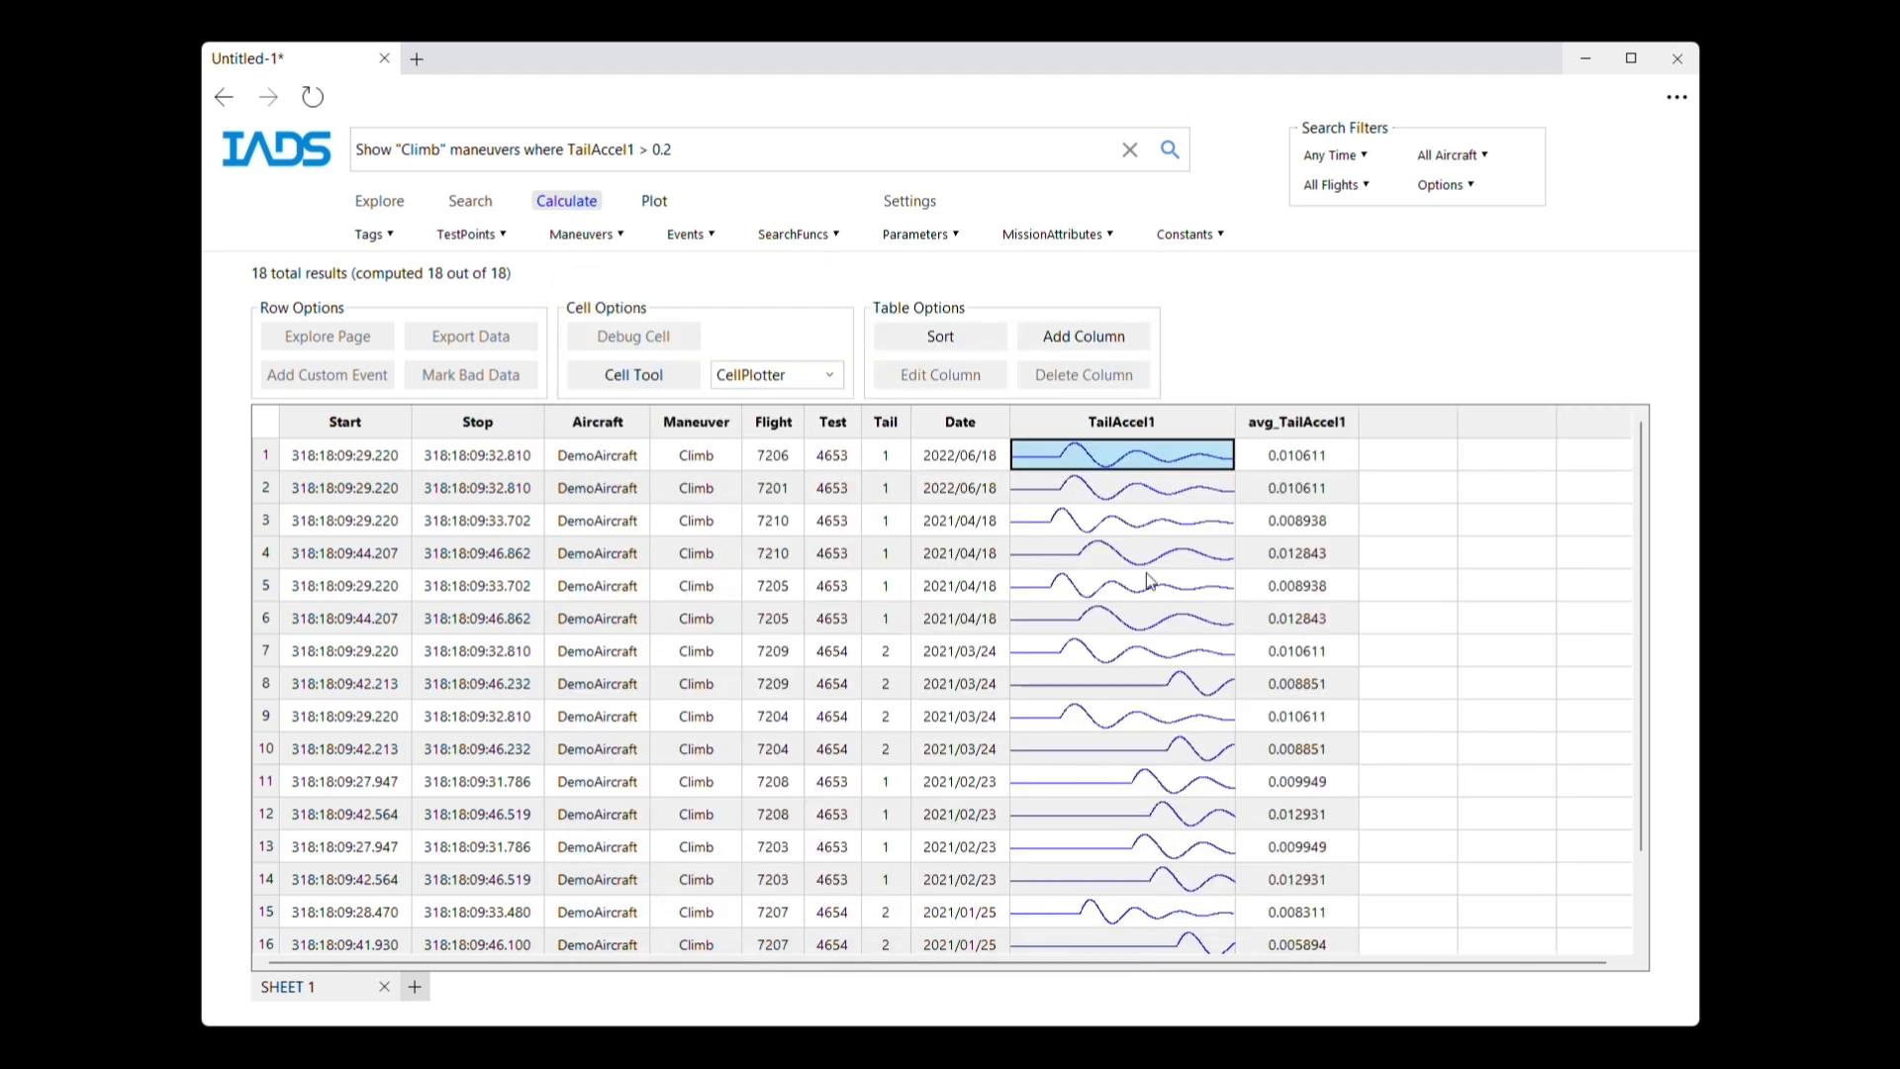
# - Examine the TailAccel1 averages of rows 1 and 2 together with their plots, start and stop times and flight
pyautogui.moveTo(1148, 580)
pyautogui.click(465, 464)
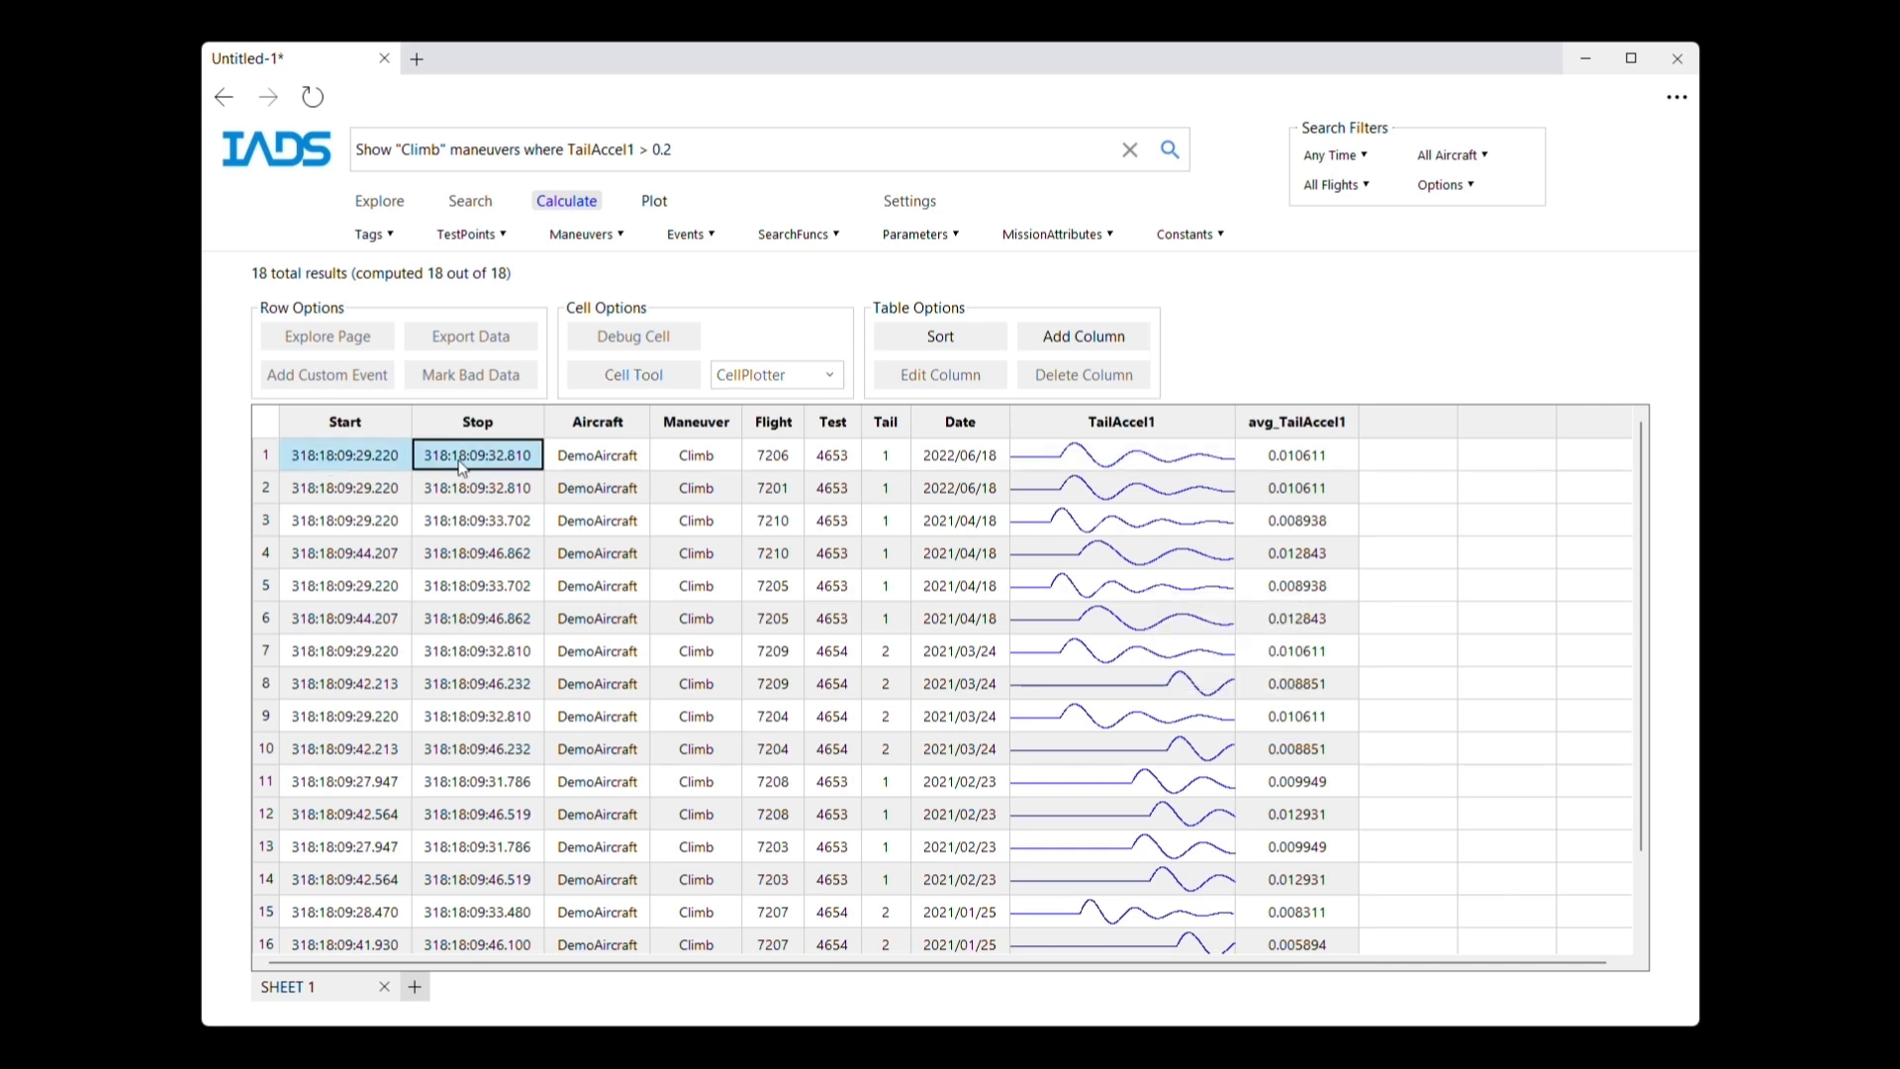
pyautogui.click(793, 458)
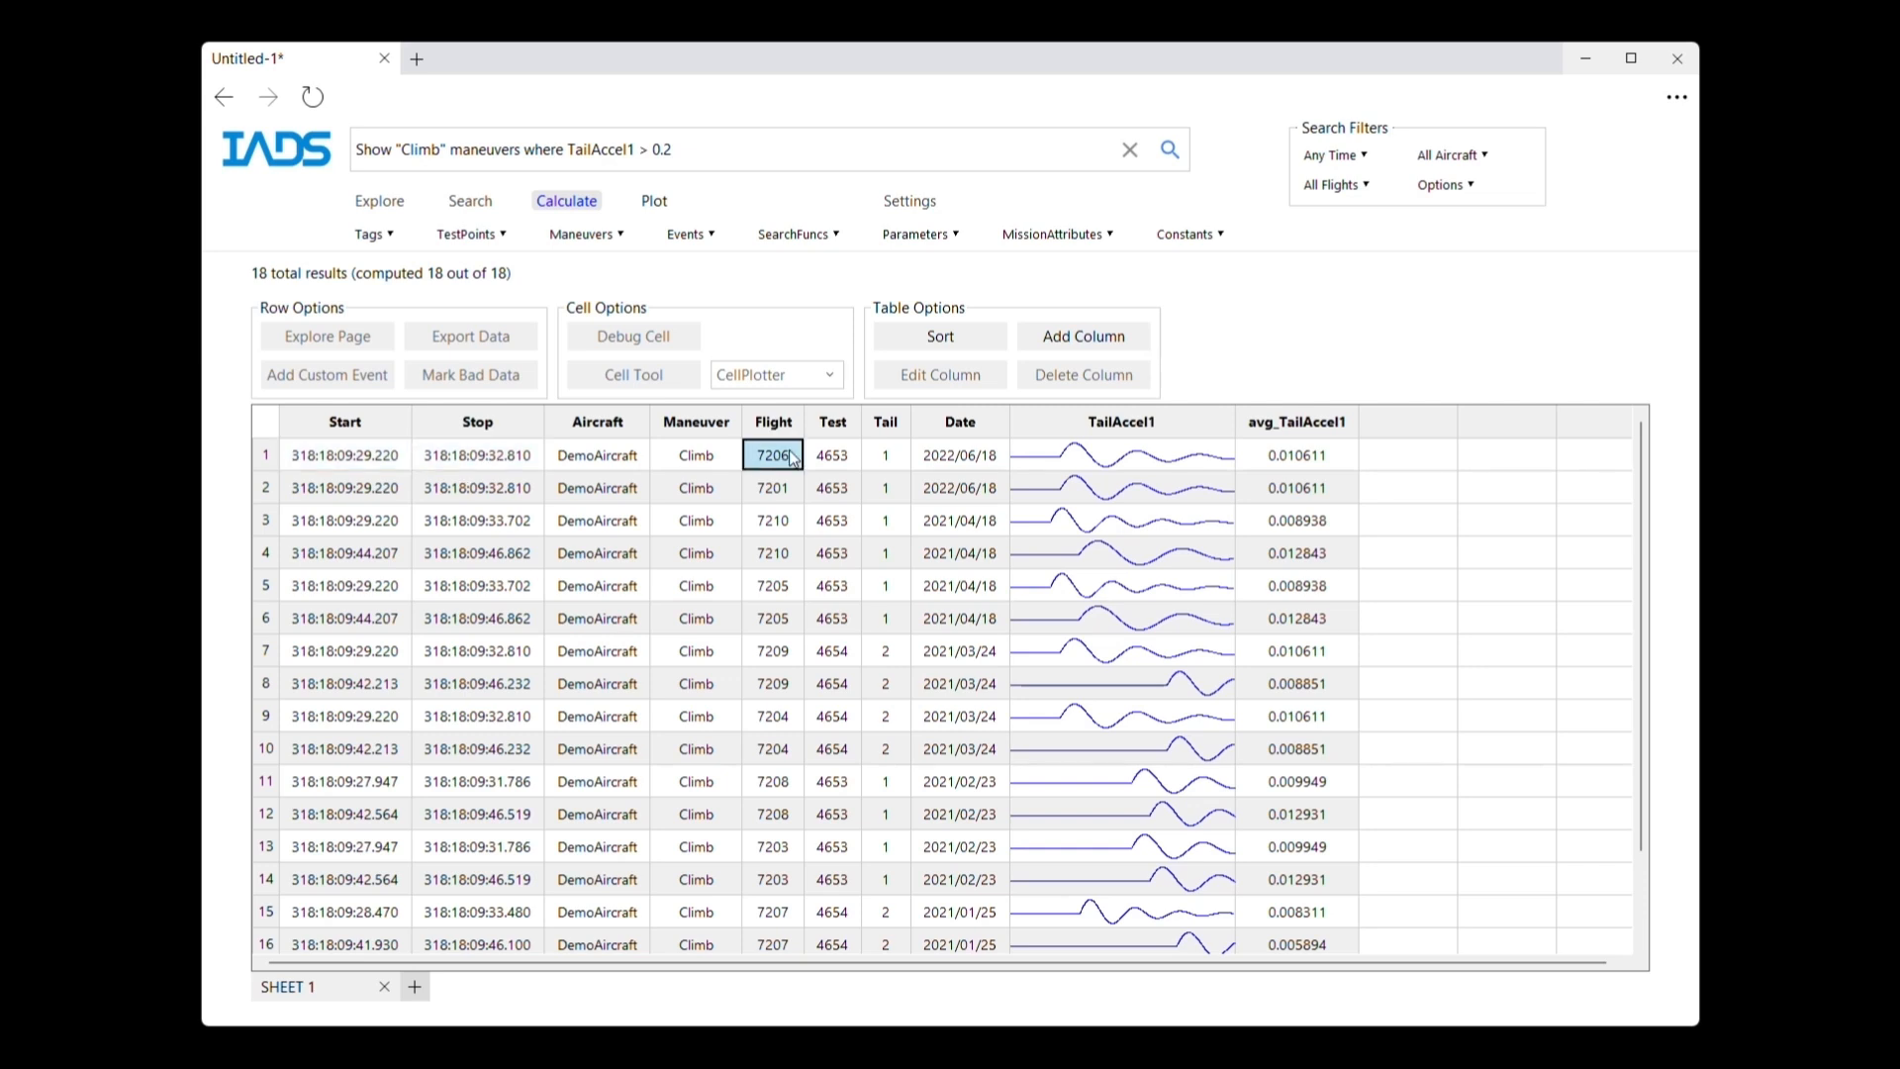
pyautogui.click(1311, 462)
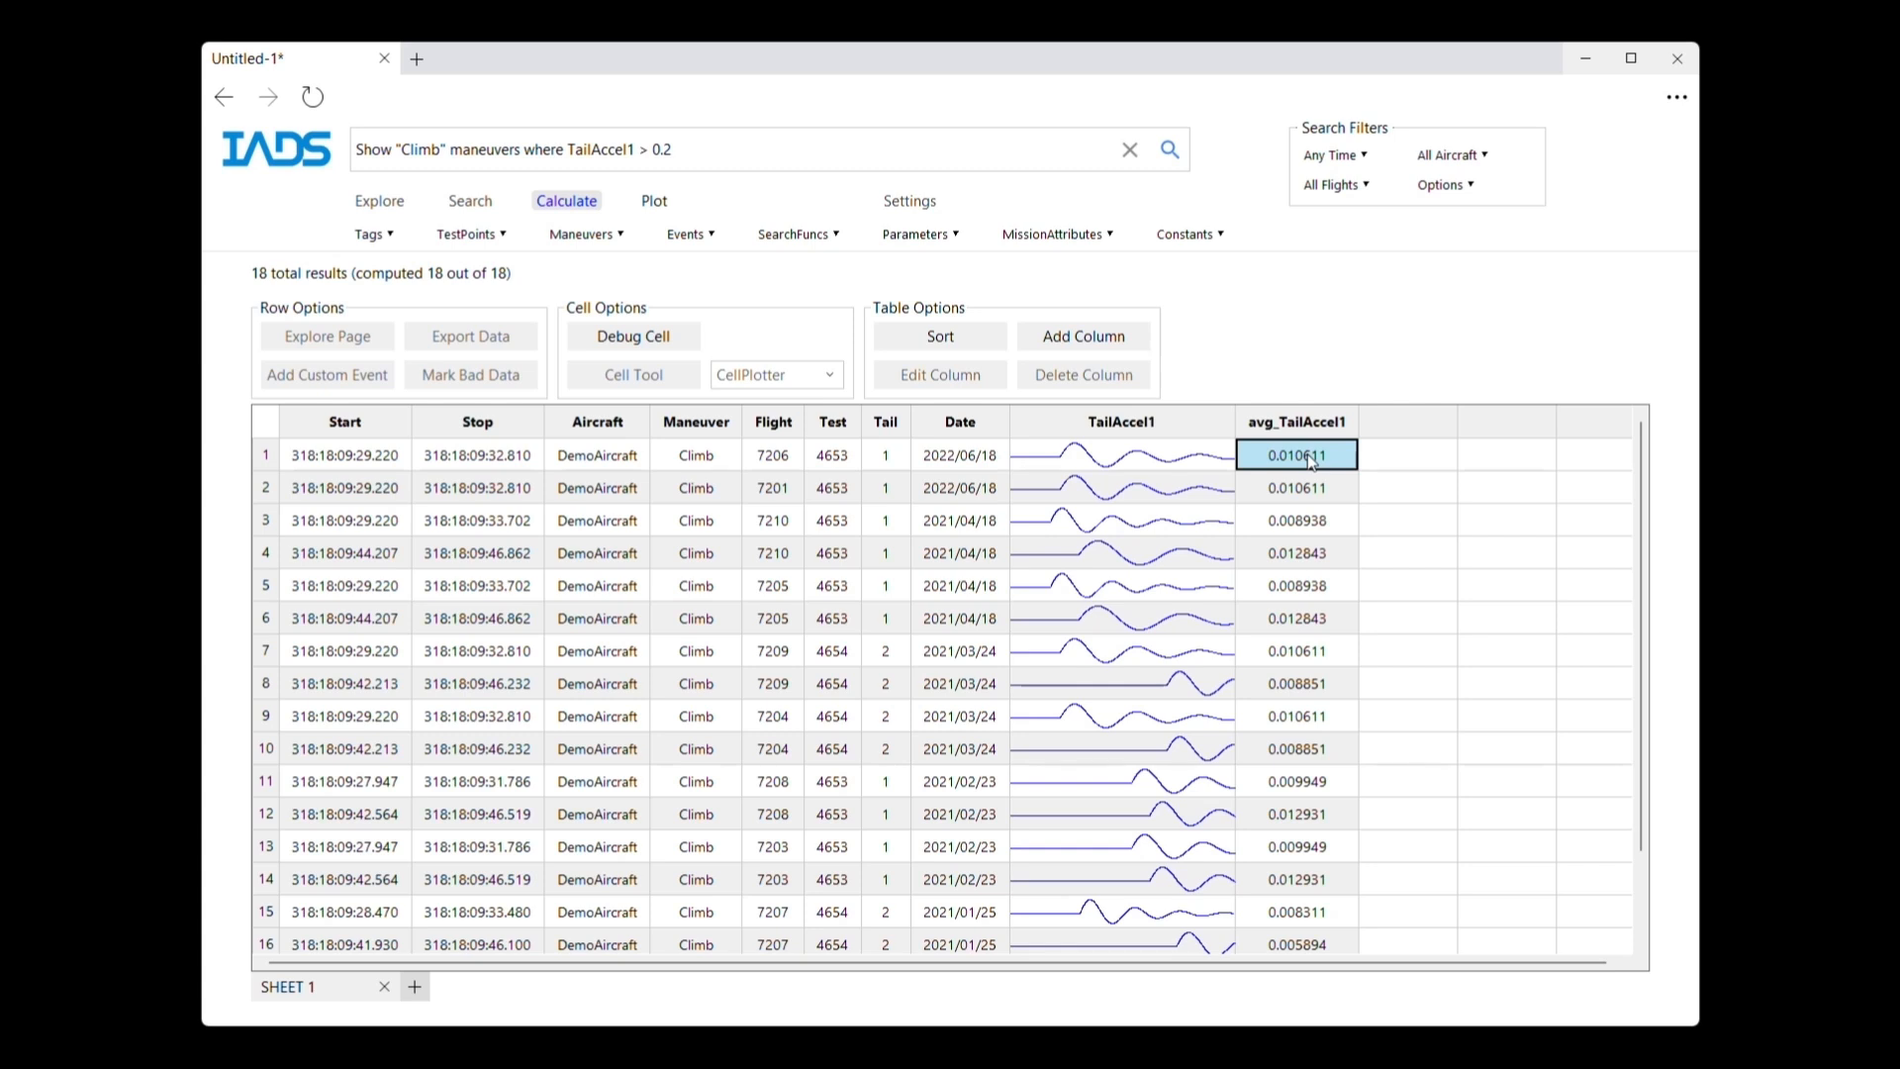
pyautogui.click(1142, 462)
pyautogui.moveTo(315, 460); pyautogui.dragTo(475, 460)
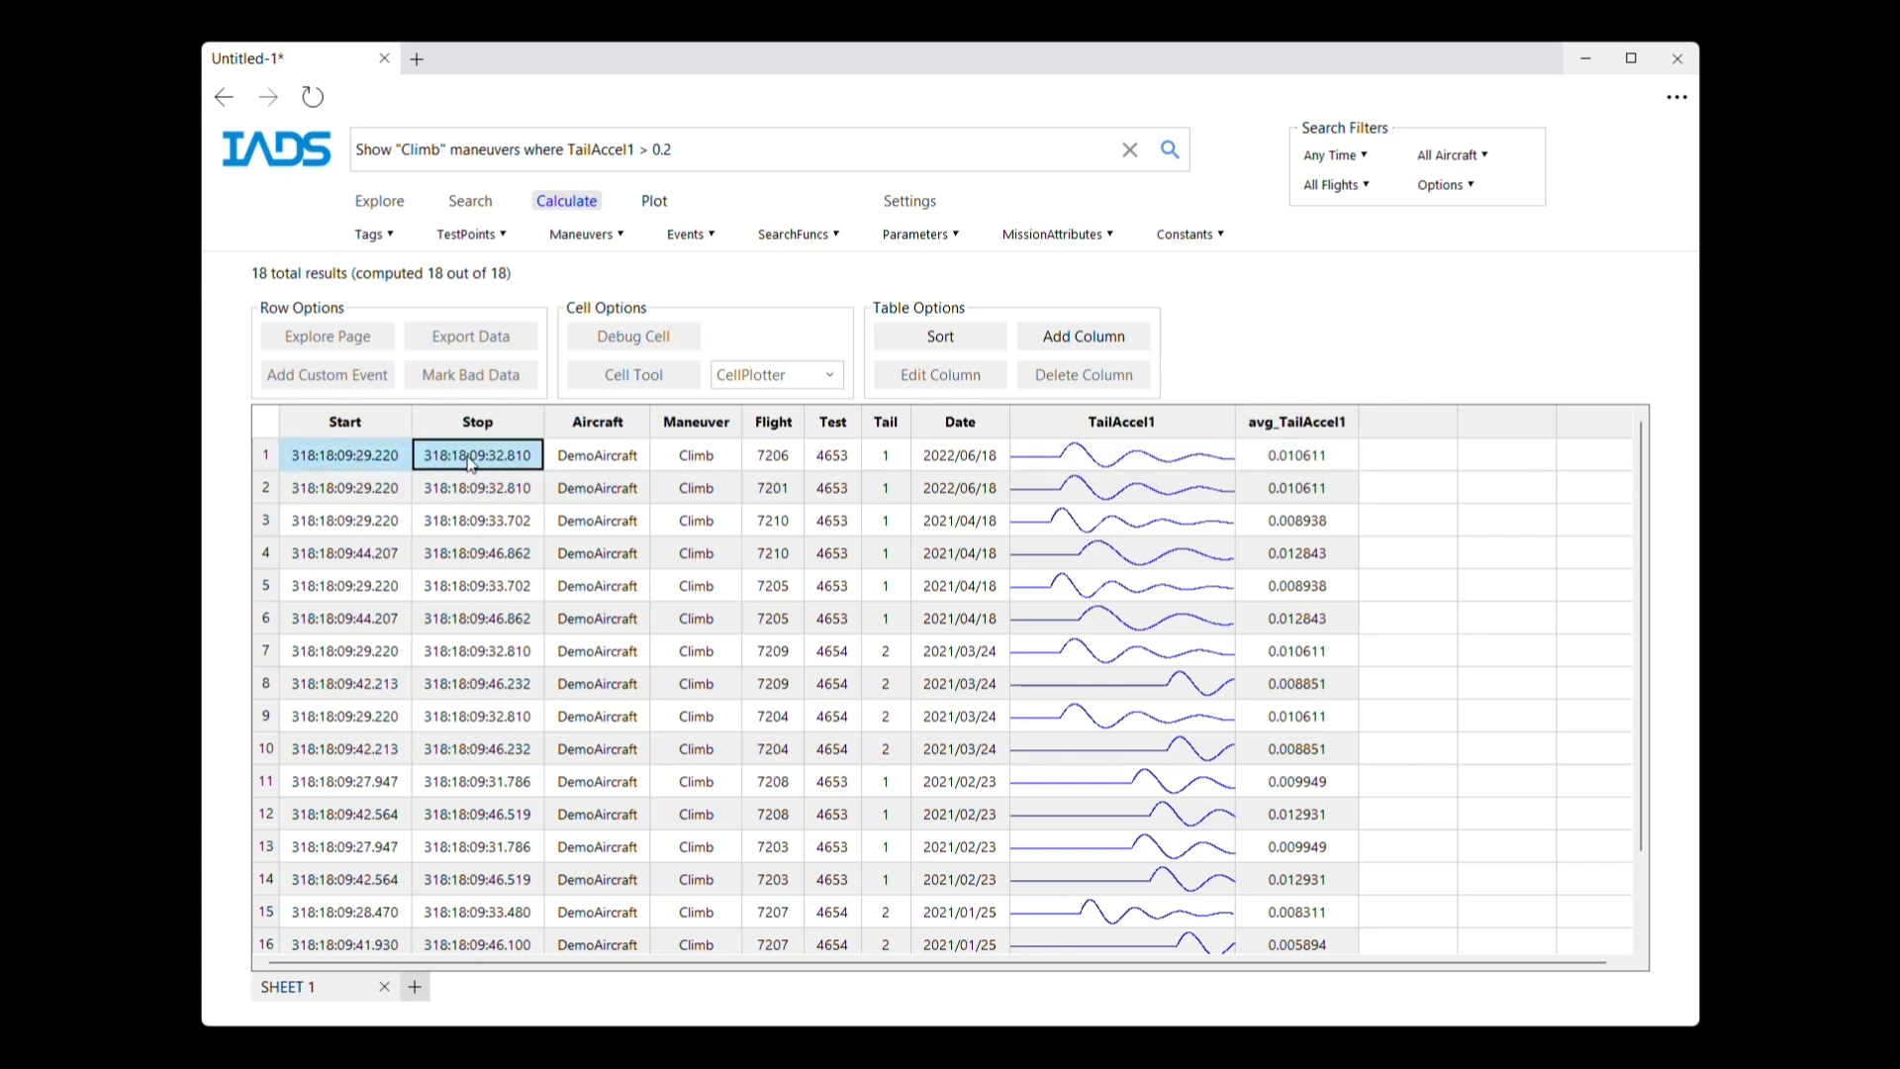
pyautogui.click(747, 461)
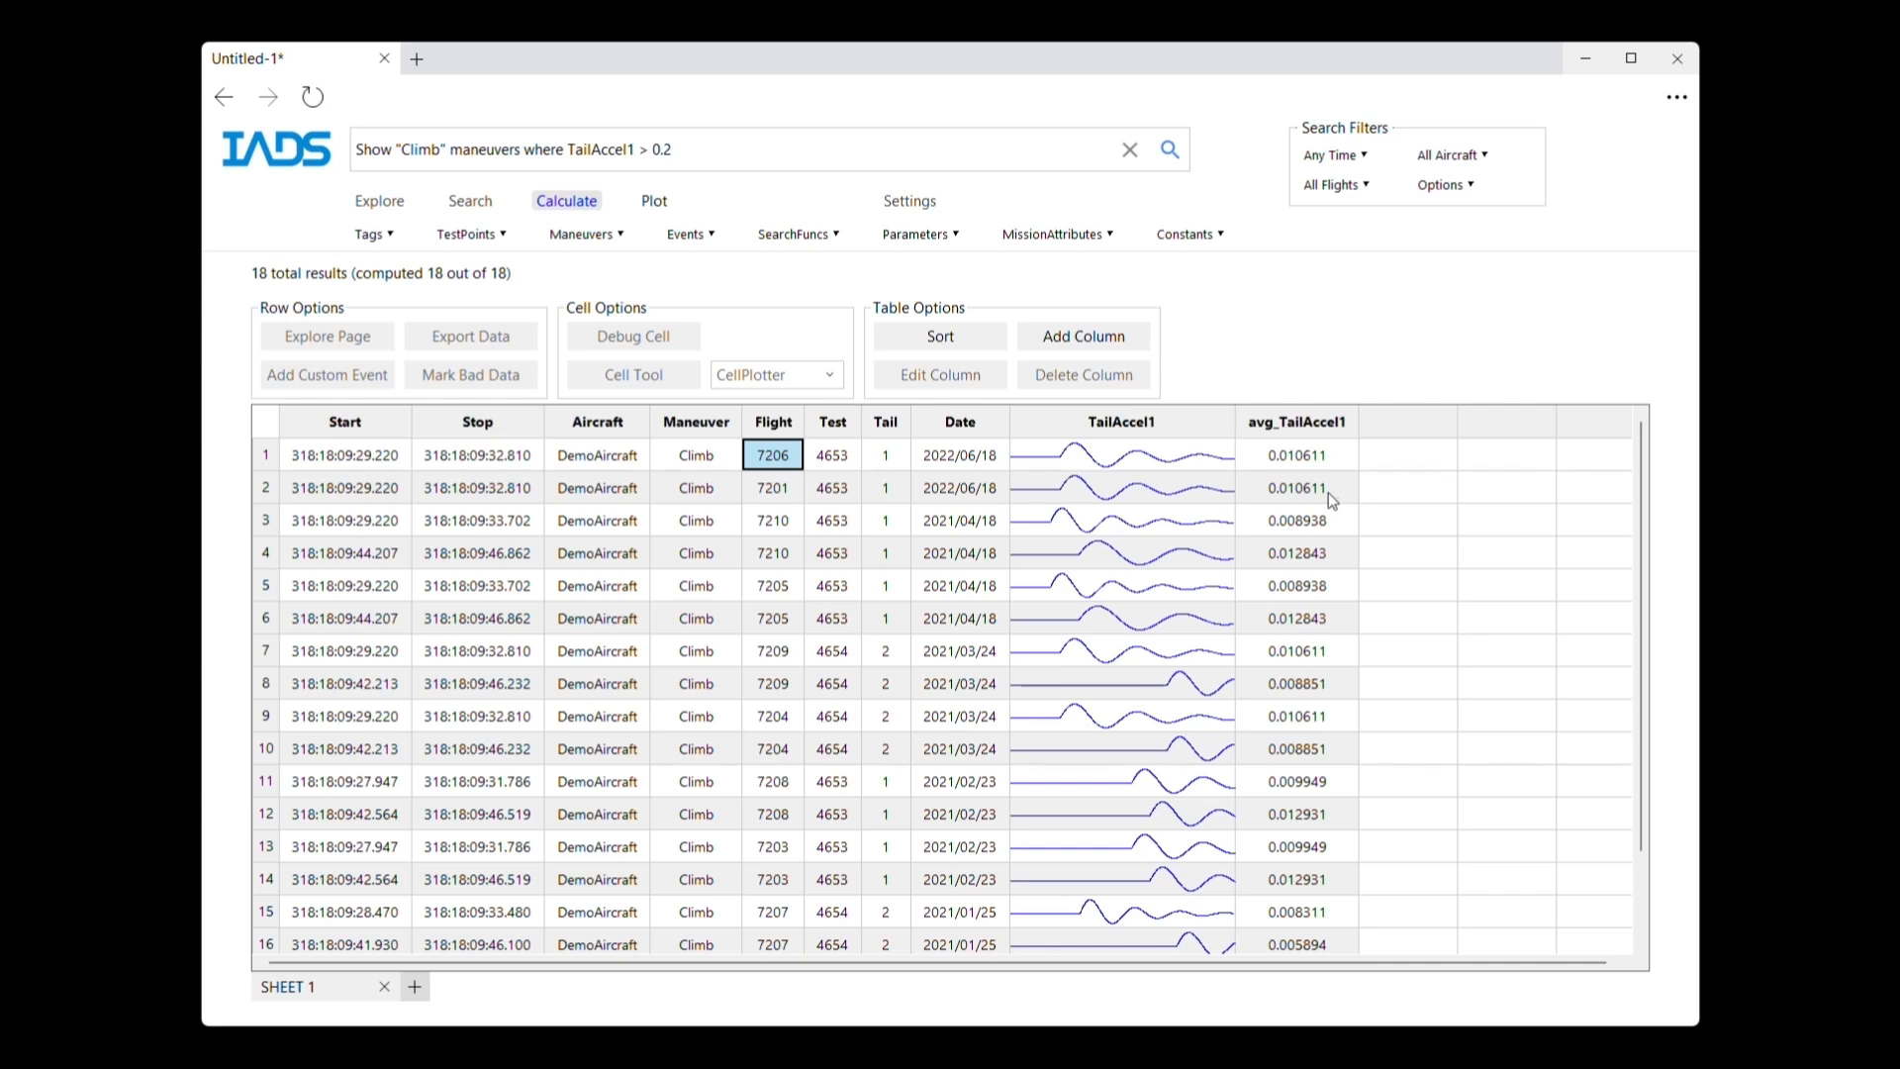
pyautogui.click(1309, 490)
pyautogui.click(1123, 495)
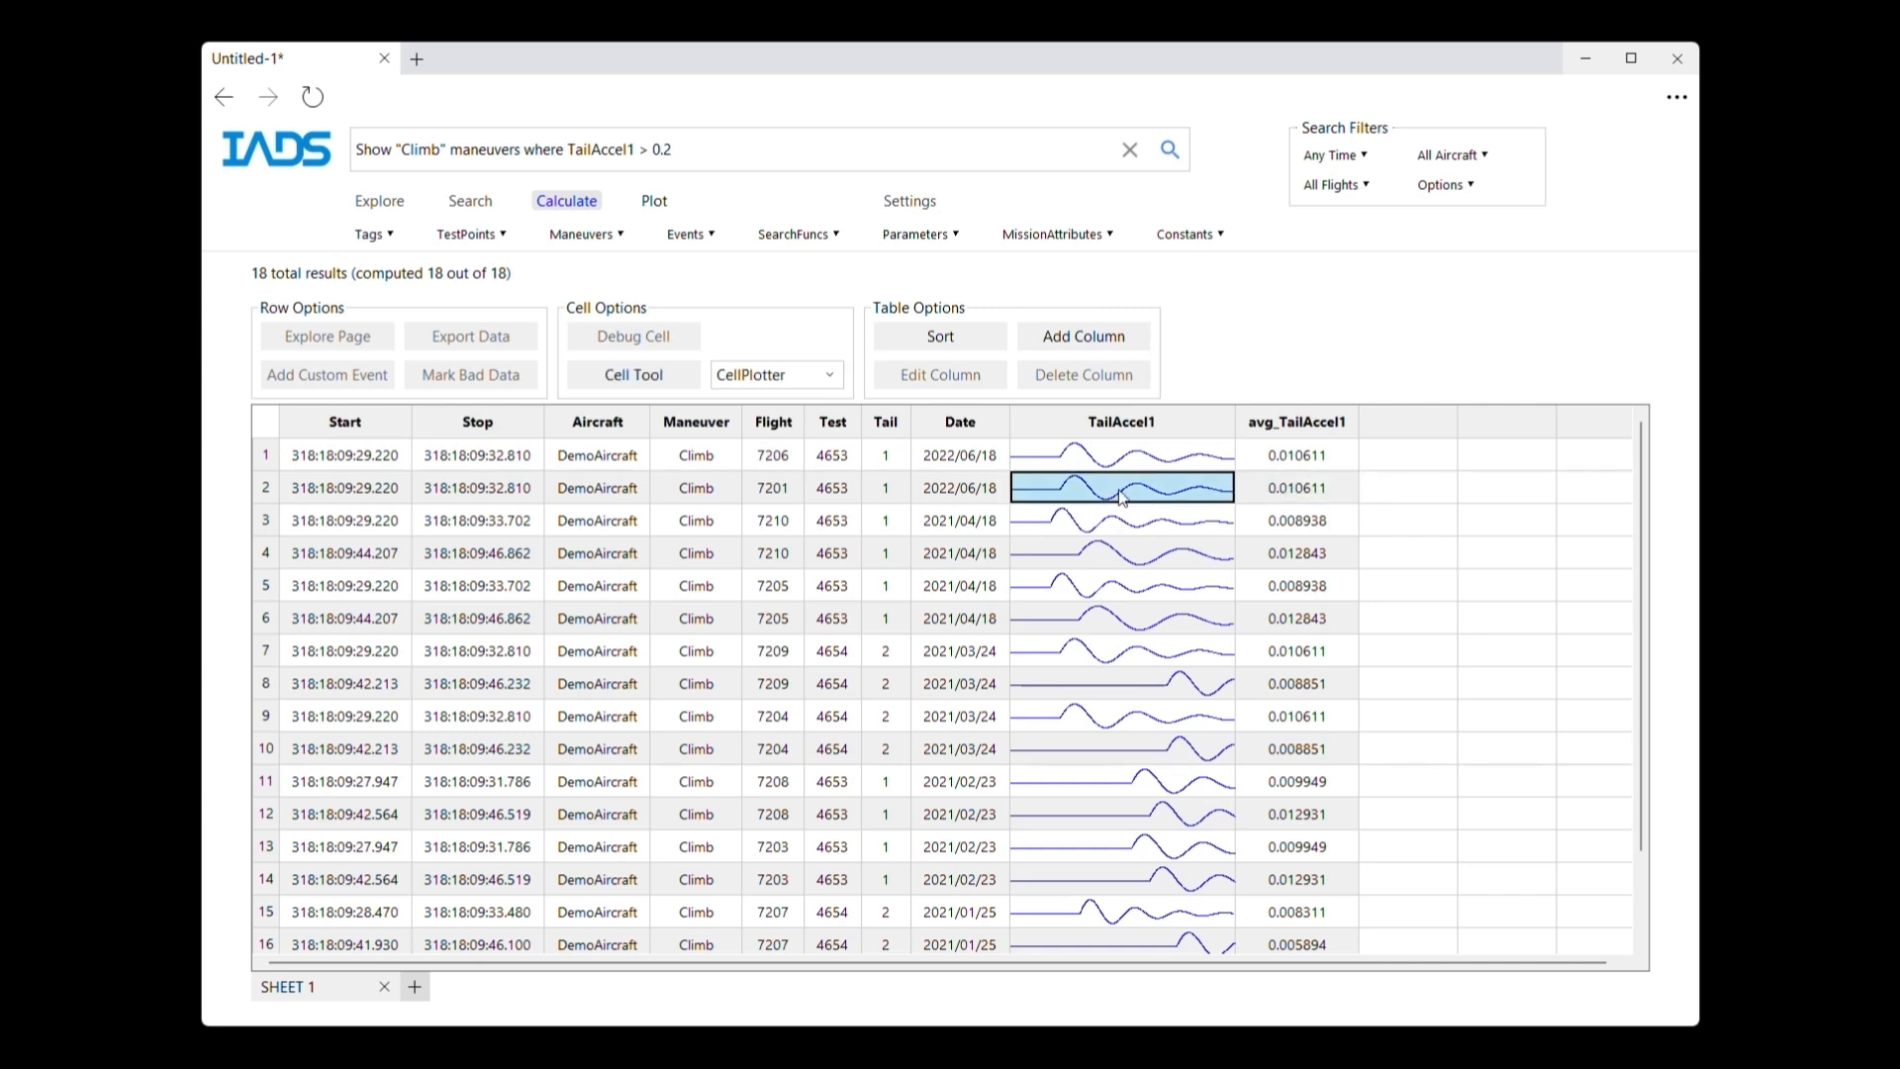
pyautogui.click(482, 498)
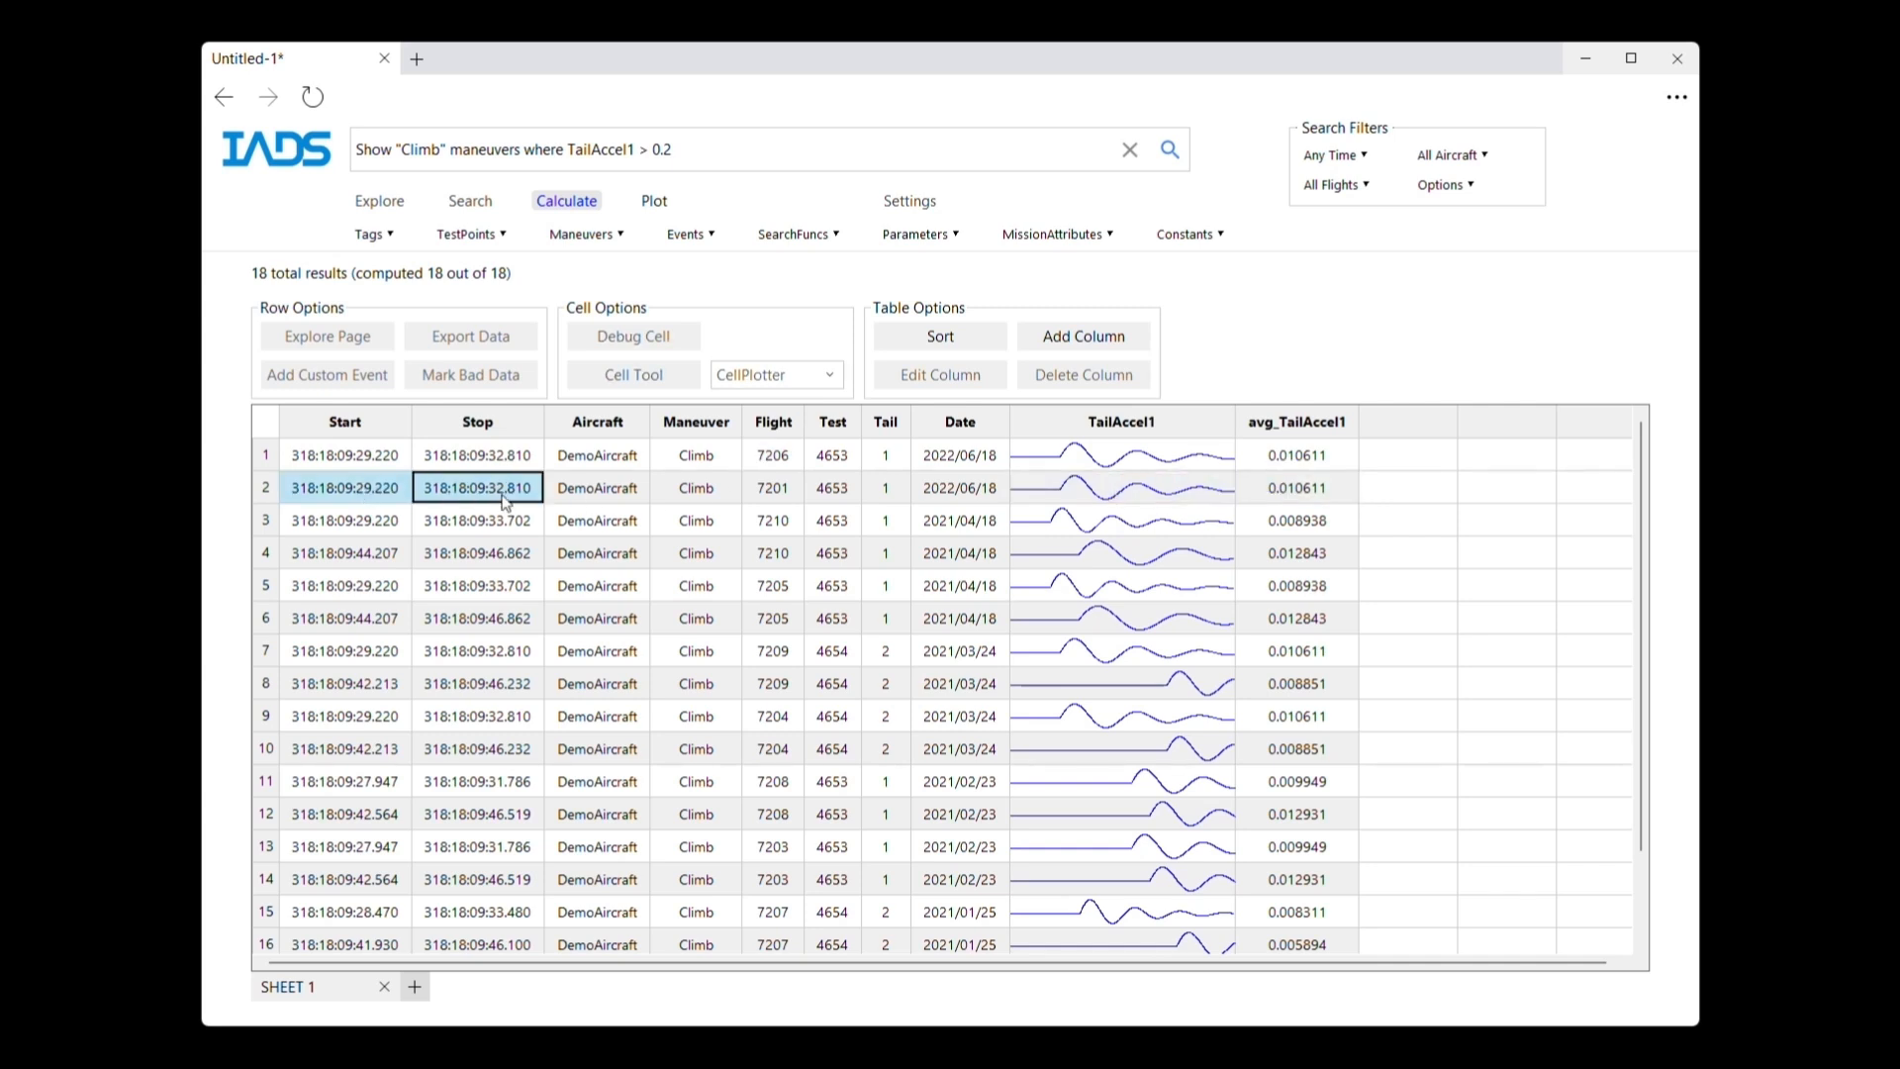
# - Examine the avg_TailAccel1 values from row 3 to the end of the table and in the first two rows
pyautogui.moveTo(1297, 520); pyautogui.dragTo(1289, 923)
pyautogui.scroll(-1, 1294, 916)
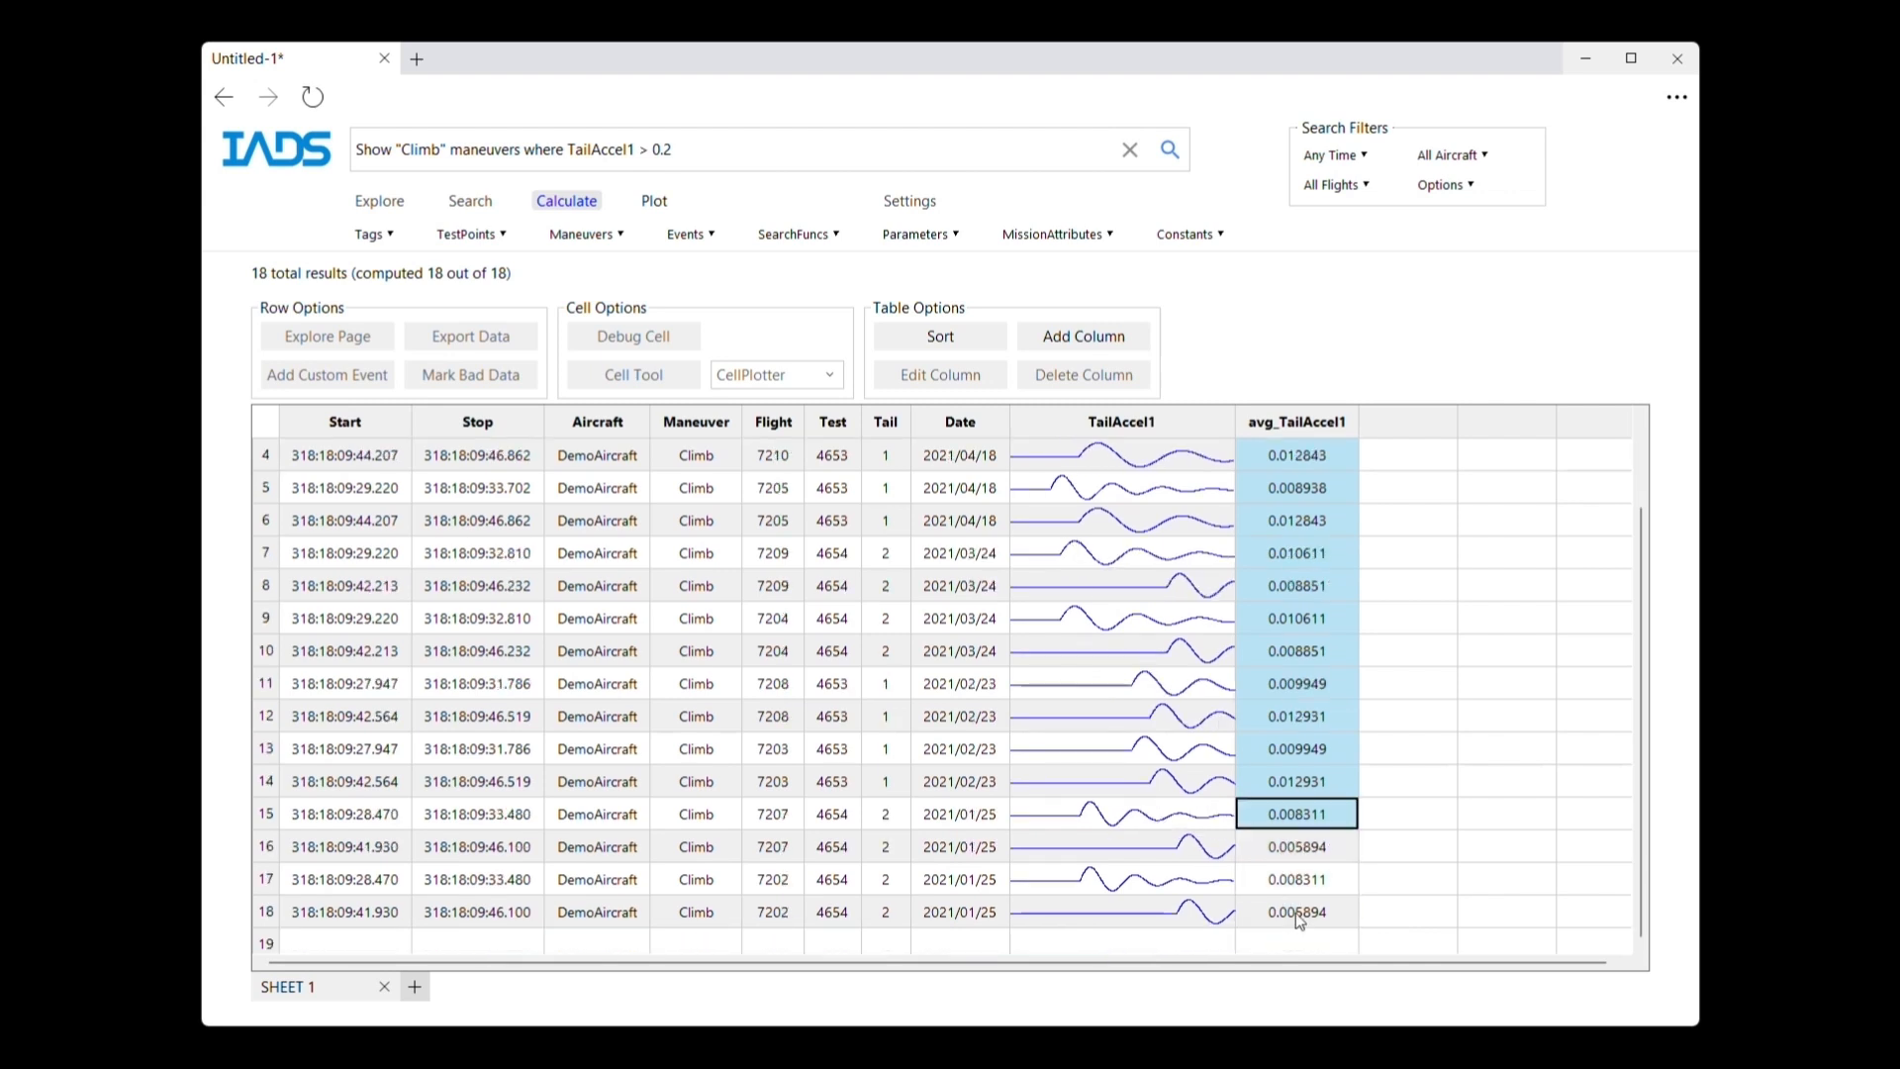
pyautogui.scroll(1, 1296, 912)
pyautogui.click(1302, 485)
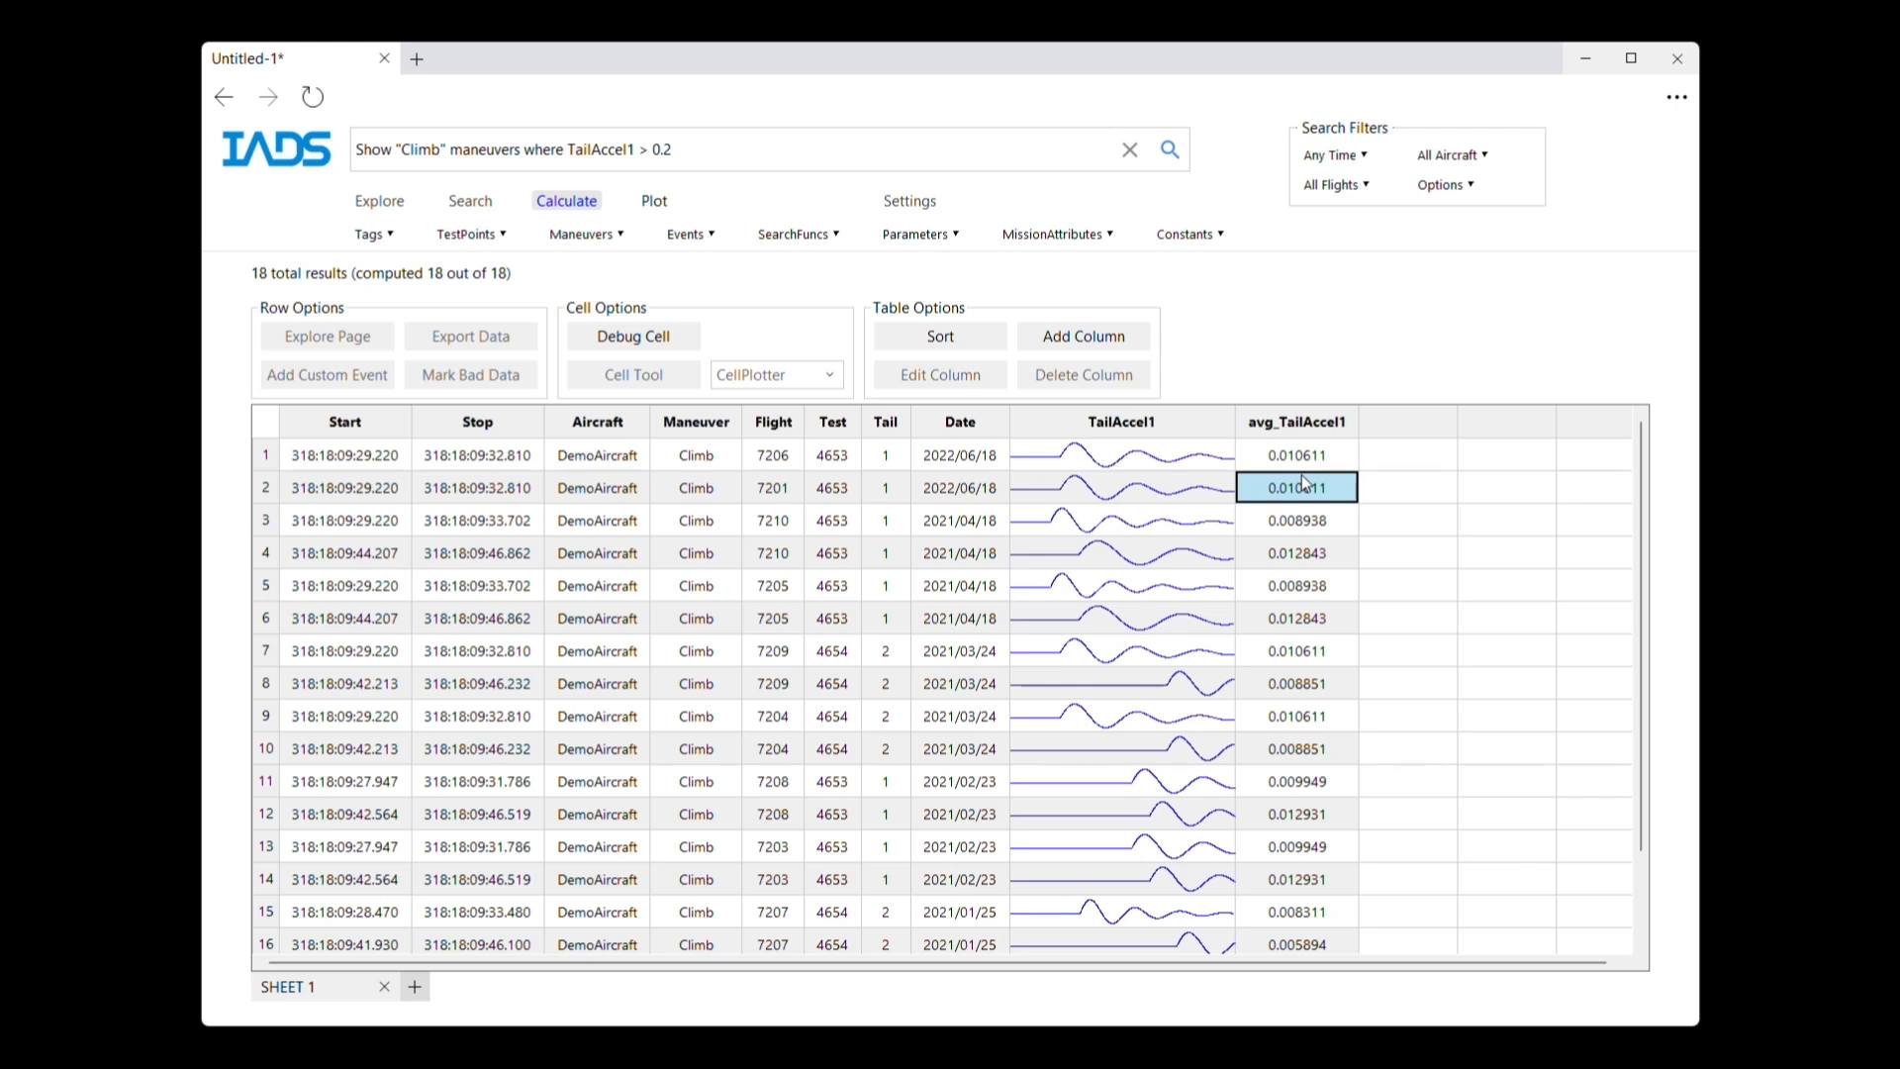
pyautogui.press('Up')
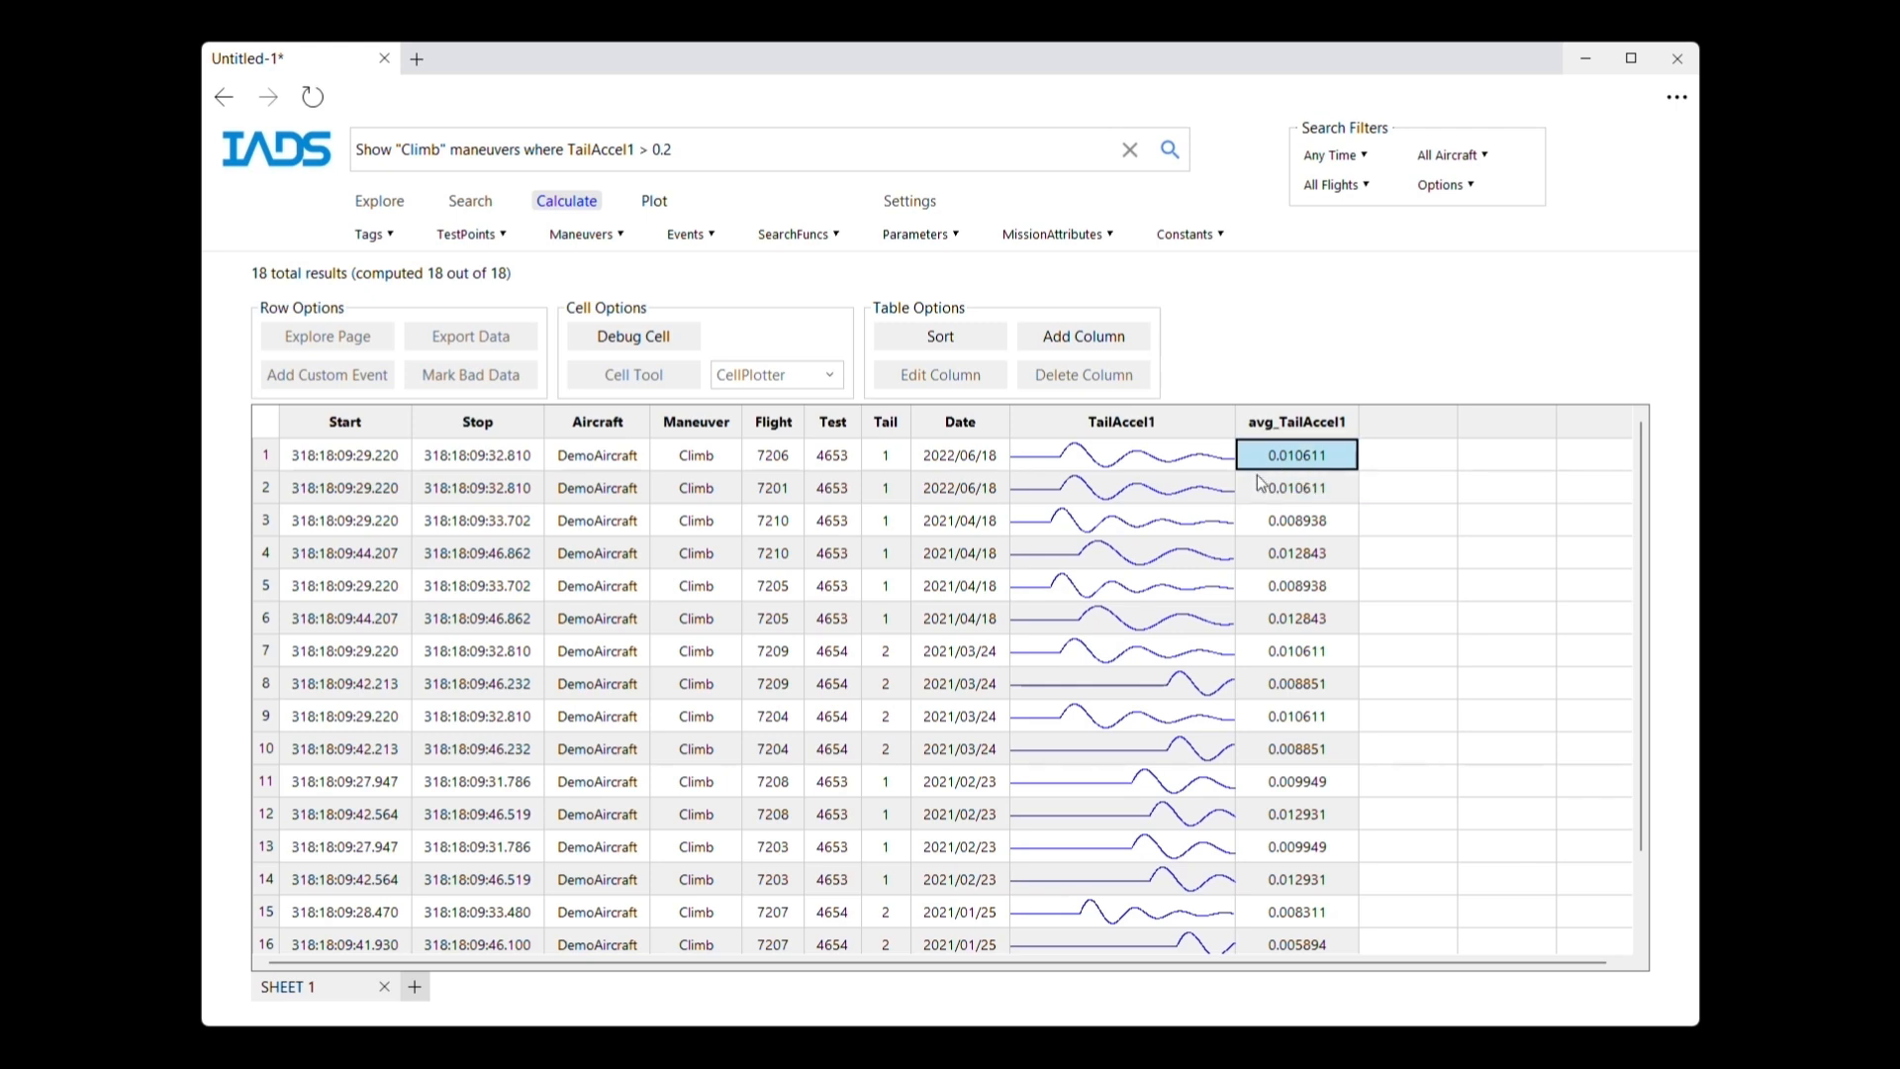
# - Add a calculated column with the expression min(TailAccel1)
pyautogui.click(1072, 333)
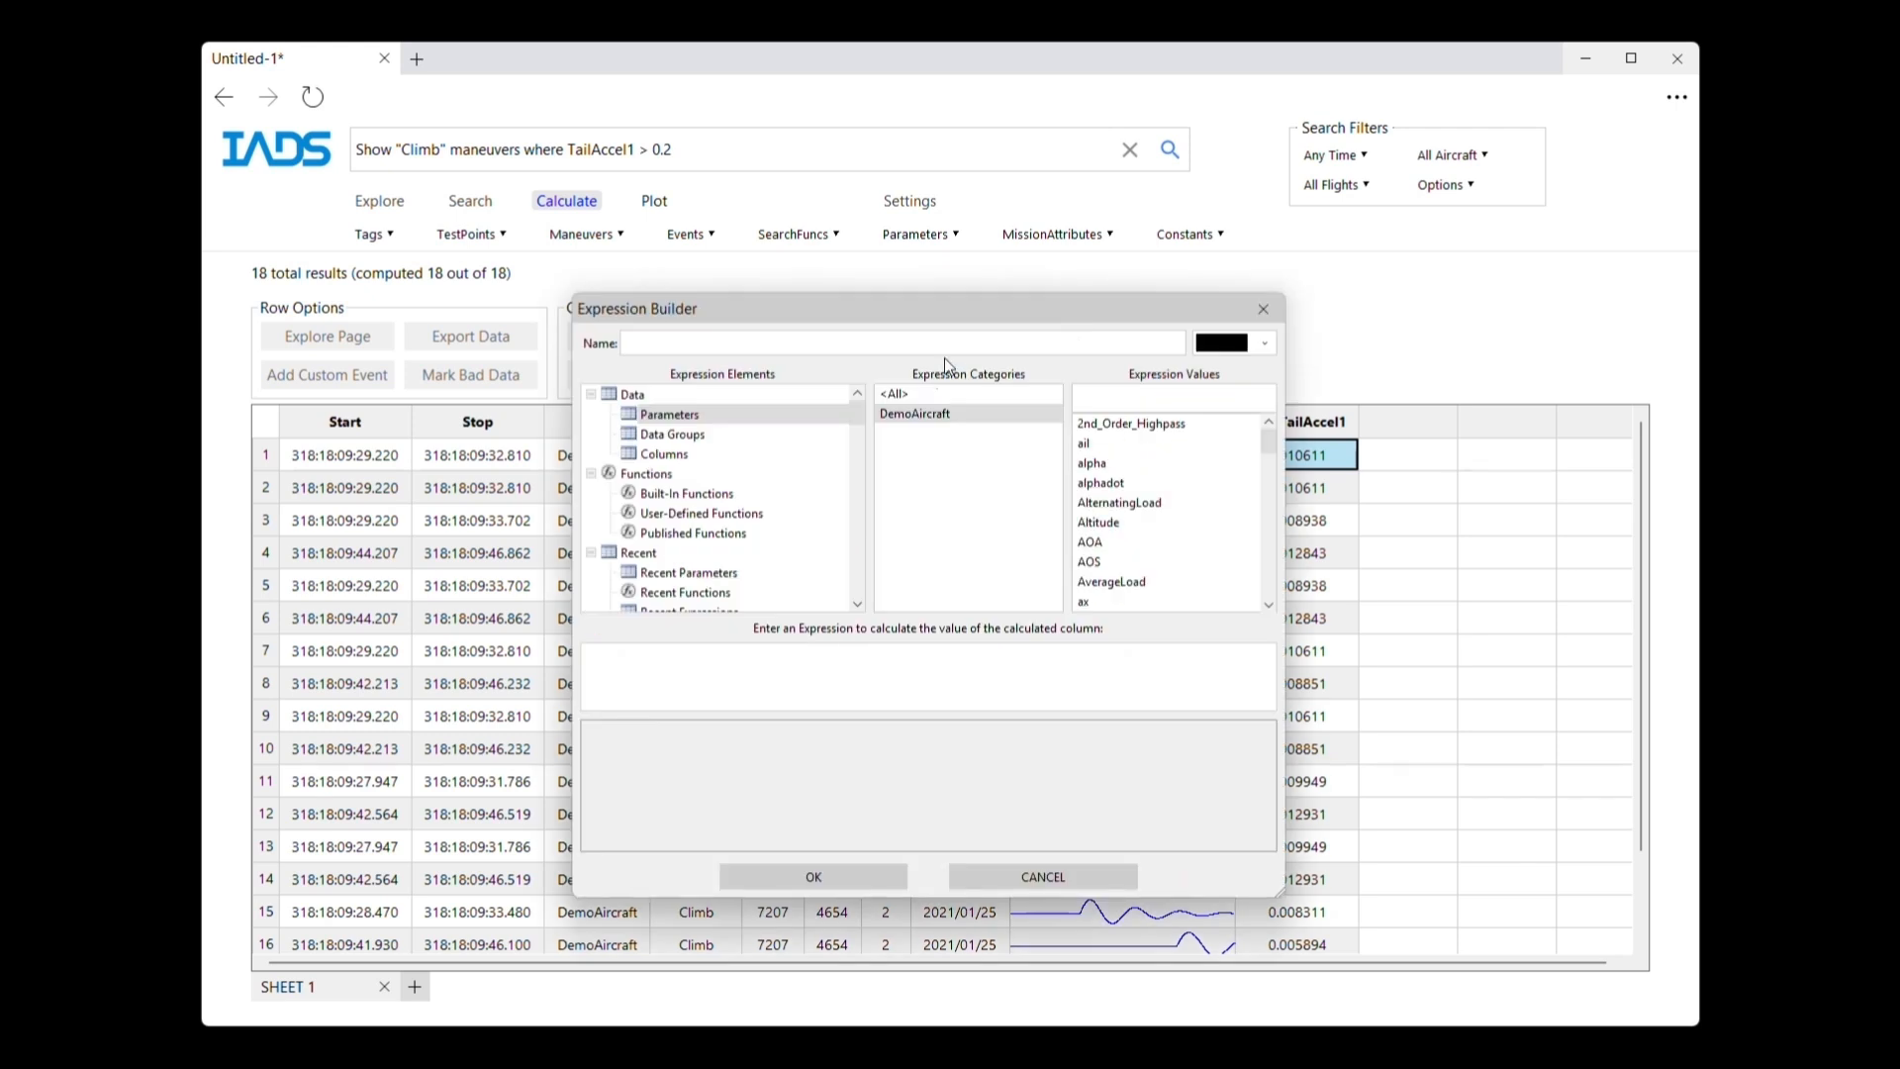
pyautogui.click(739, 681)
pyautogui.write('min')
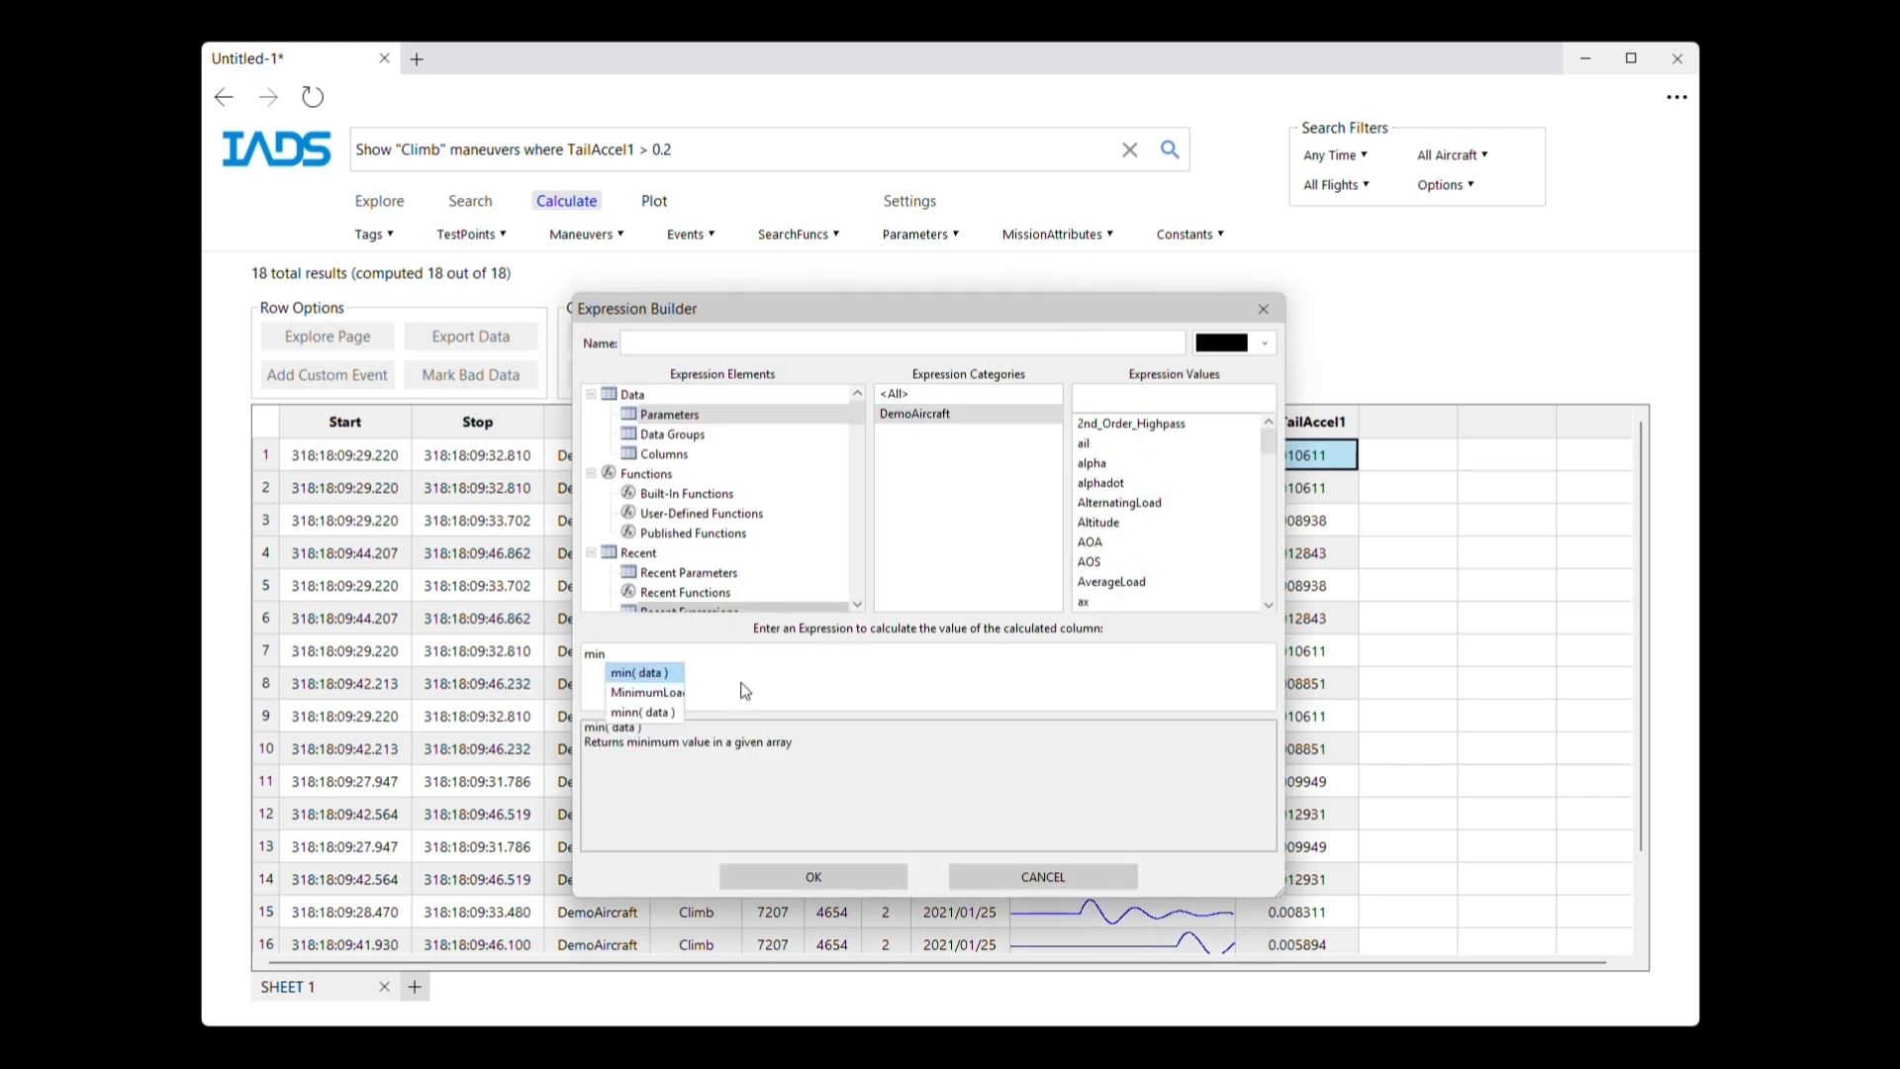
pyautogui.doubleClick(666, 672)
pyautogui.write('TailAccel1')
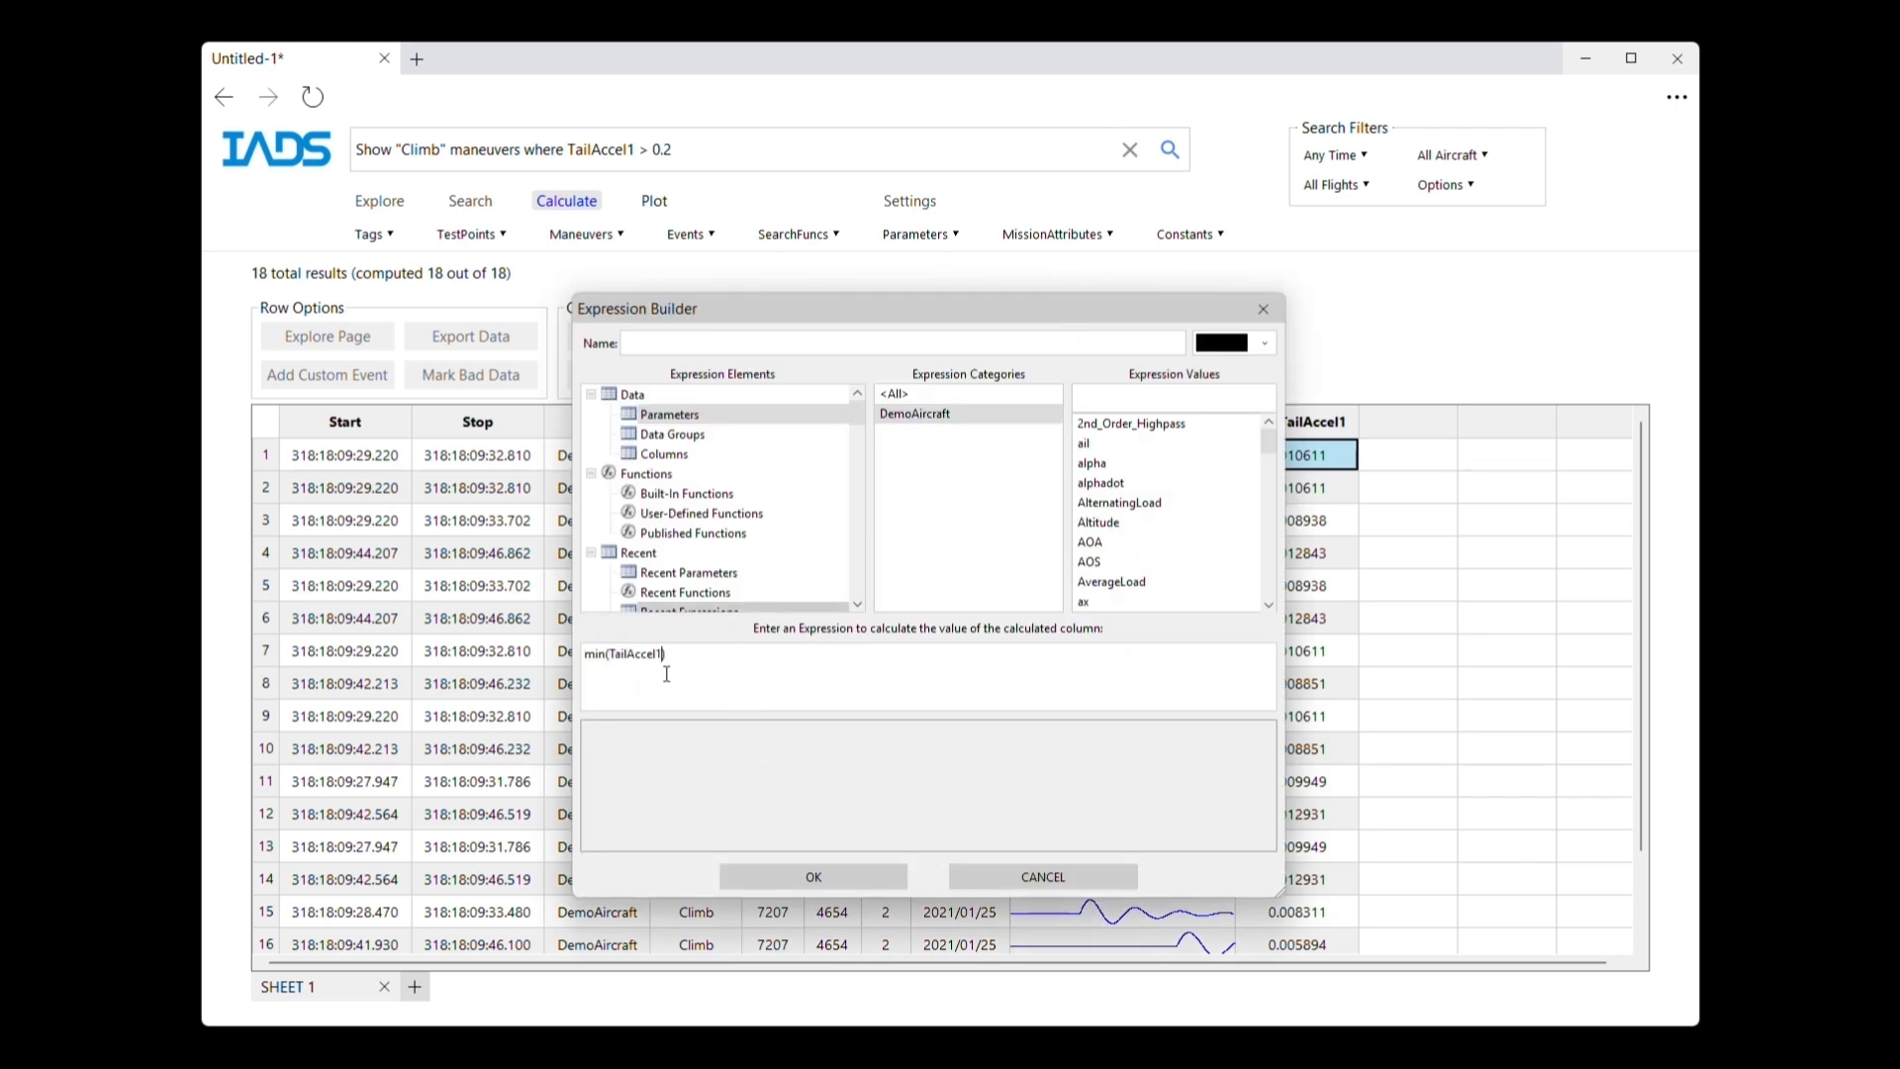
pyautogui.press('Return')
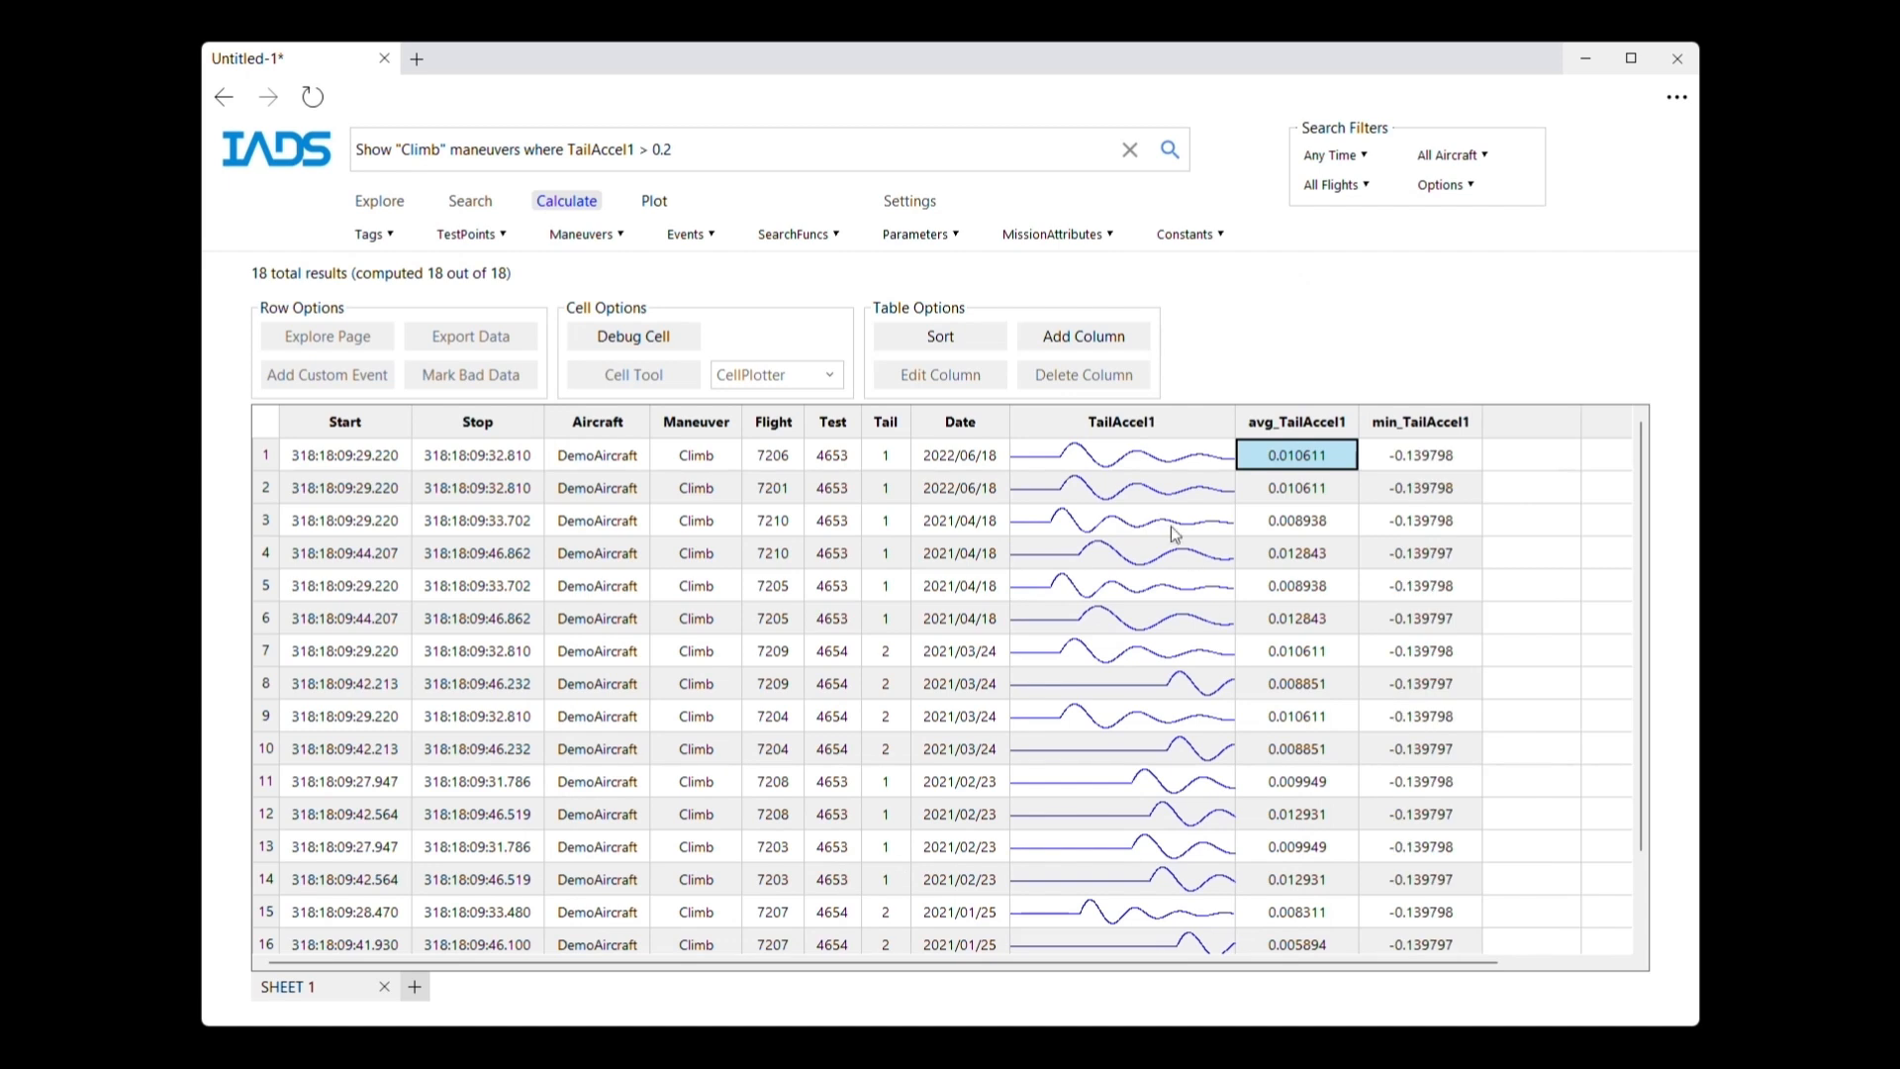
# - Add a calculated column with the expression max(TailAccel1)
pyautogui.click(1053, 335)
pyautogui.write('max')
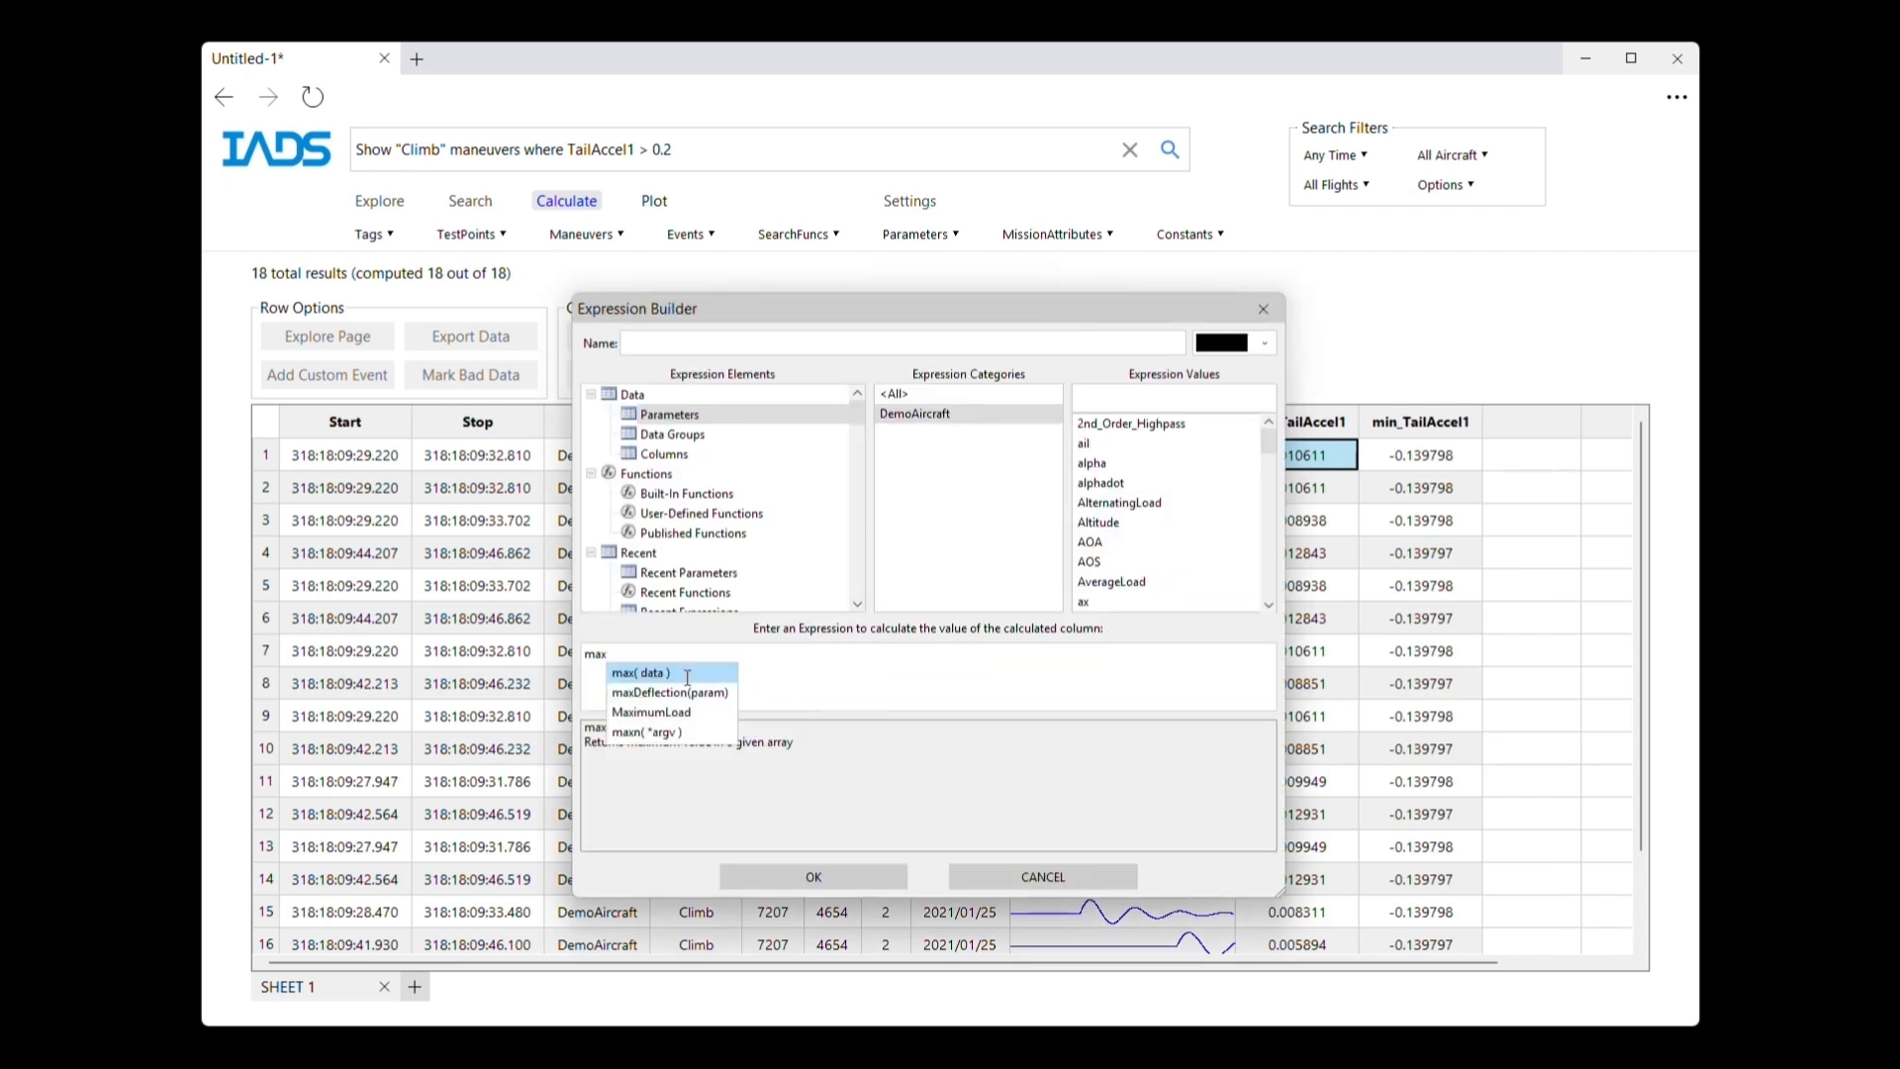
pyautogui.doubleClick(686, 674)
pyautogui.write('Ta')
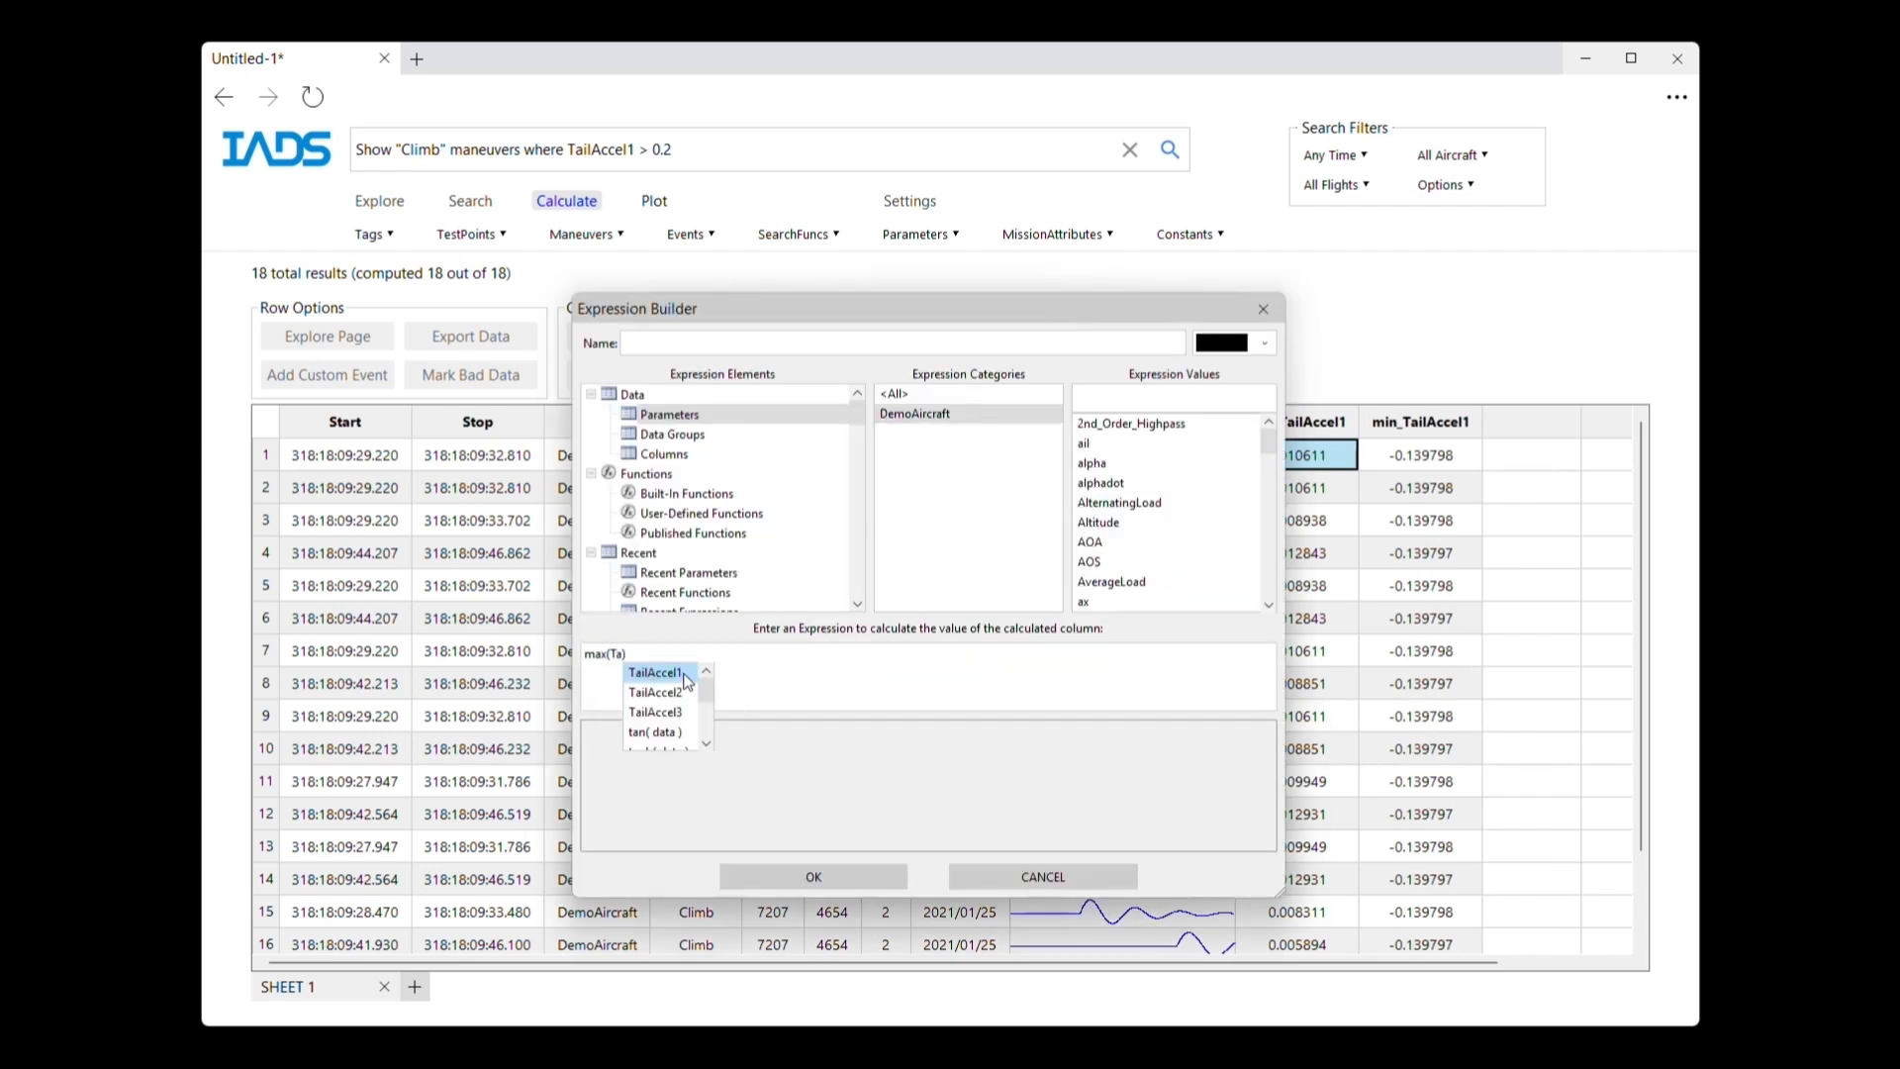
pyautogui.doubleClick(685, 675)
pyautogui.click(792, 879)
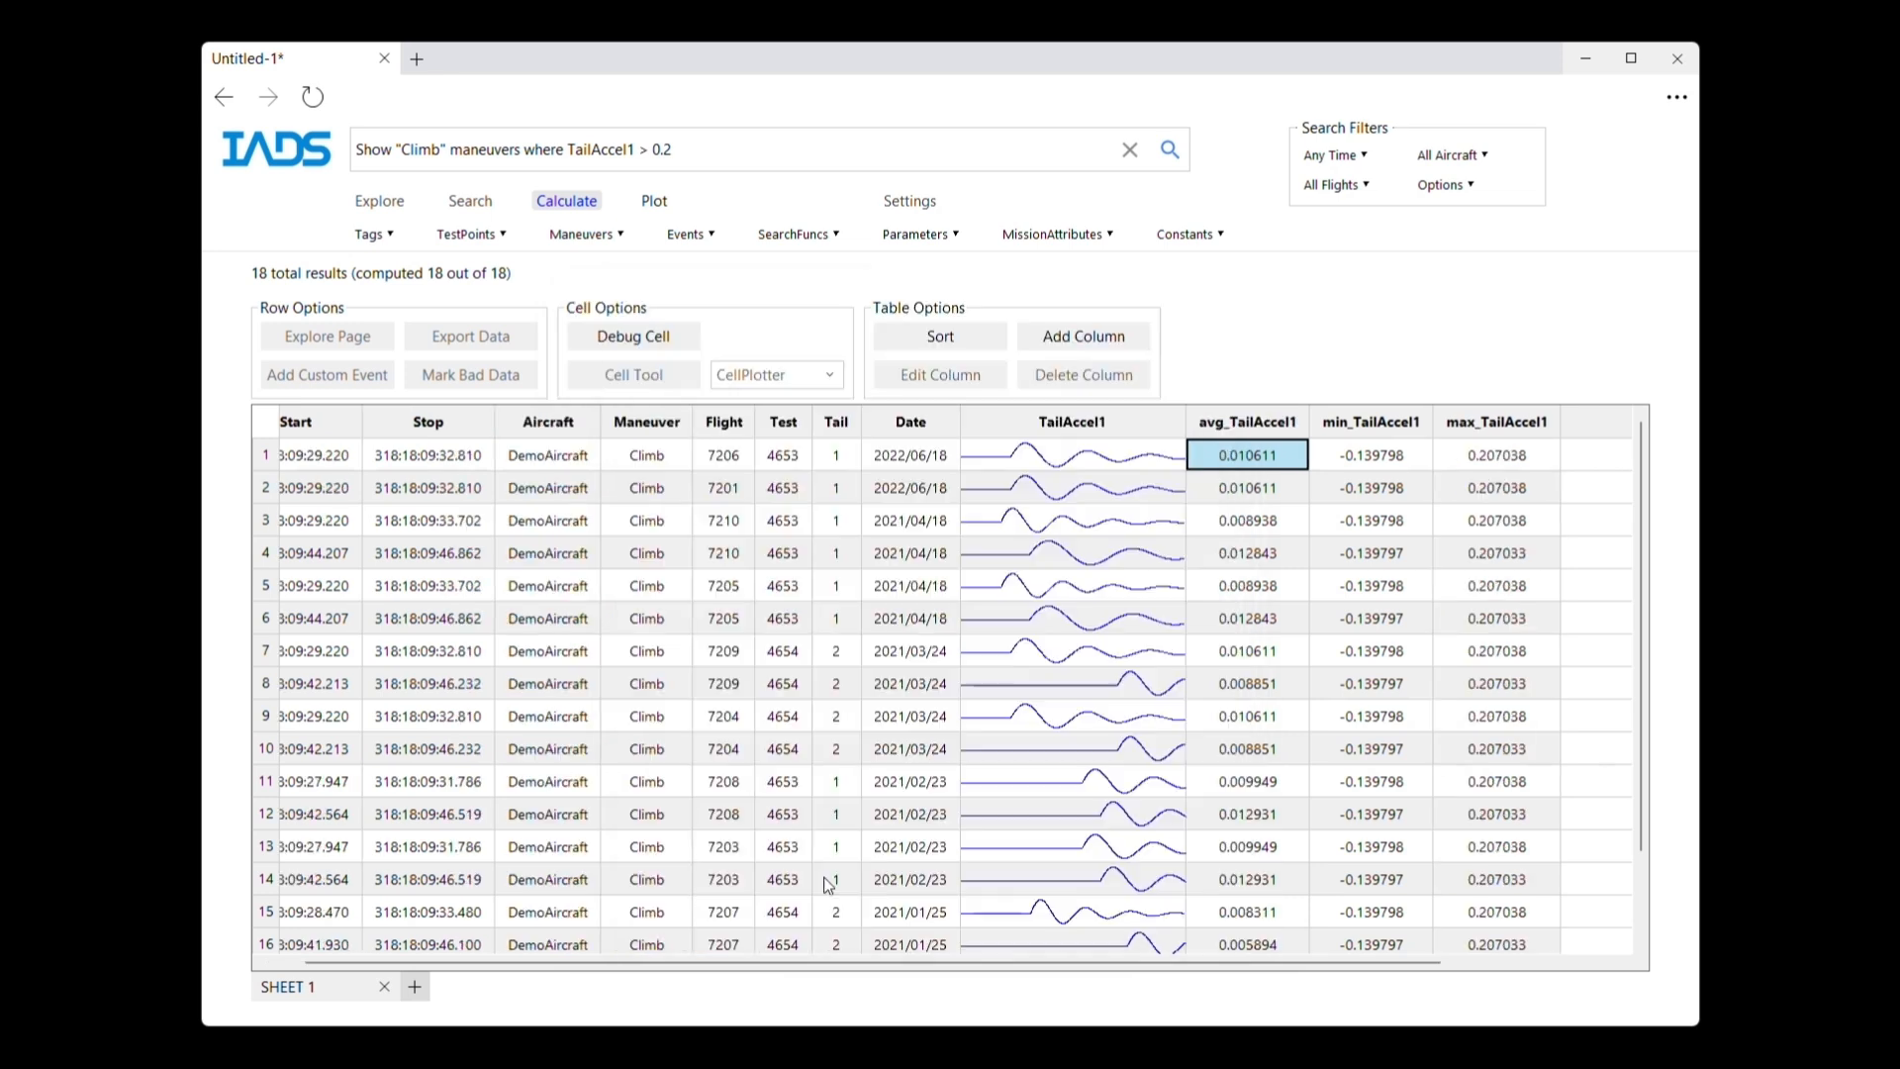
# - Review the average, minimum and maximum columns alongside the search query for Climb maneuvers where TailAccel1 > 0.2
pyautogui.moveTo(1243, 966); pyautogui.dragTo(1168, 966)
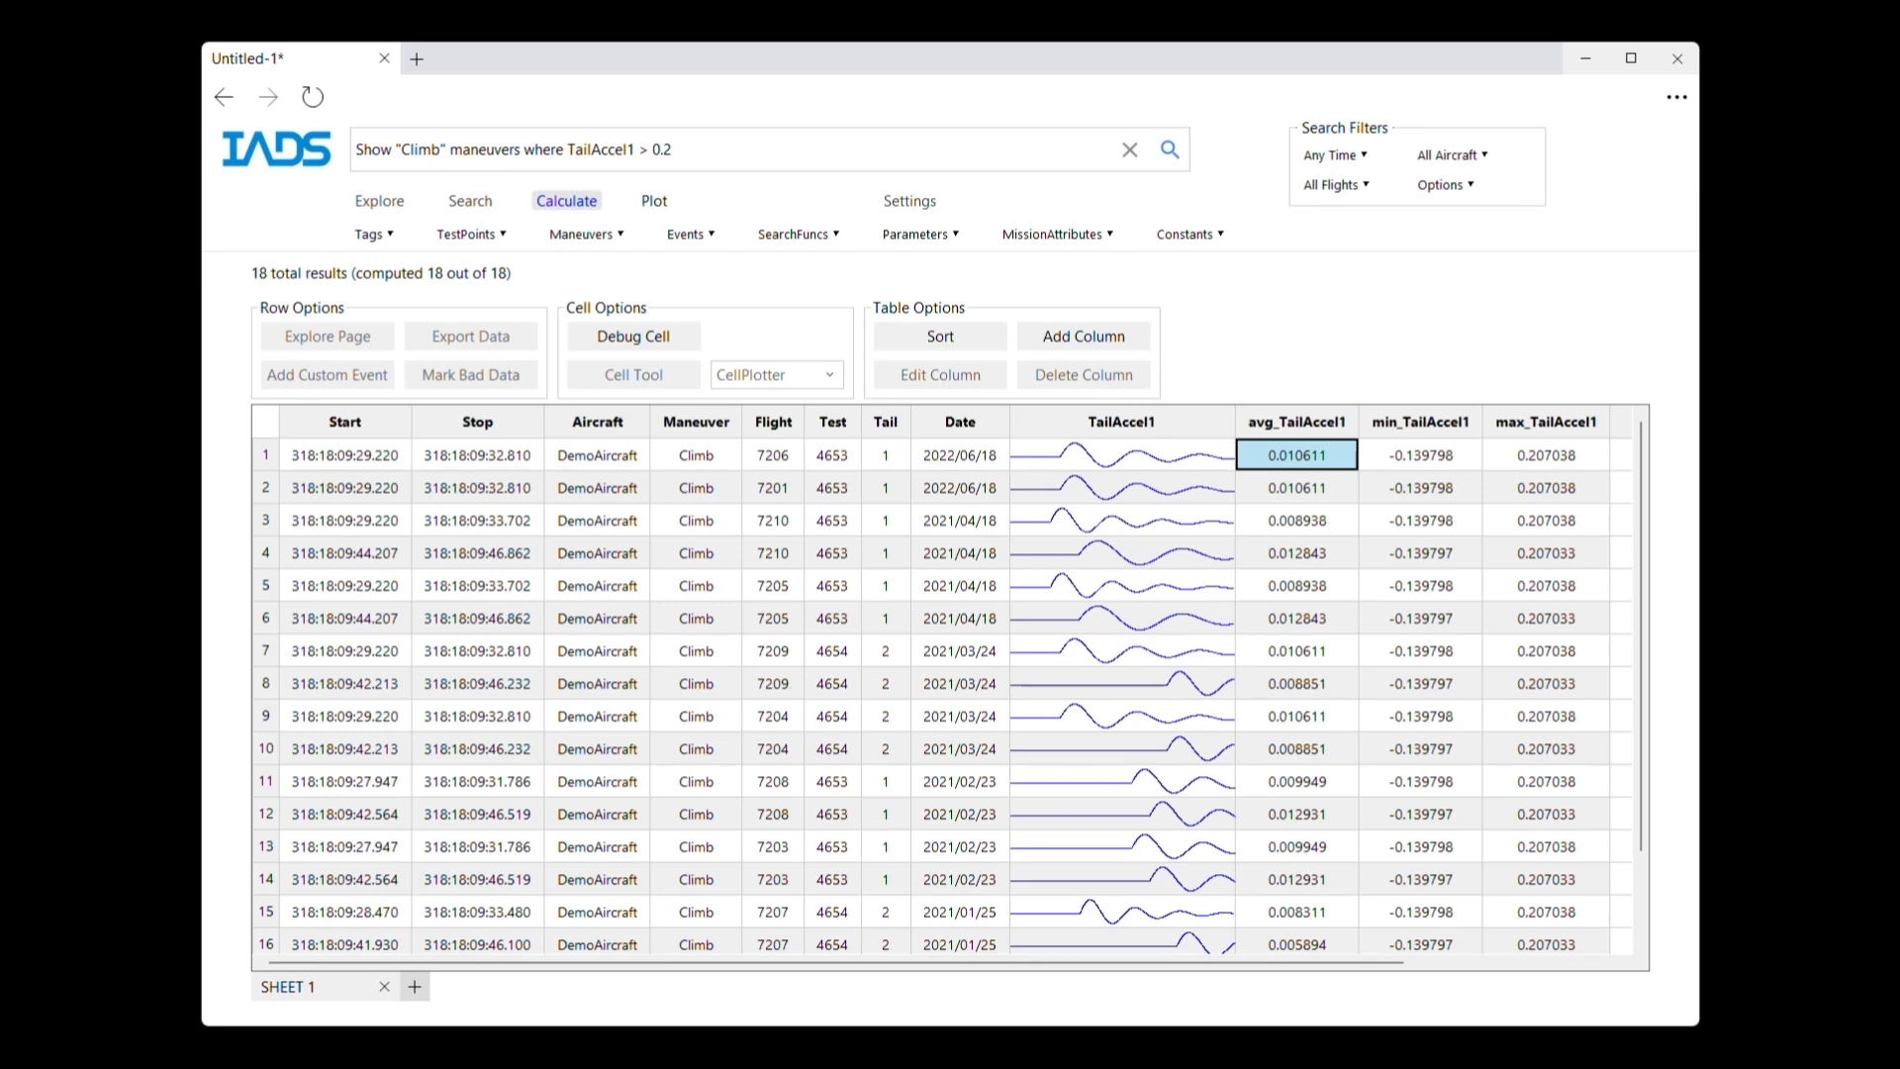
pyautogui.moveTo(704, 146); pyautogui.dragTo(342, 146)
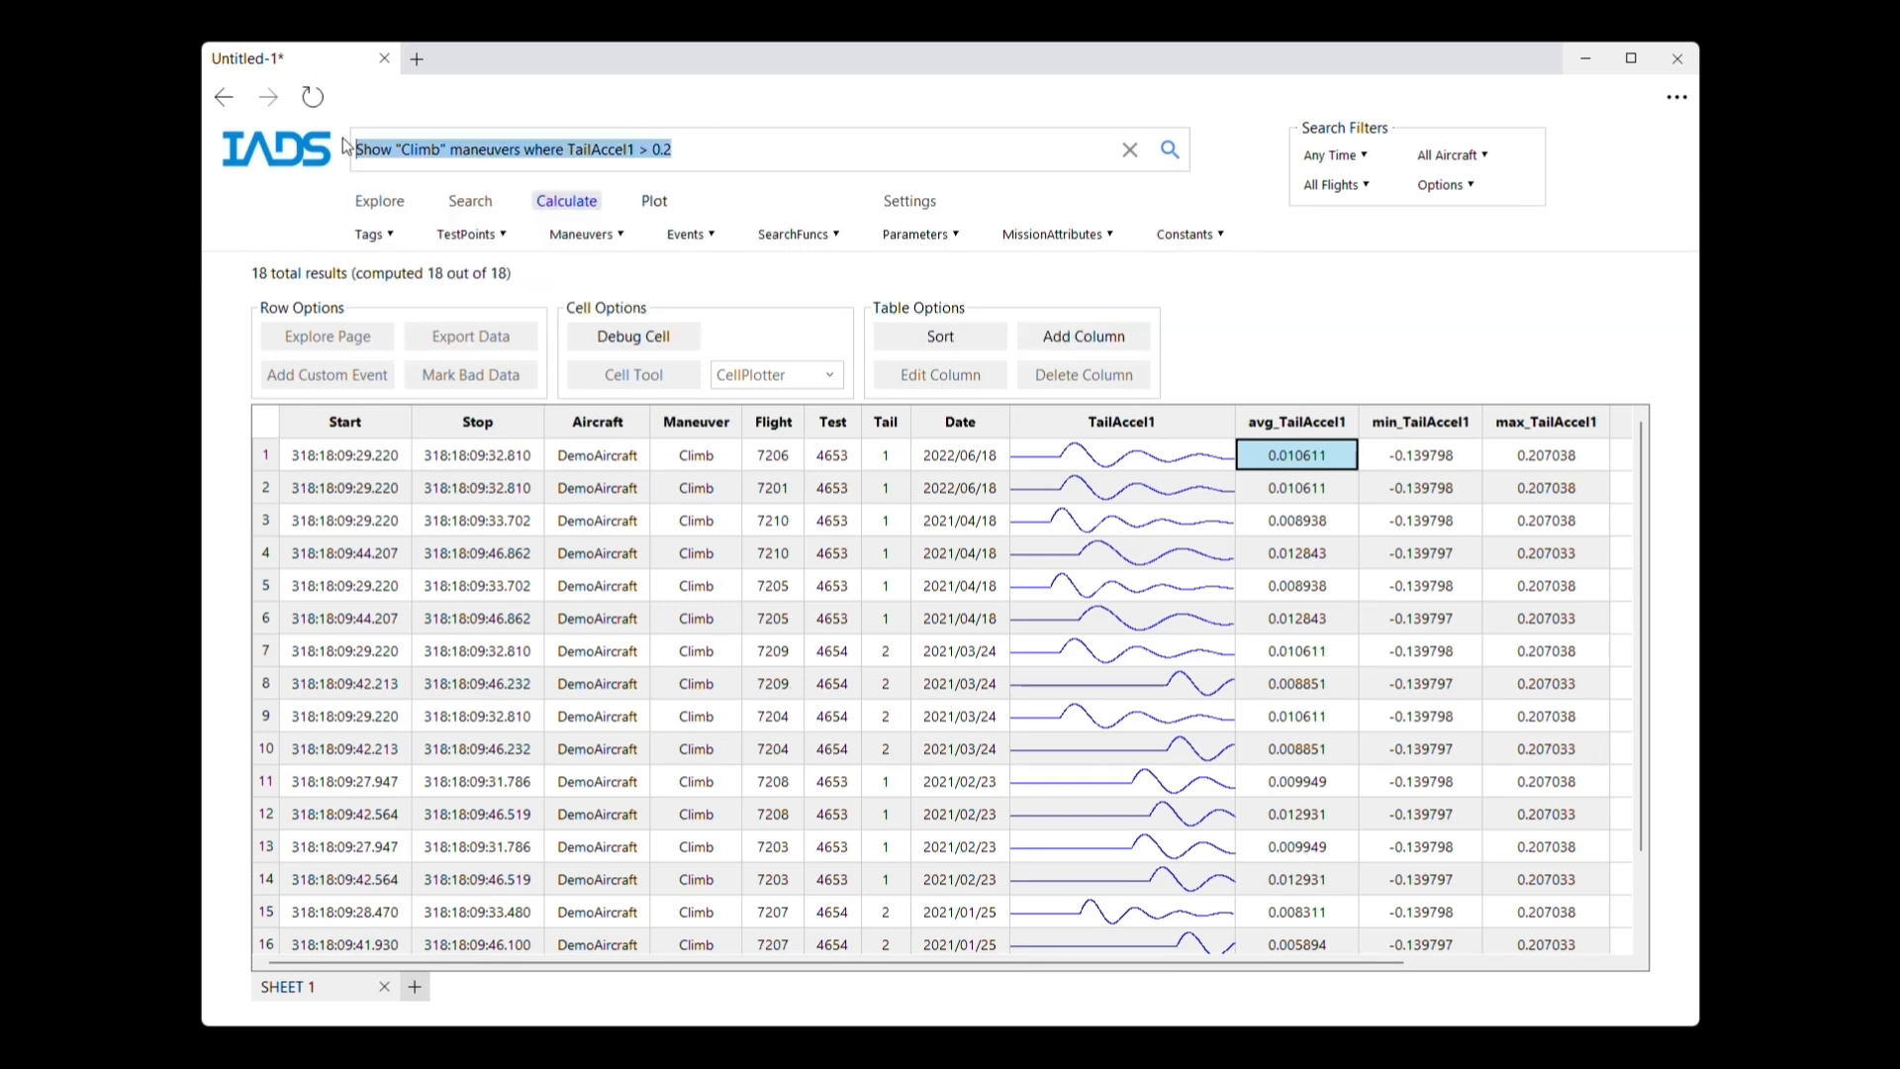
pyautogui.click(304, 184)
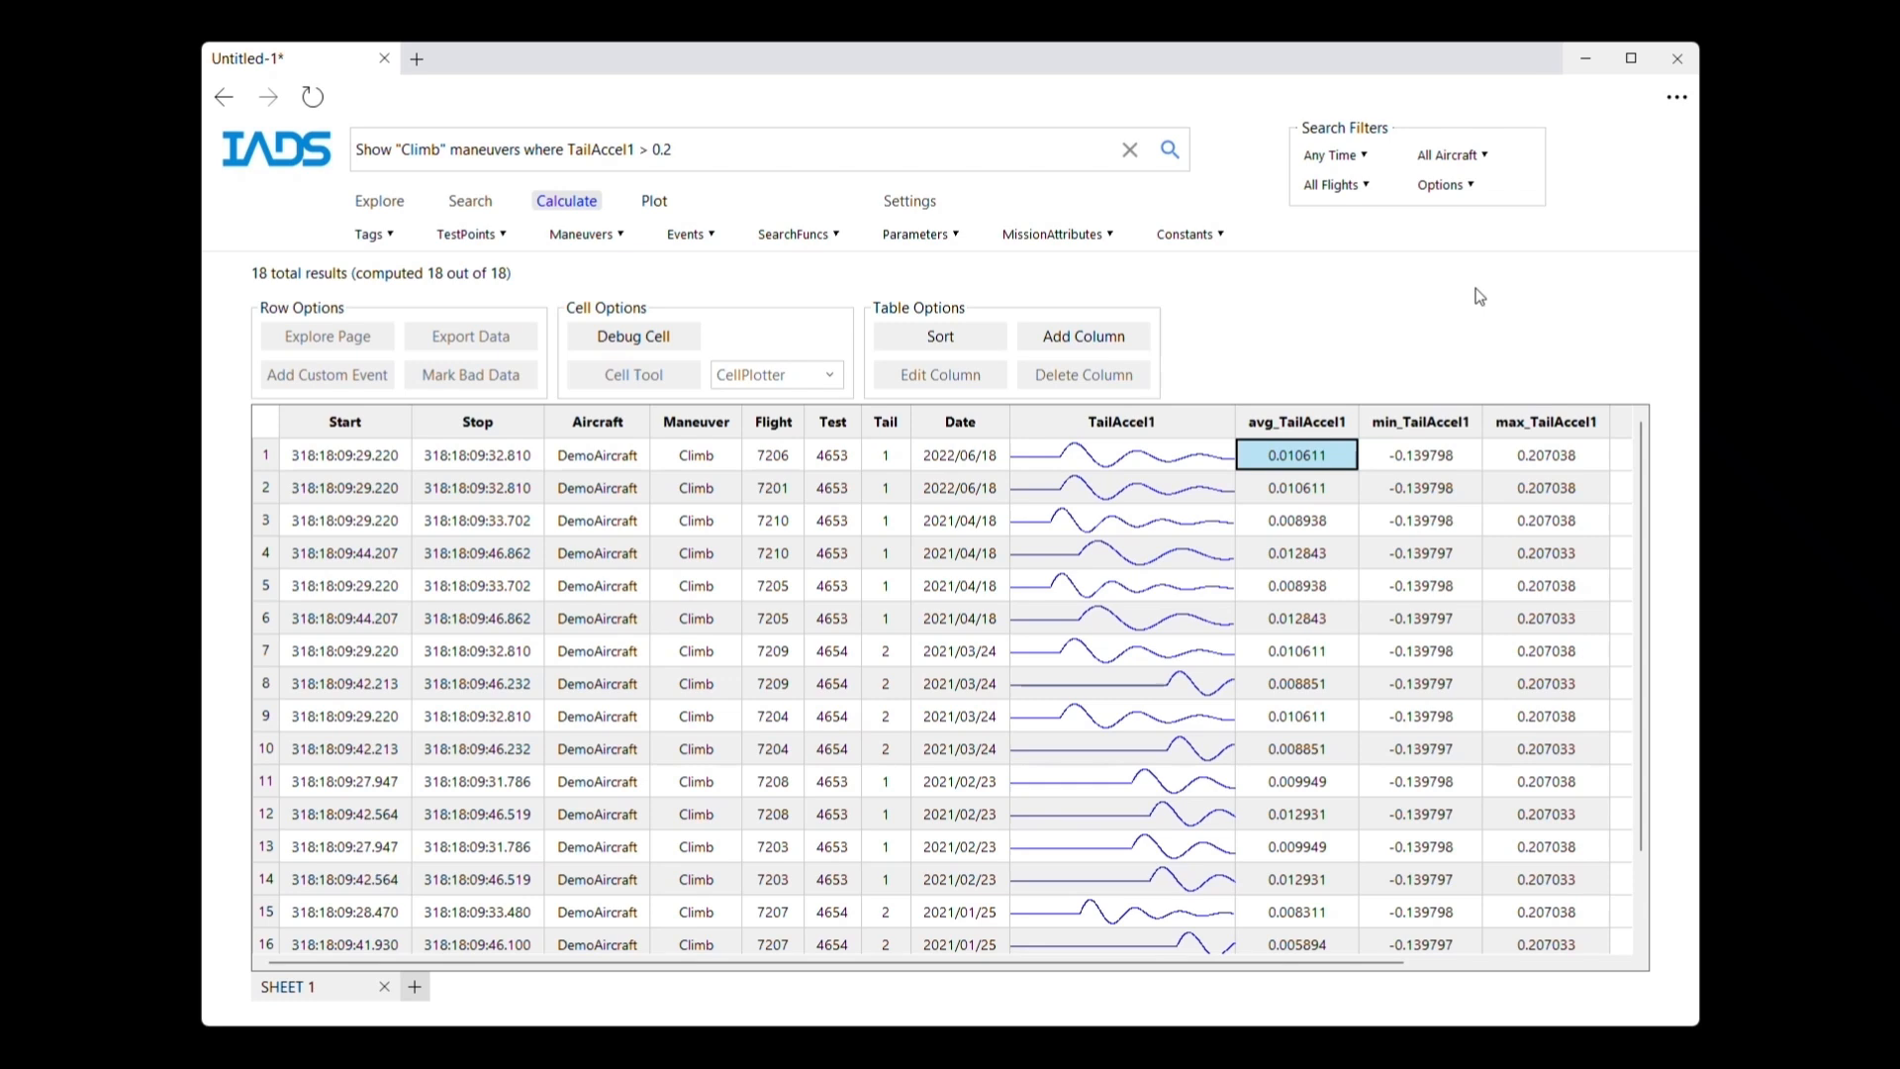